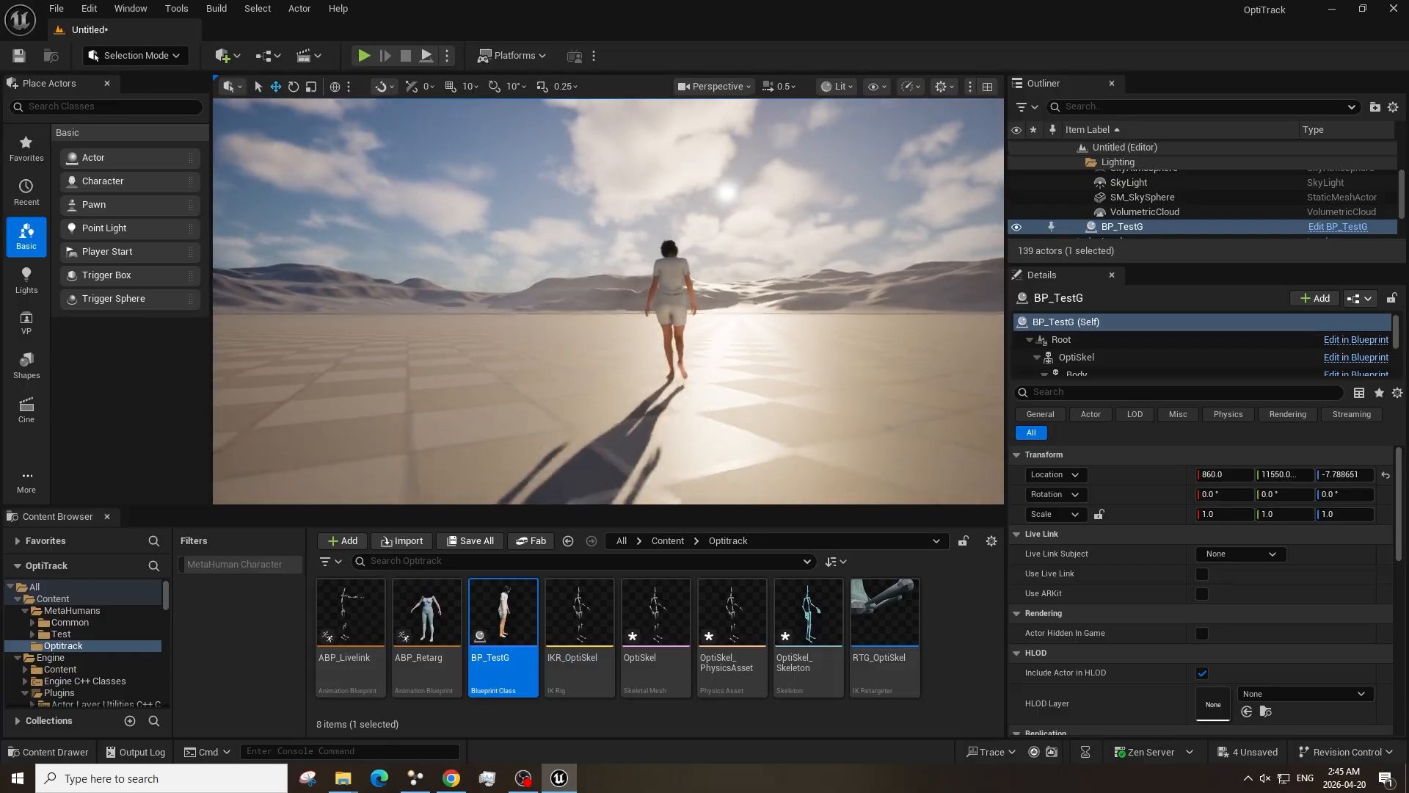
pyautogui.click(622, 270)
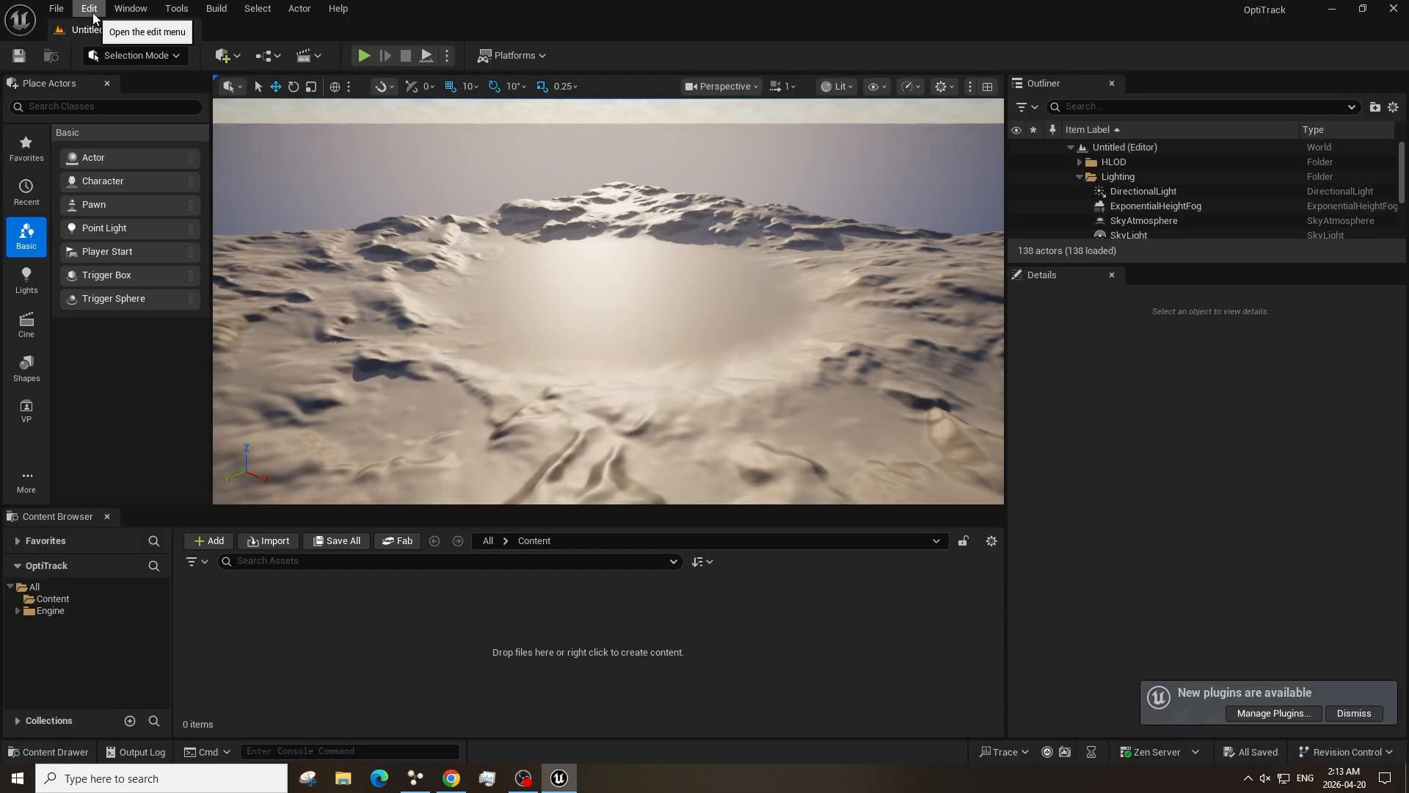
# Enable the Live Link and MetaHuman Live Link plugins for the project.
pyautogui.click(88, 9)
pyautogui.click(95, 252)
pyautogui.write('live link')
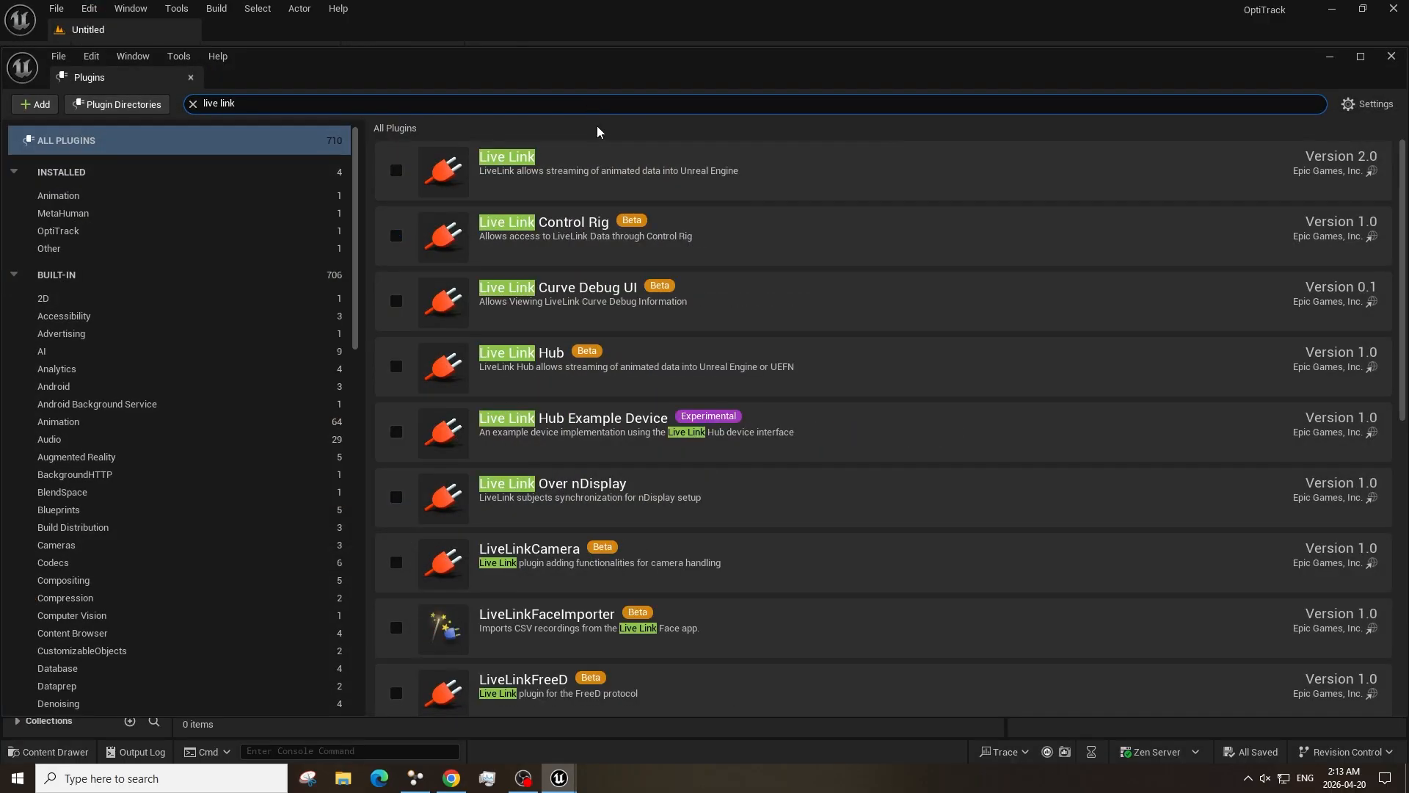
pyautogui.click(397, 171)
pyautogui.scroll(-10, 768, 470)
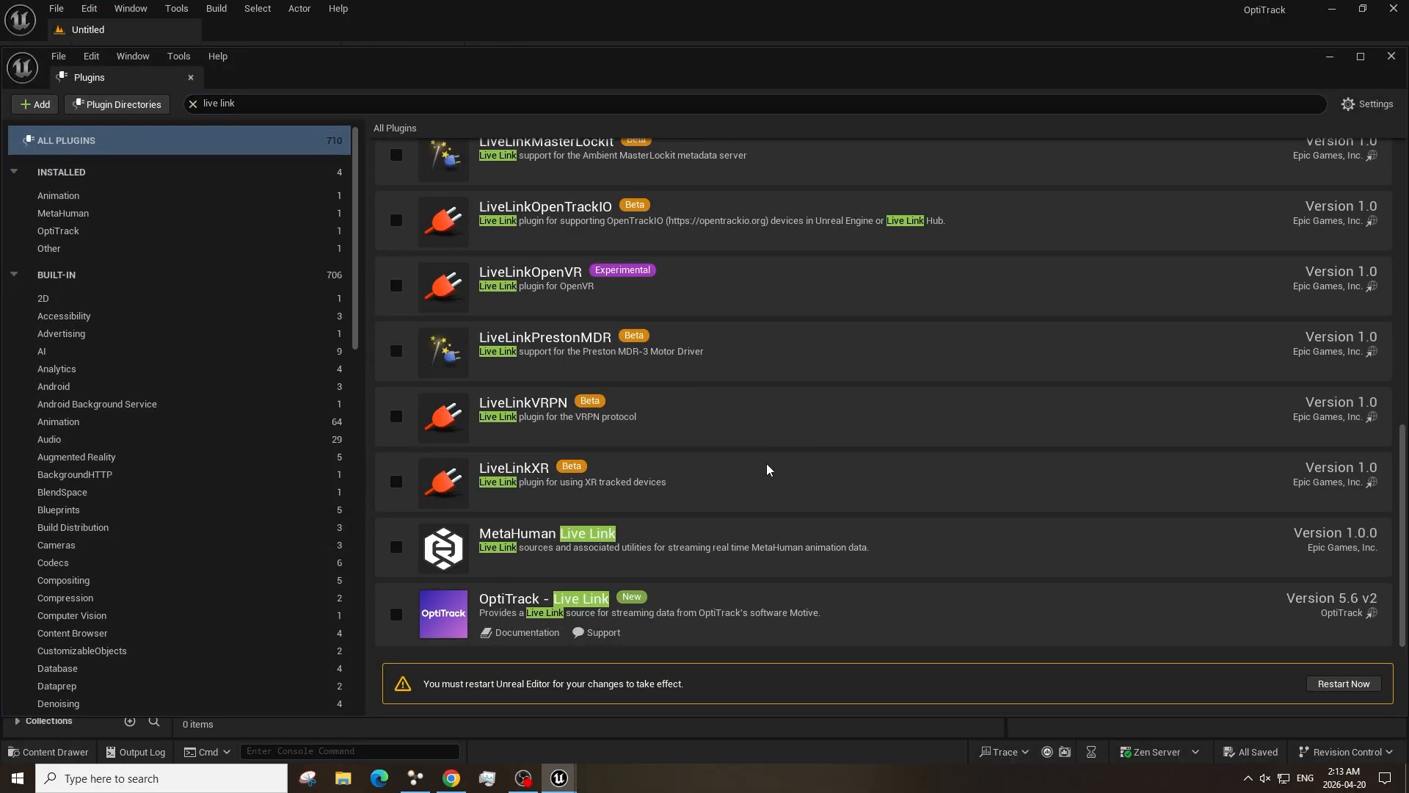
pyautogui.click(397, 547)
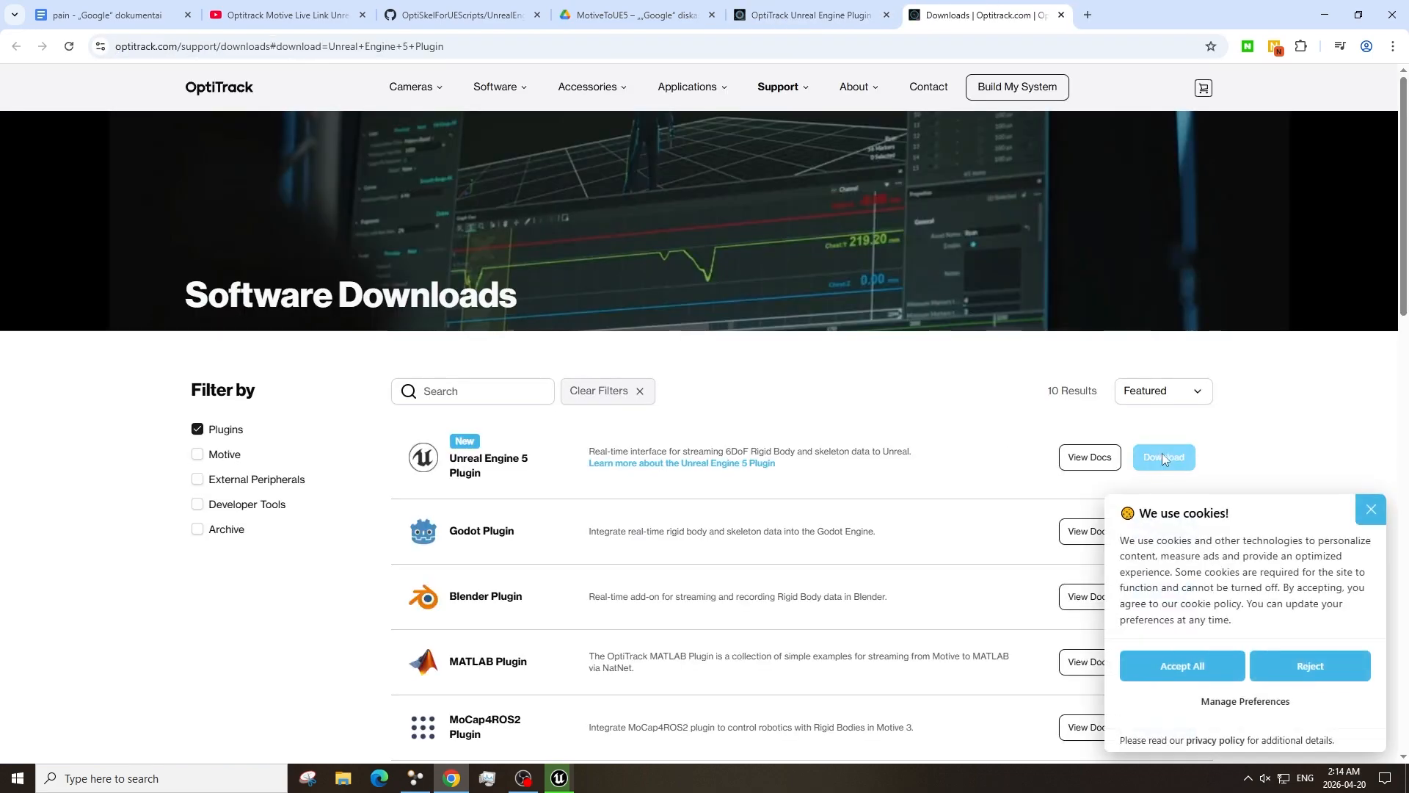
# Download the Unreal Engine 5 Plugin 5.6 v2 from the OptiTrack website and save the ZIP file to Downloads.
pyautogui.click(1163, 457)
pyautogui.click(573, 347)
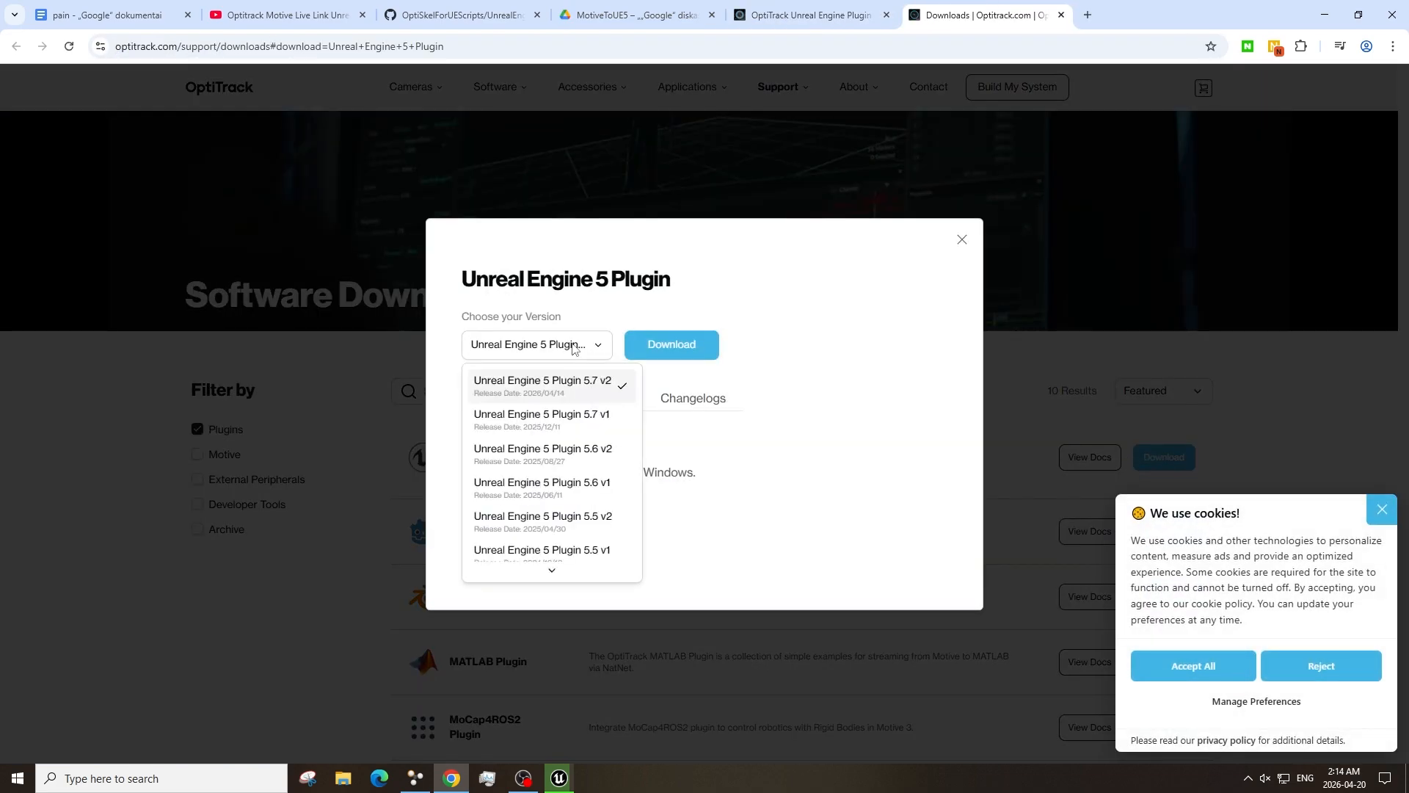
pyautogui.click(613, 460)
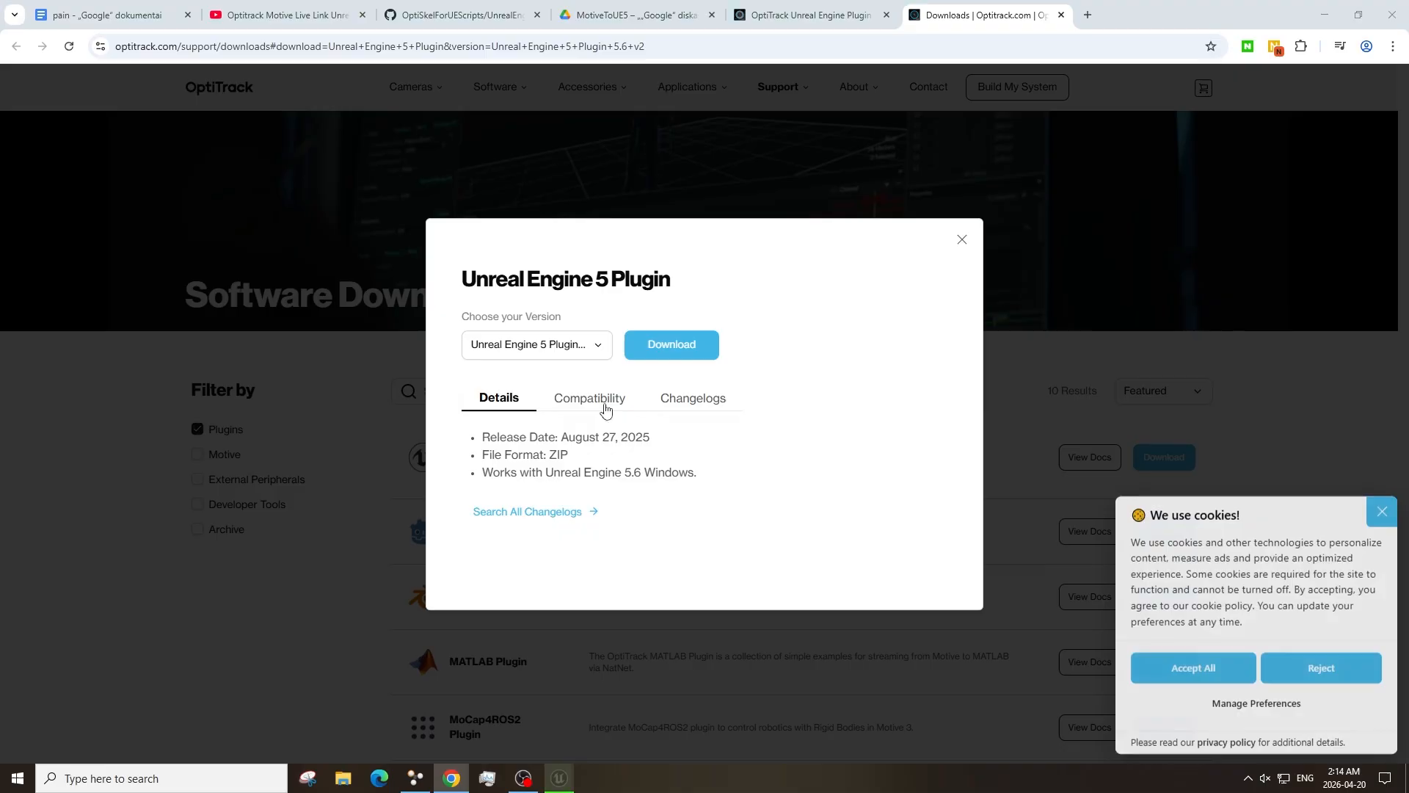
pyautogui.click(683, 347)
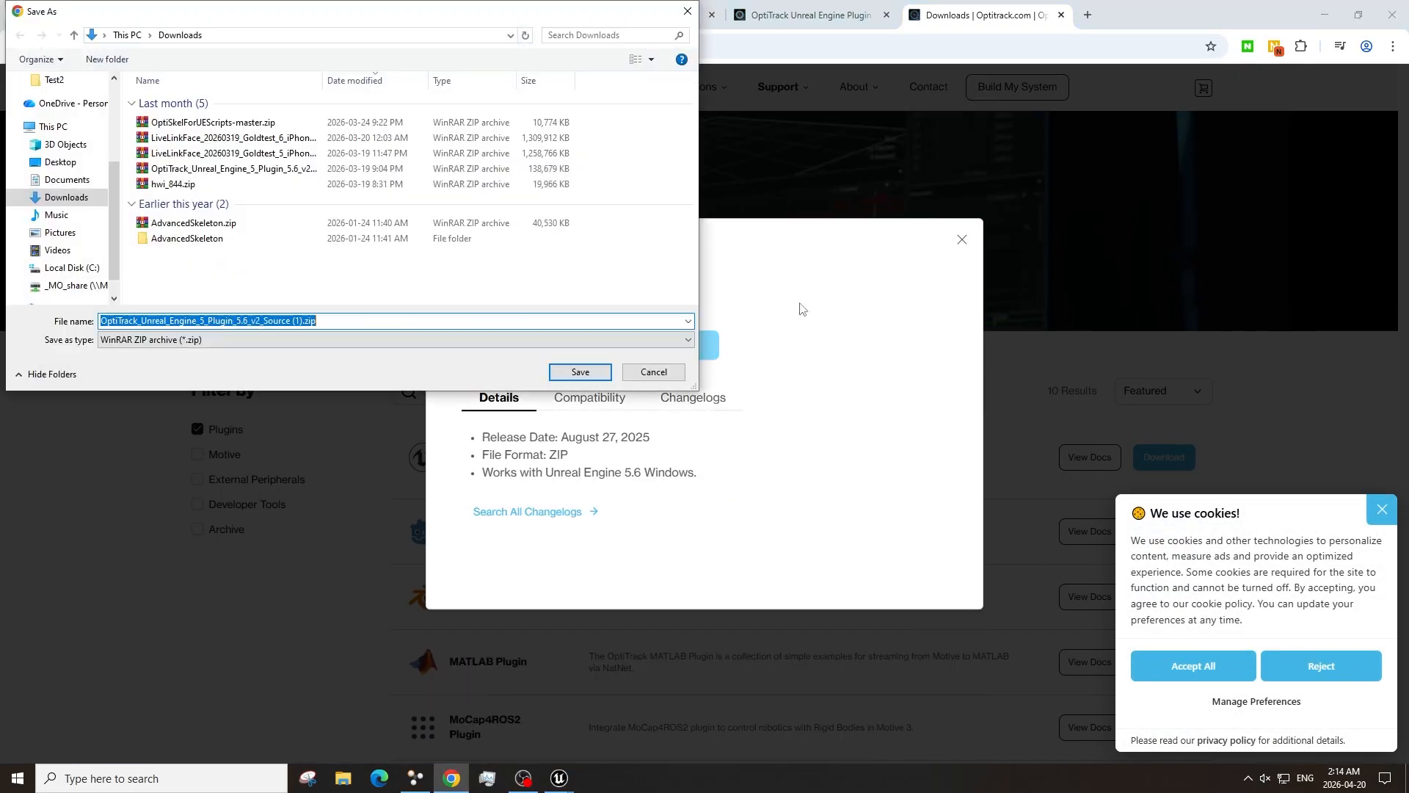
pyautogui.click(580, 371)
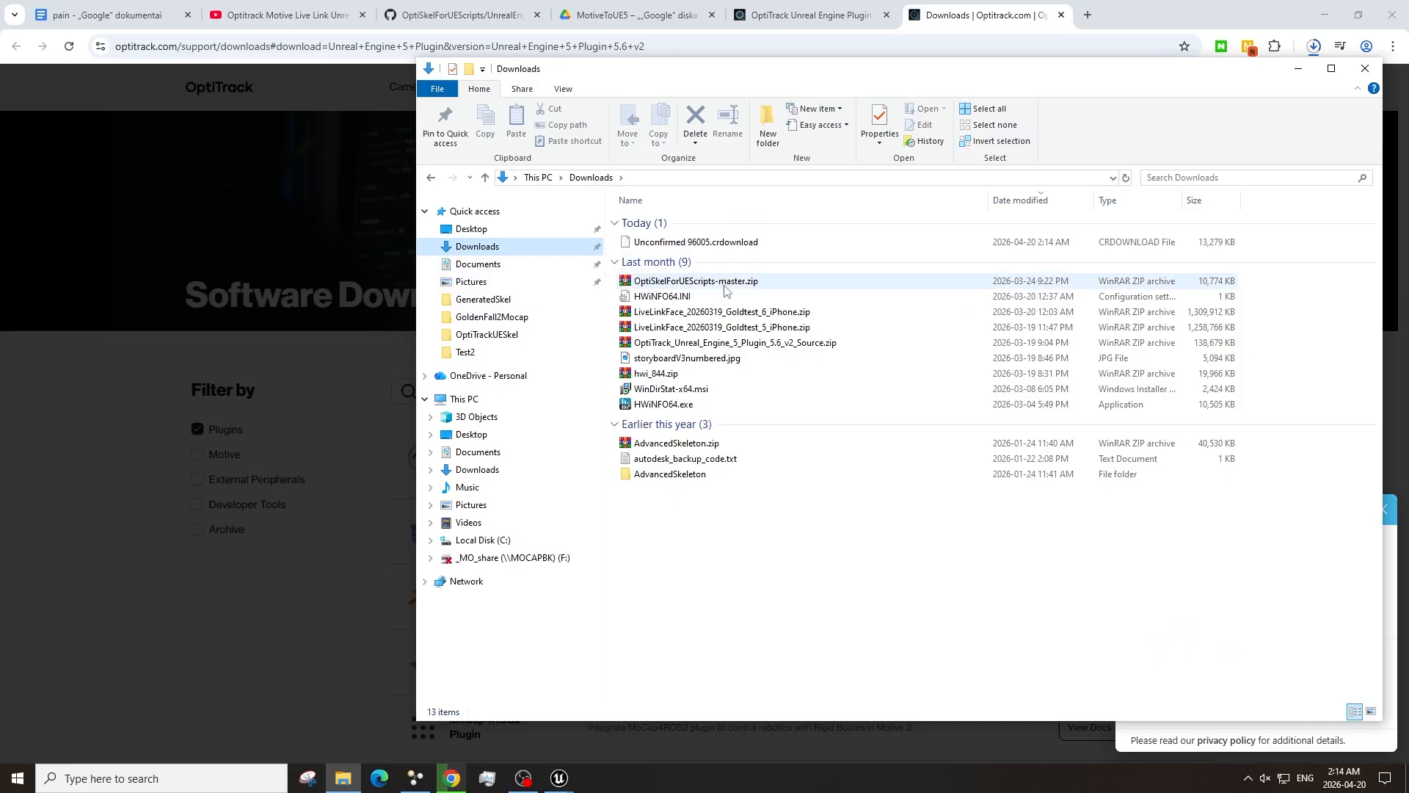
# Copy the OptitrackLiveLink folder from the OptiTrack_Unreal_Engine_5_Plugin_5.6_v2_Source.zip archive into C:\Program Files\Epic Games\UE_5.6\Engine\Plugins.
pyautogui.doubleClick(798, 347)
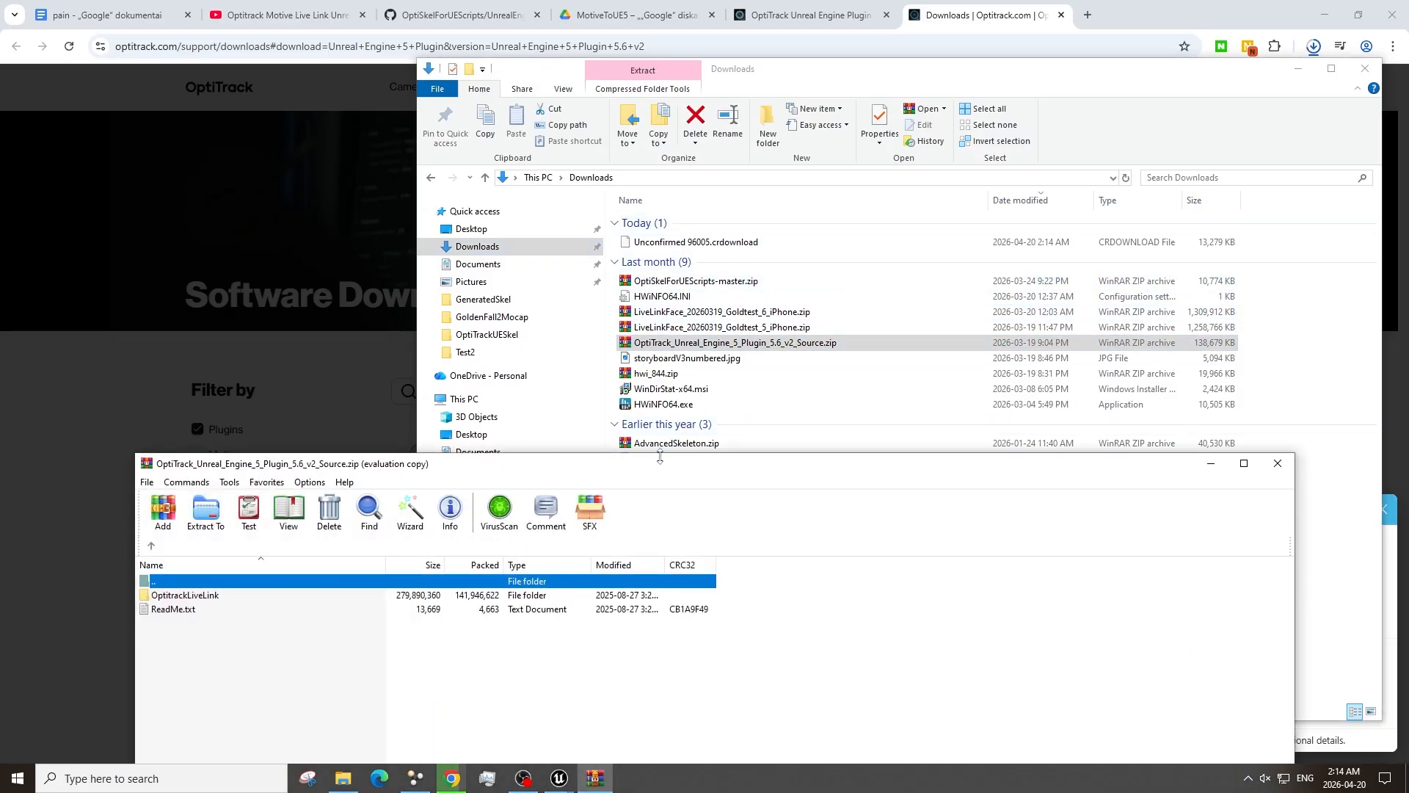
pyautogui.middleClick(349, 789)
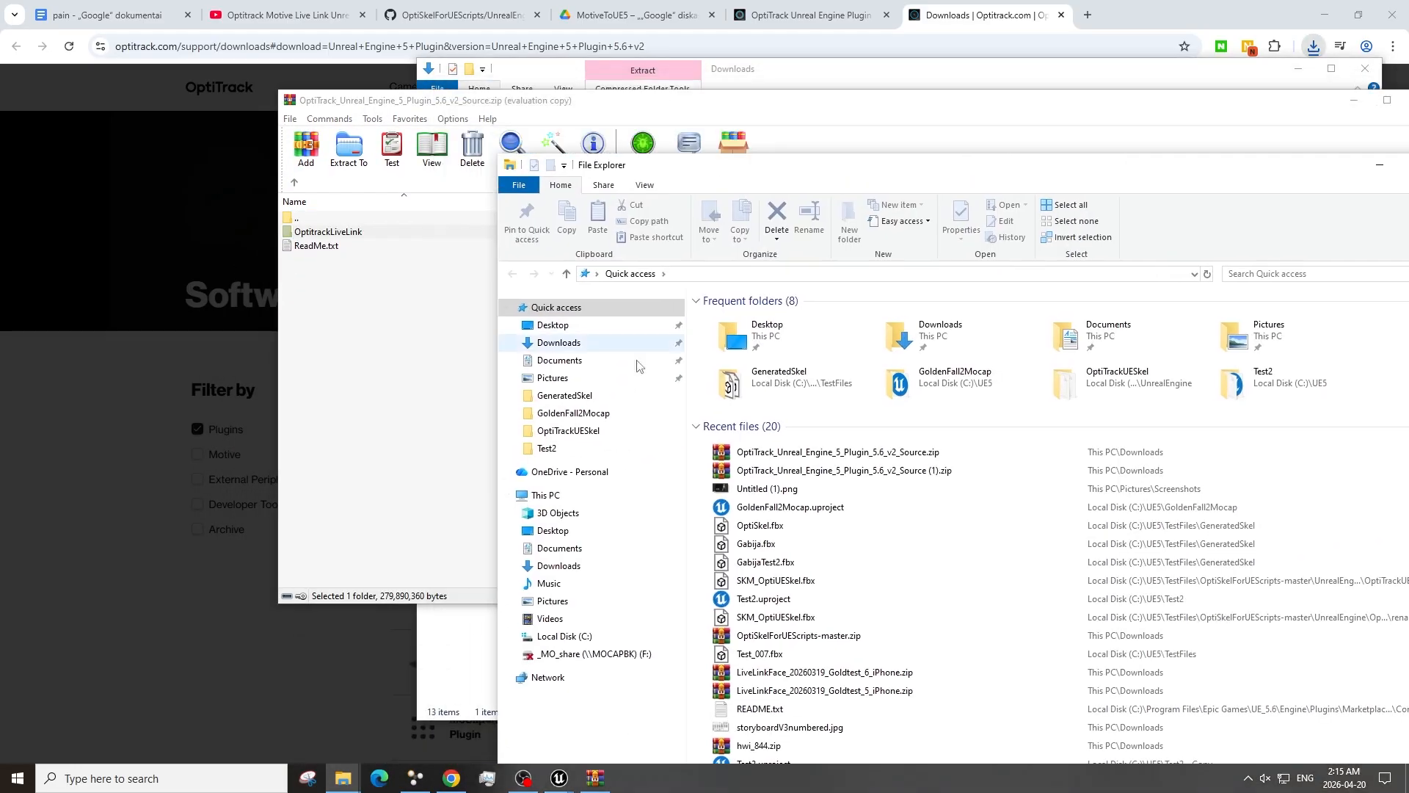
pyautogui.click(609, 497)
pyautogui.doubleClick(800, 424)
pyautogui.doubleClick(786, 456)
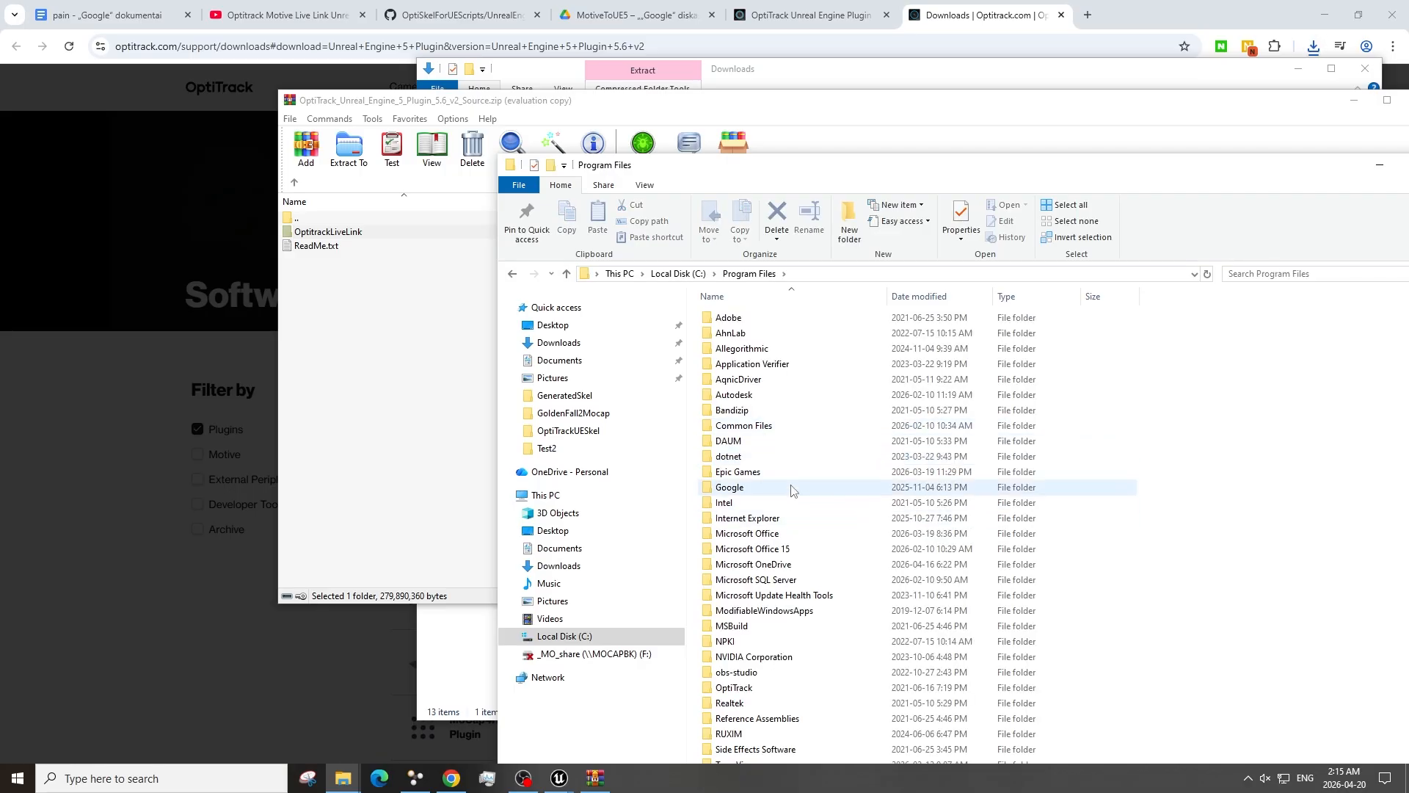
pyautogui.doubleClick(790, 489)
pyautogui.doubleClick(803, 347)
pyautogui.doubleClick(804, 333)
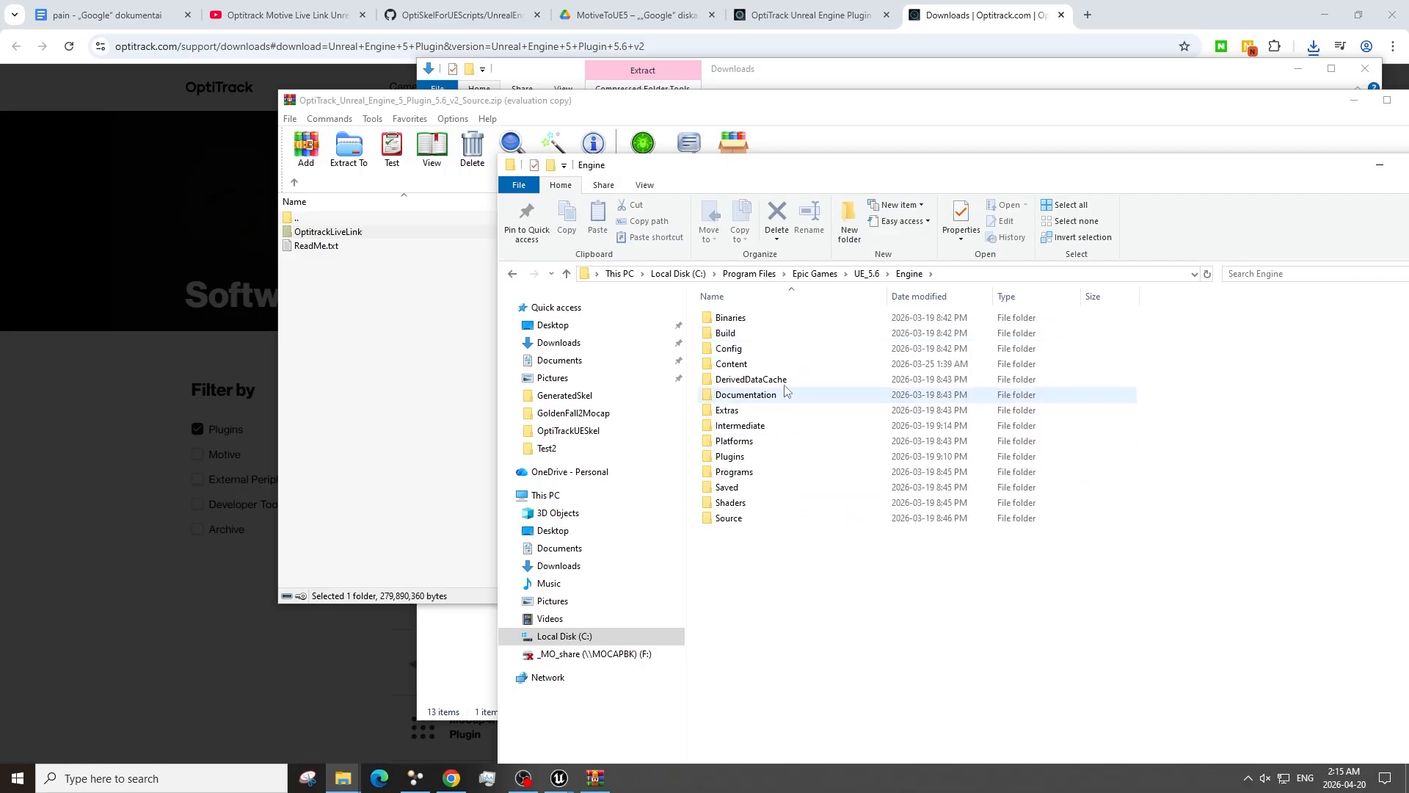
pyautogui.doubleClick(779, 458)
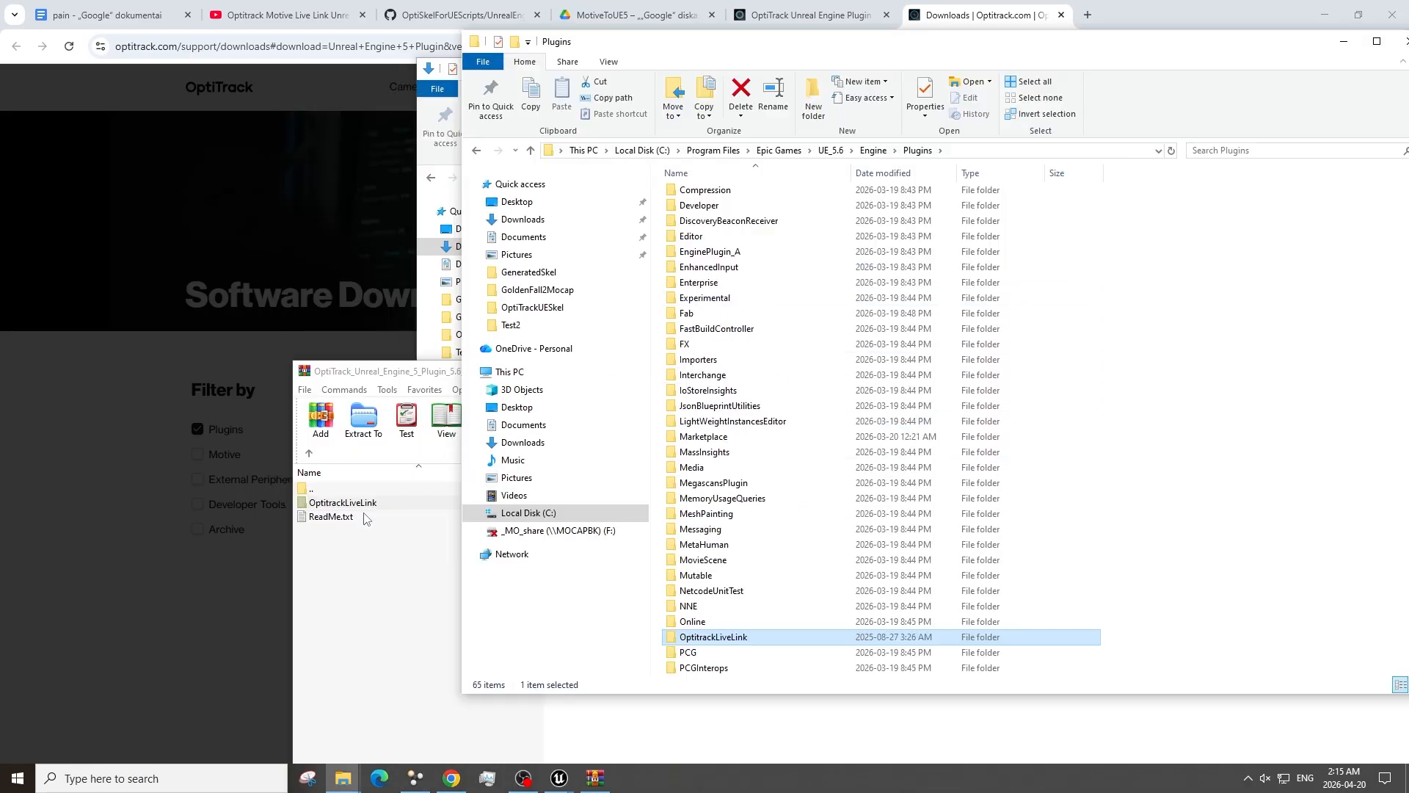
pyautogui.click(359, 504)
pyautogui.moveTo(359, 504); pyautogui.dragTo(1187, 497)
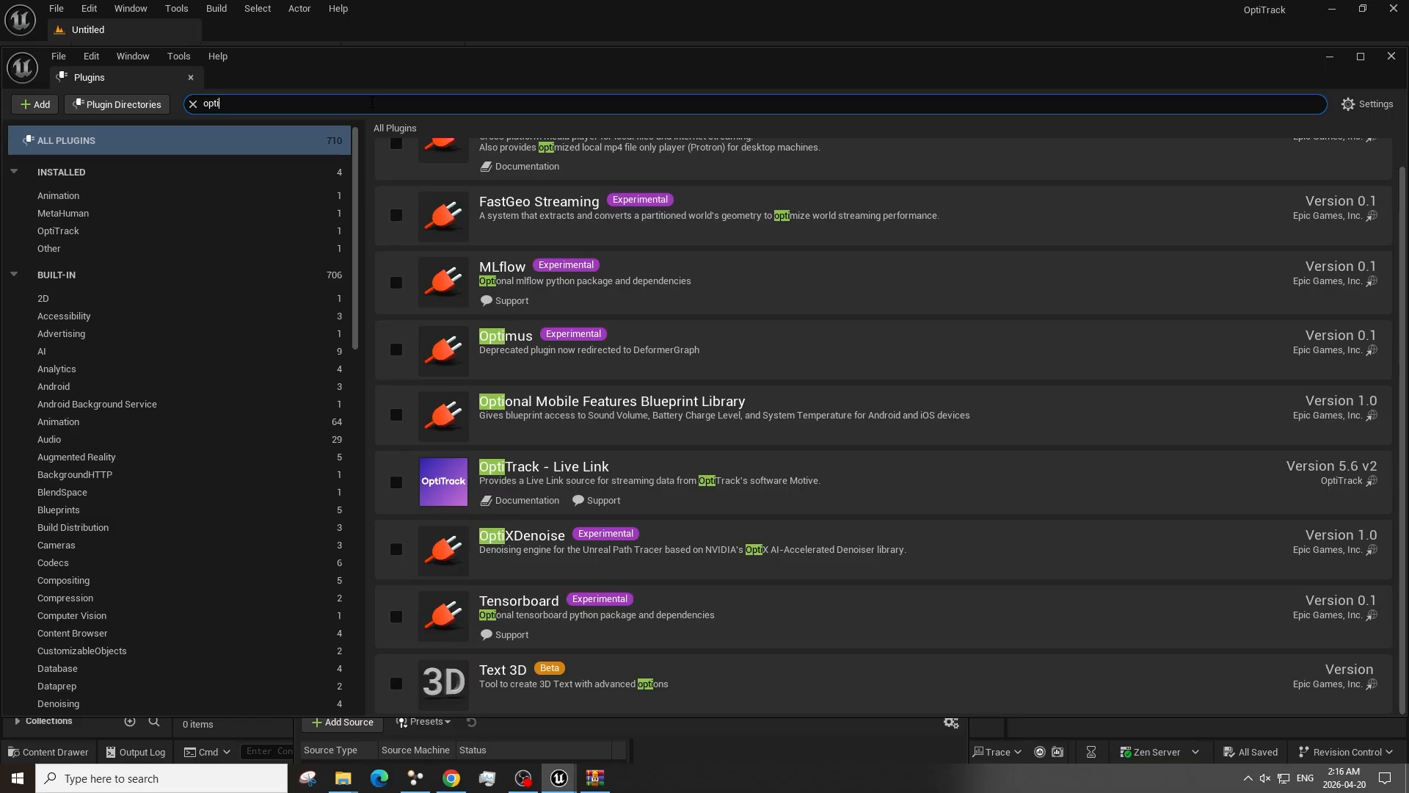
# Return to Unreal Editor, enable the OptiTrack - Live Link plugin, and restart the editor.
pyautogui.write('titr')
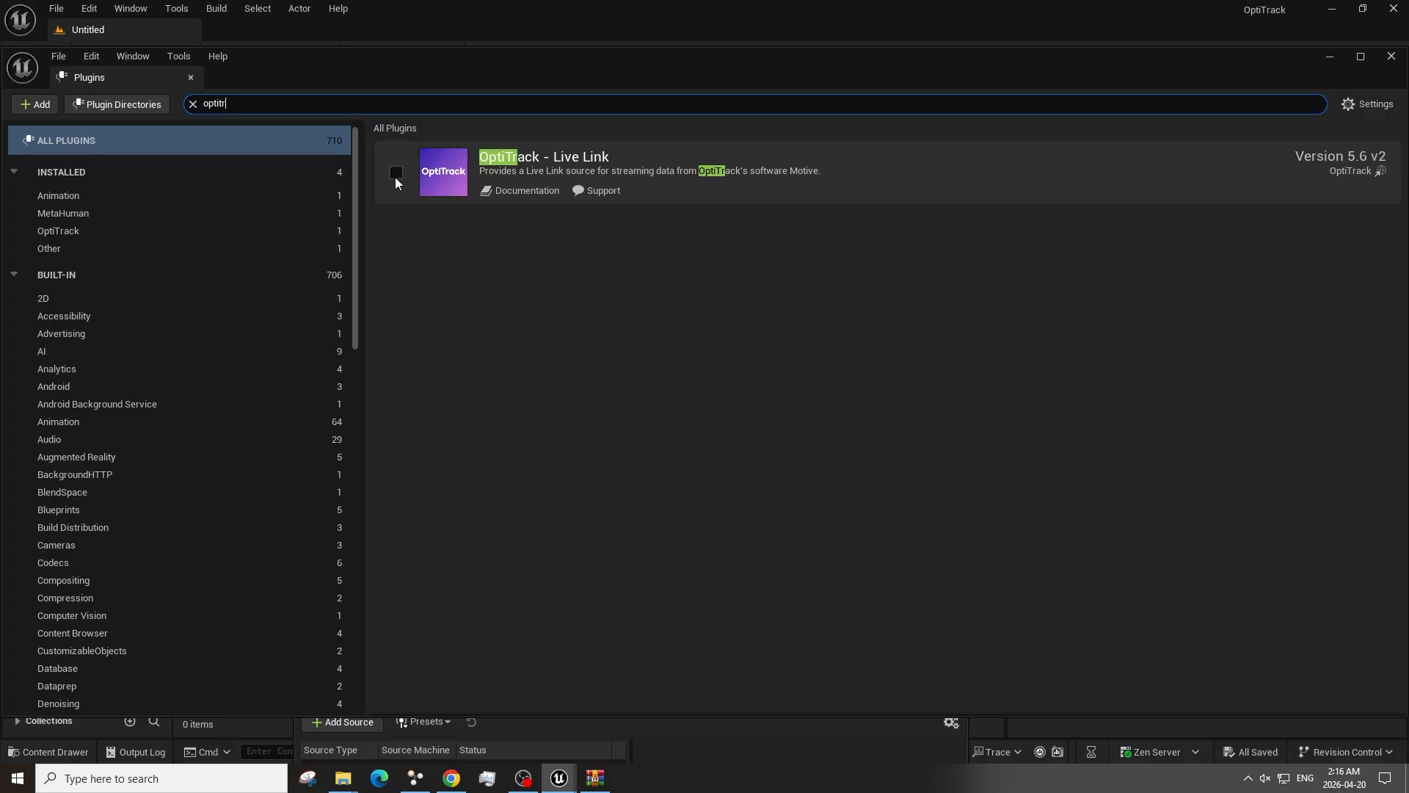
pyautogui.click(396, 174)
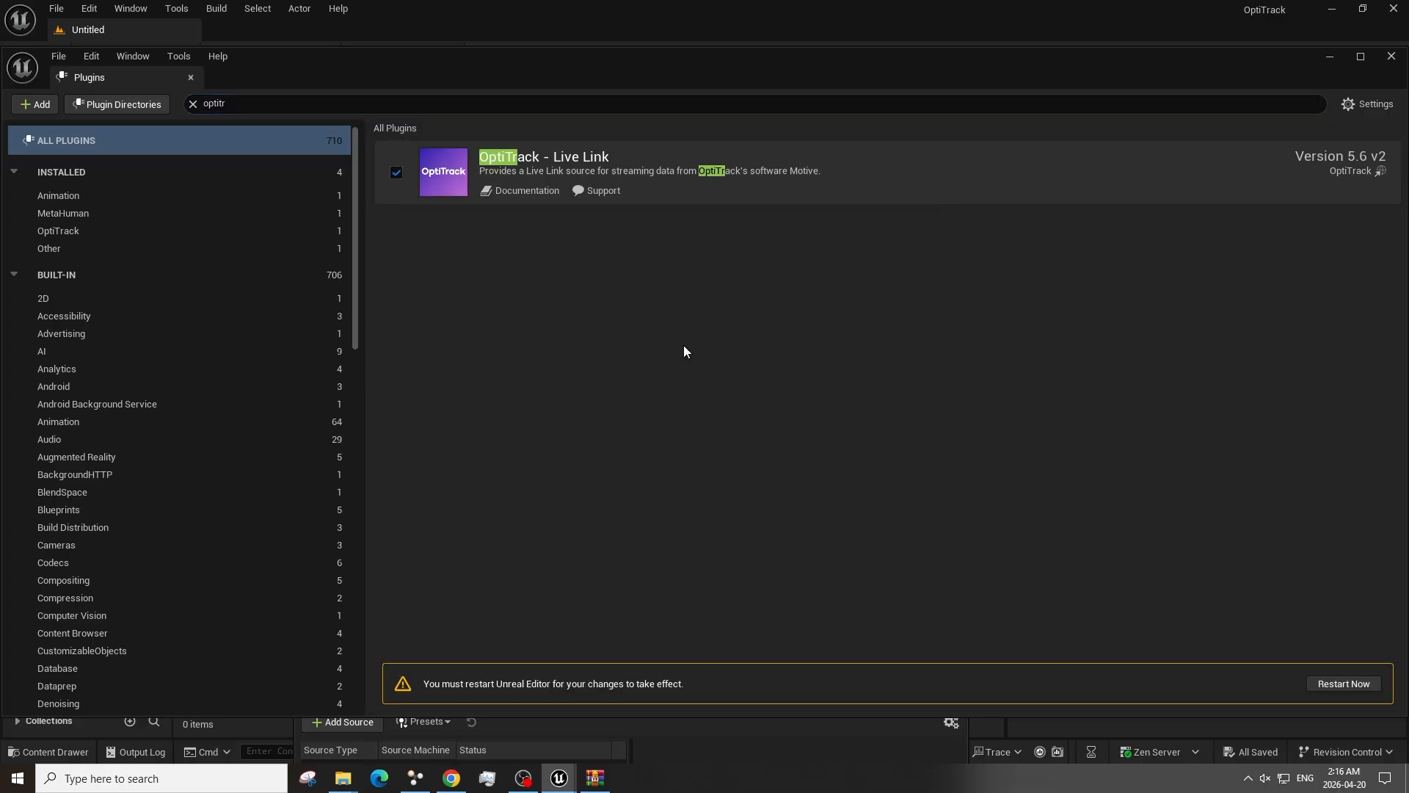
pyautogui.click(1341, 683)
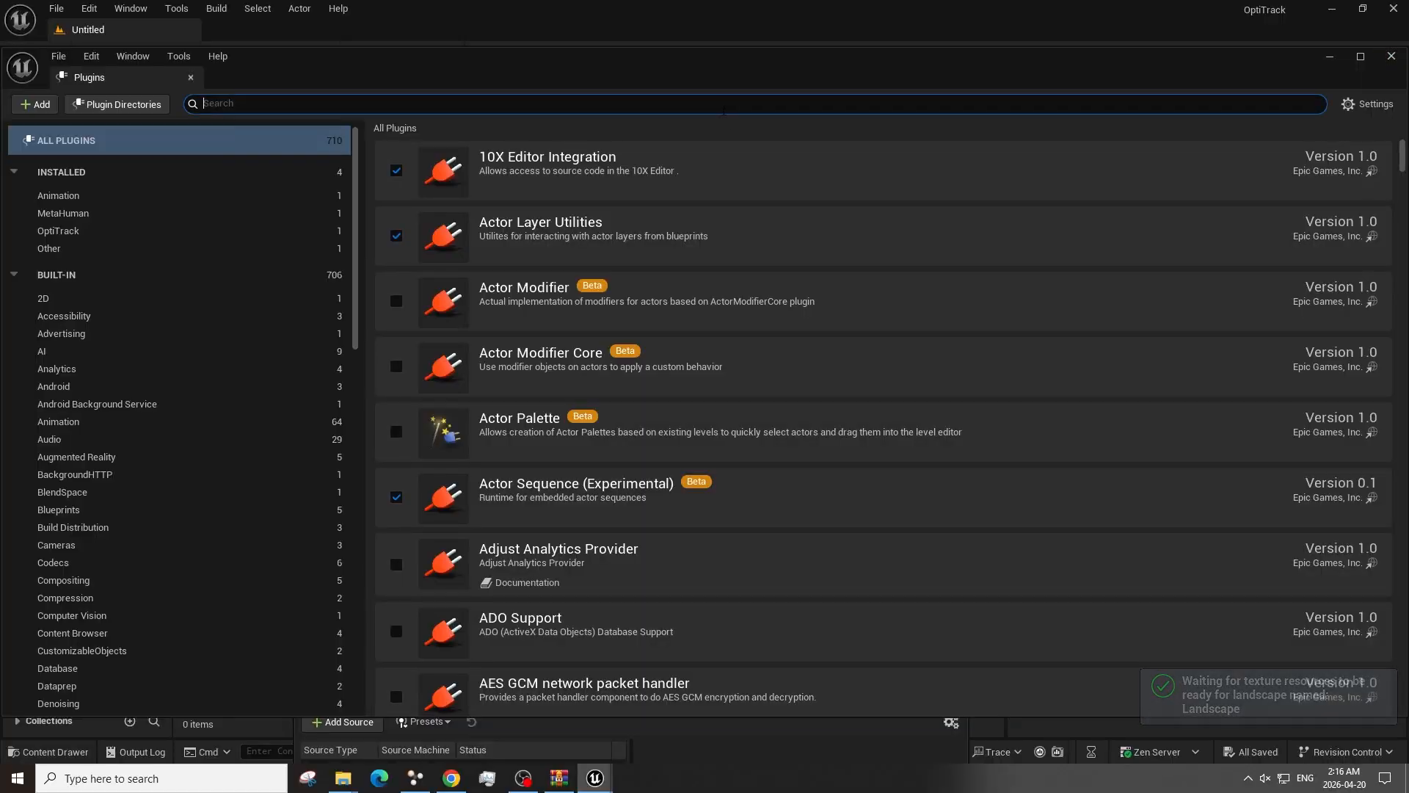
# Search the plugins for "metahuman" and check which MetaHuman plugins are enabled.
pyautogui.write('metahuman')
pyautogui.scroll(-1, 486, 317)
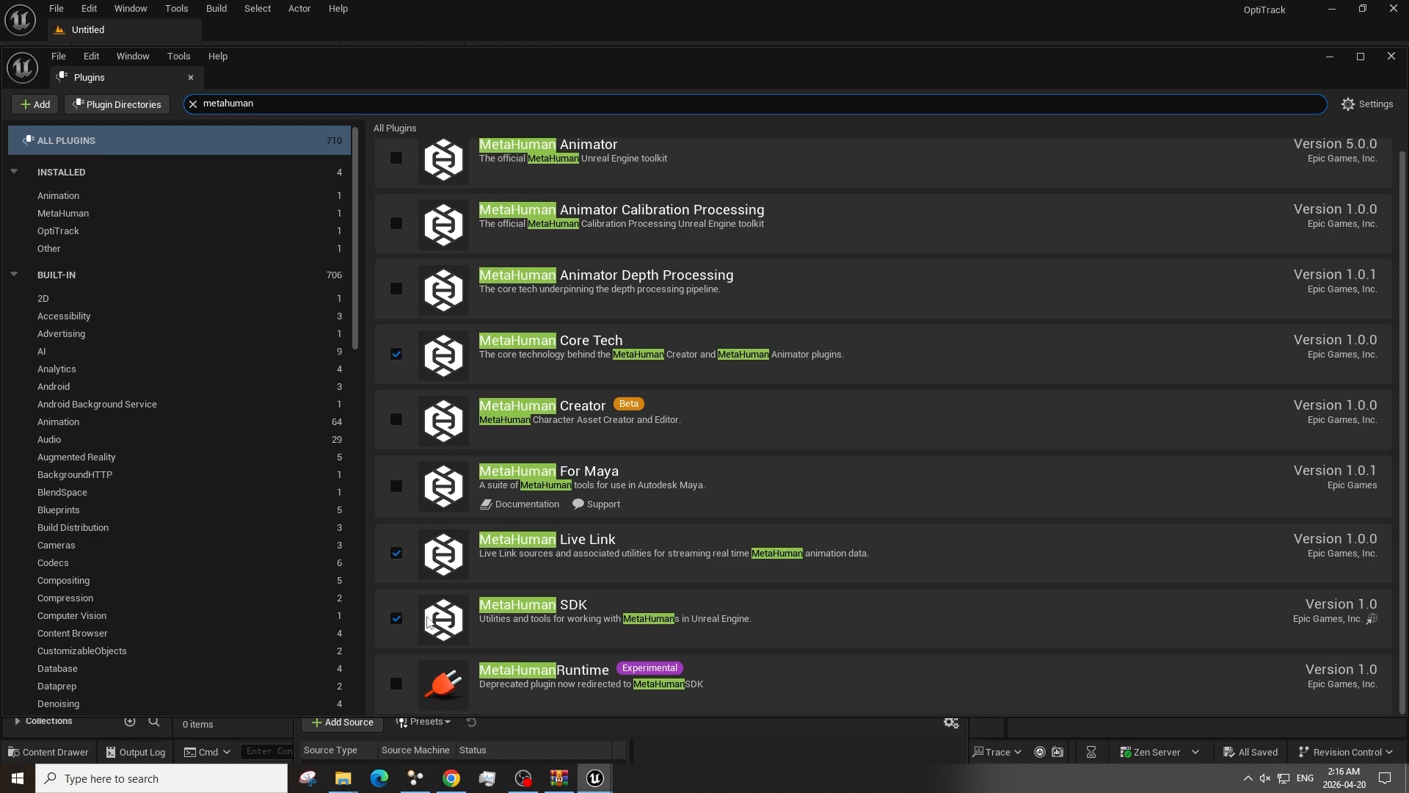
pyautogui.scroll(1, 412, 427)
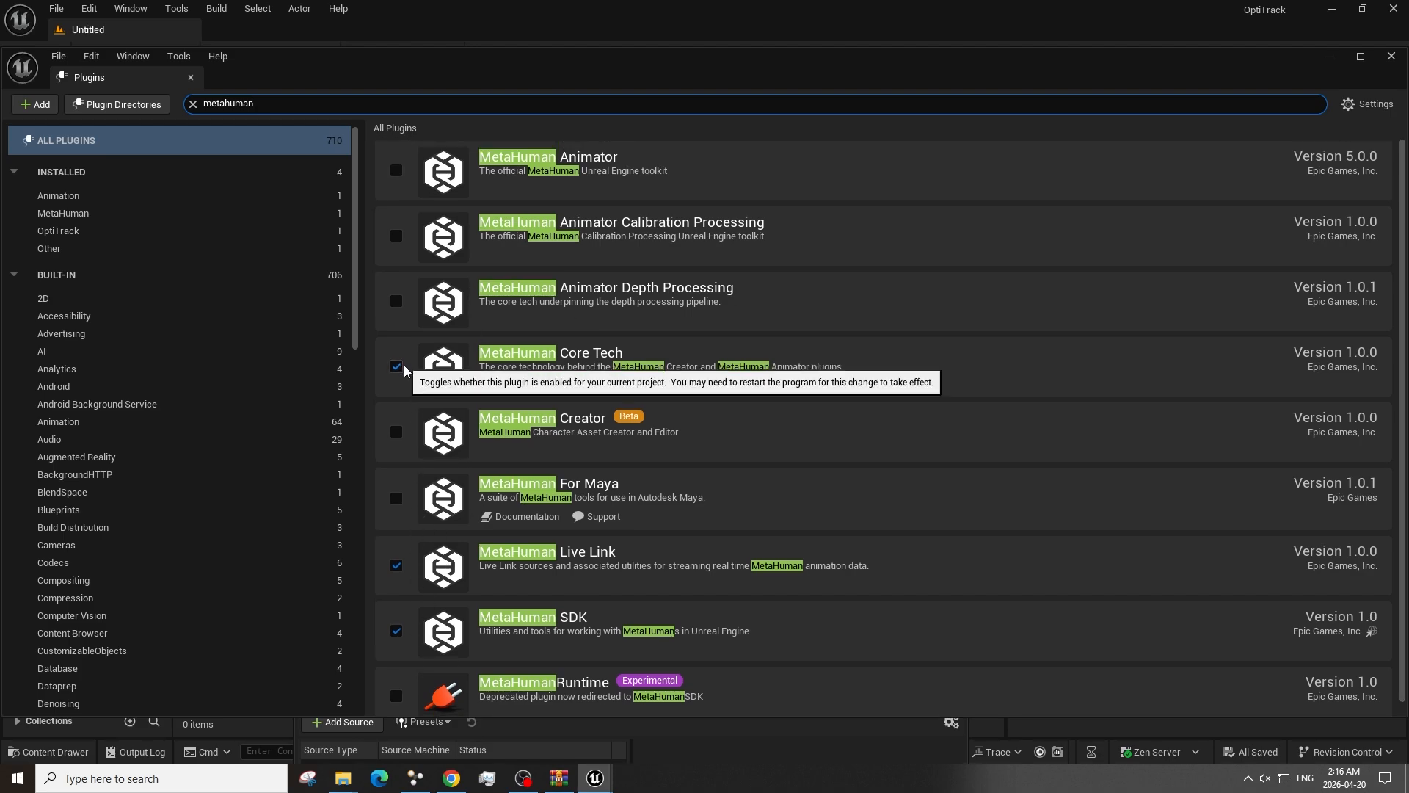
# Switch to the Epic Games Launcher and check the Unreal Engine 5.6.1 installation options for MetaHuman Creator Core Data.
pyautogui.press('super')
pyautogui.write('ep')
pyautogui.press('Return')
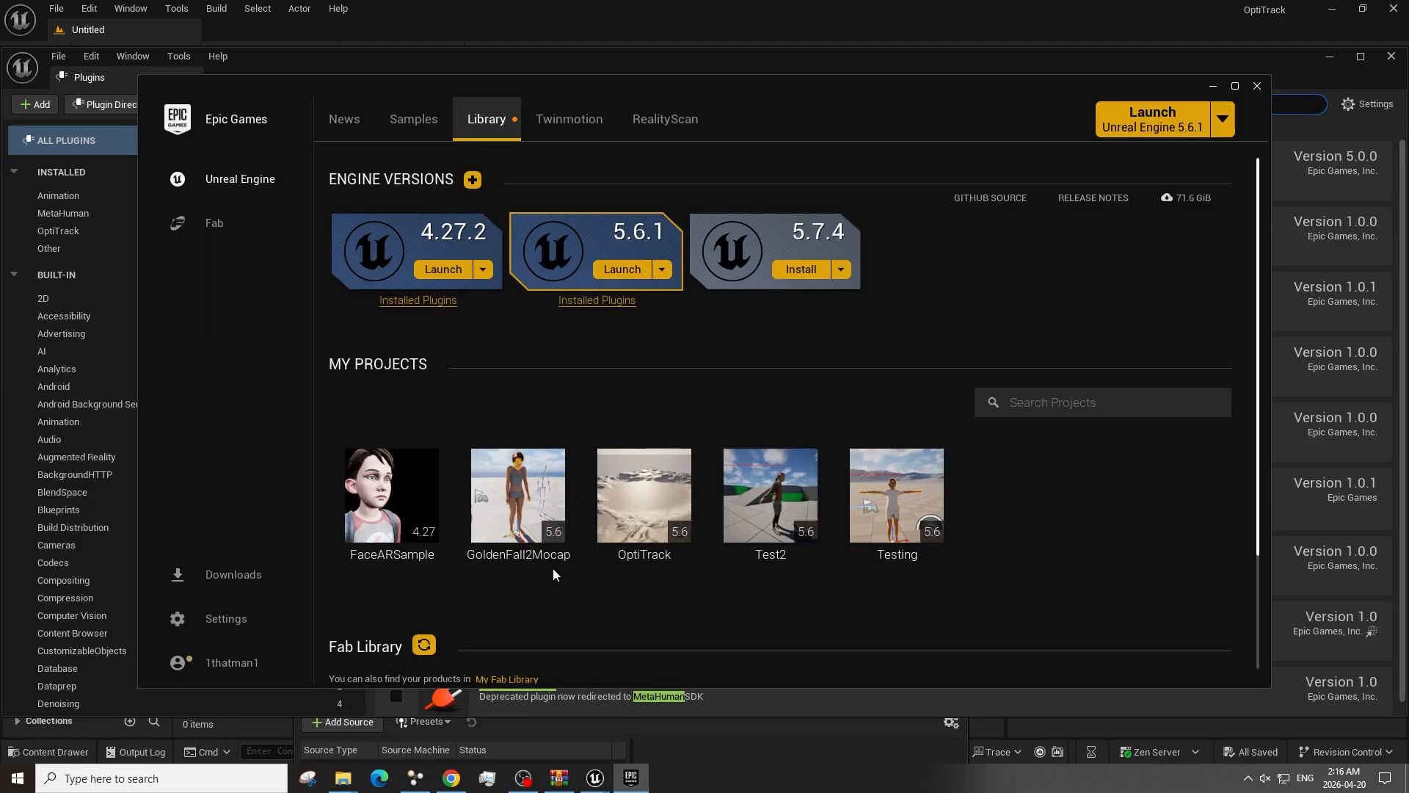
pyautogui.click(664, 273)
pyautogui.click(669, 294)
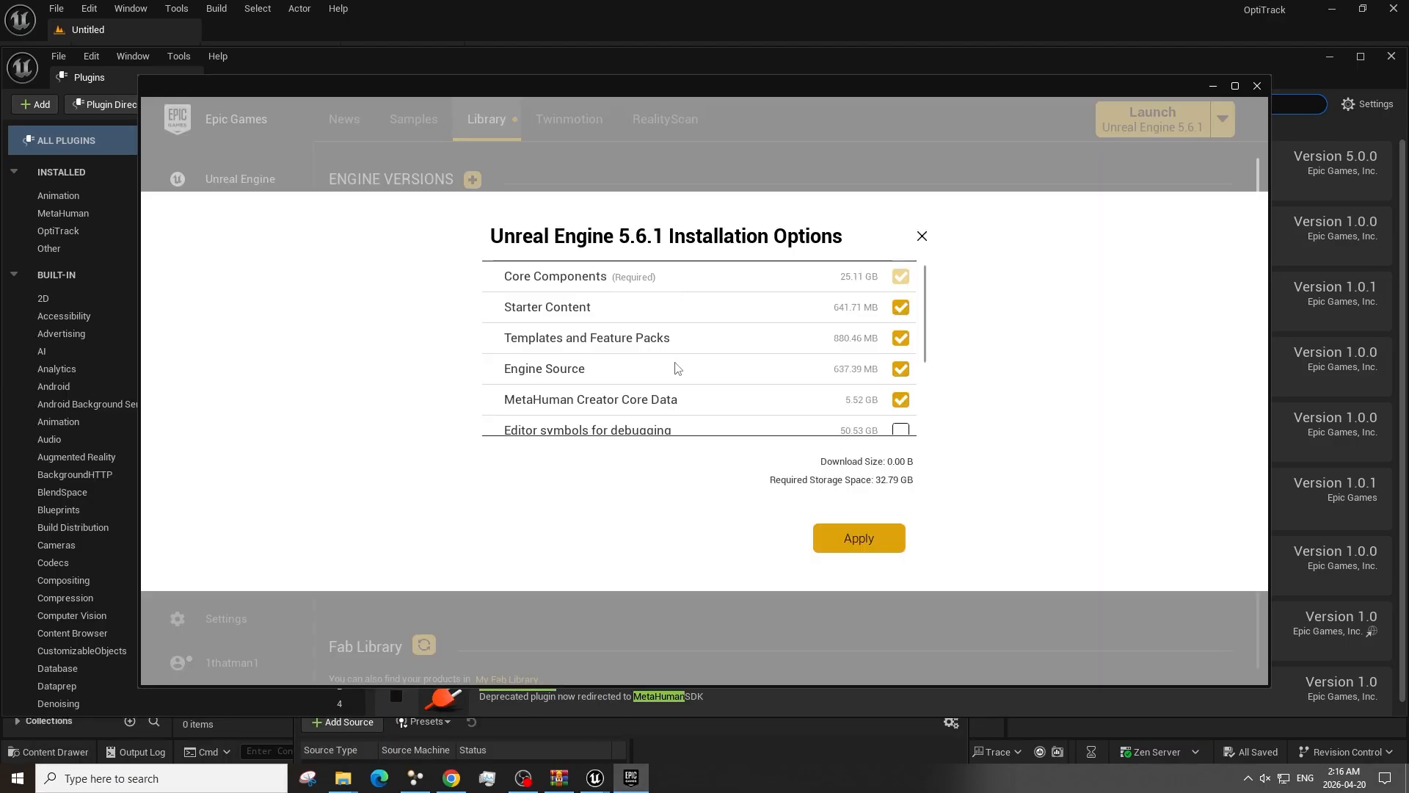
pyautogui.scroll(-1, 677, 368)
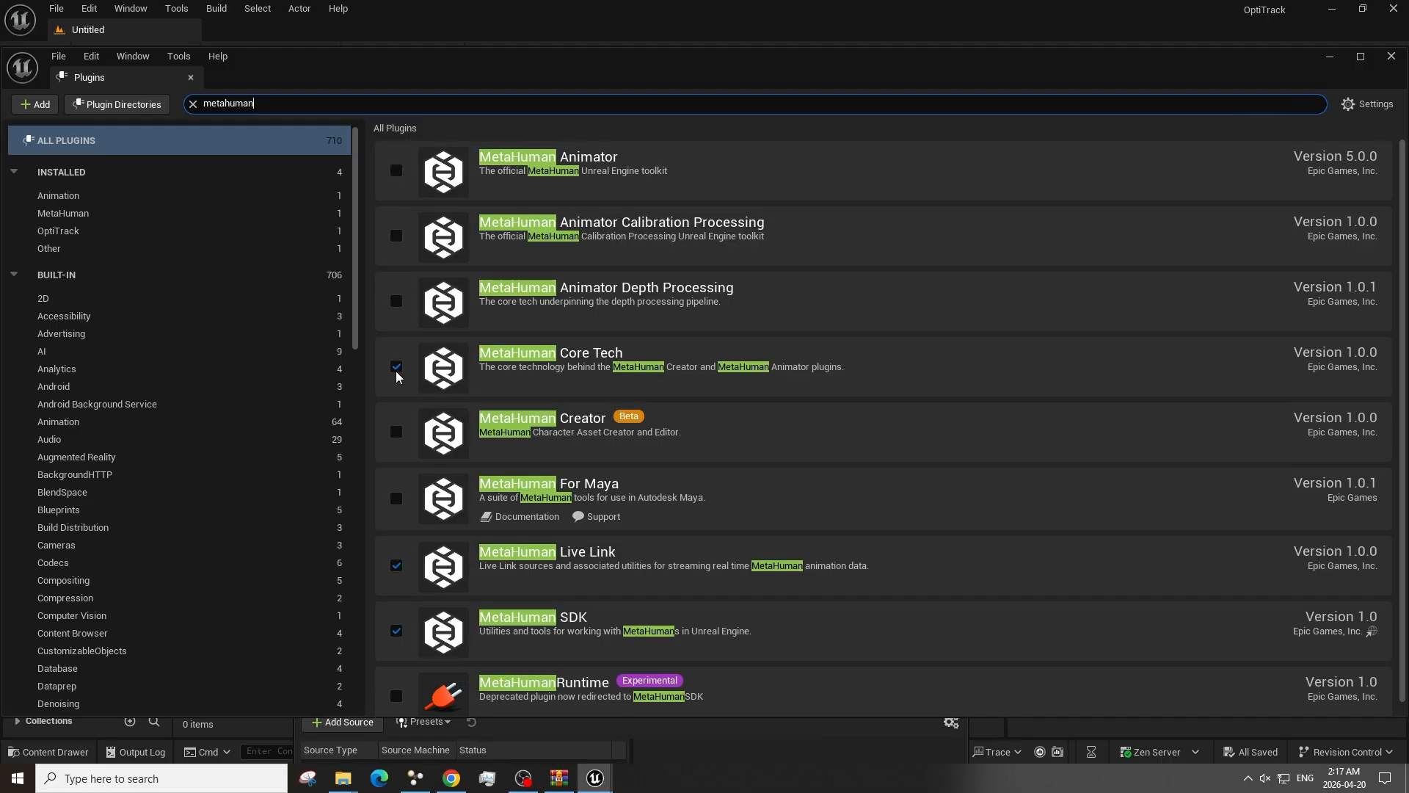
# Enable the MetaHuman Creator beta plugin in Unreal Editor.
pyautogui.click(396, 433)
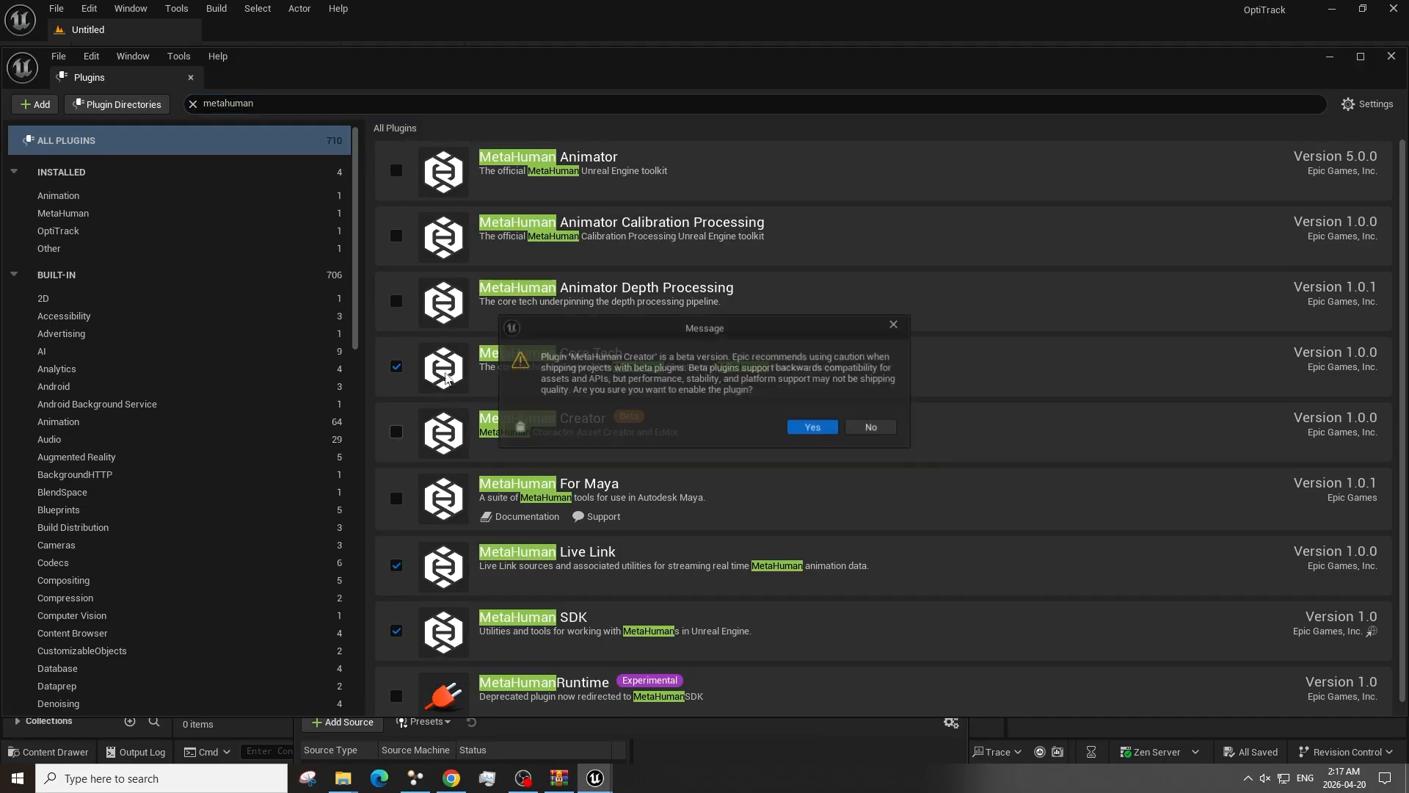
pyautogui.click(817, 428)
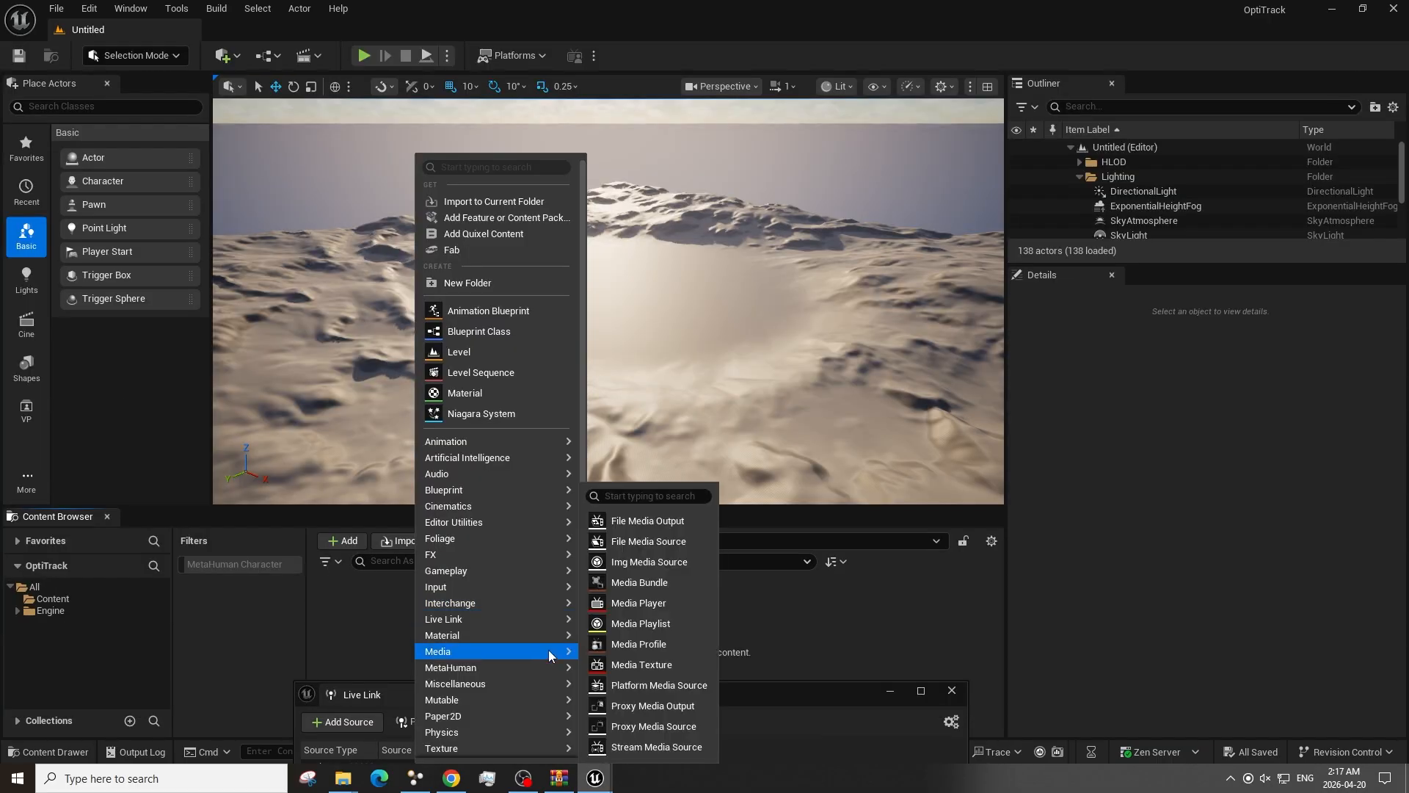
# Create a MetaHuman Character asset named Test in the Content folder.
pyautogui.moveTo(544, 664)
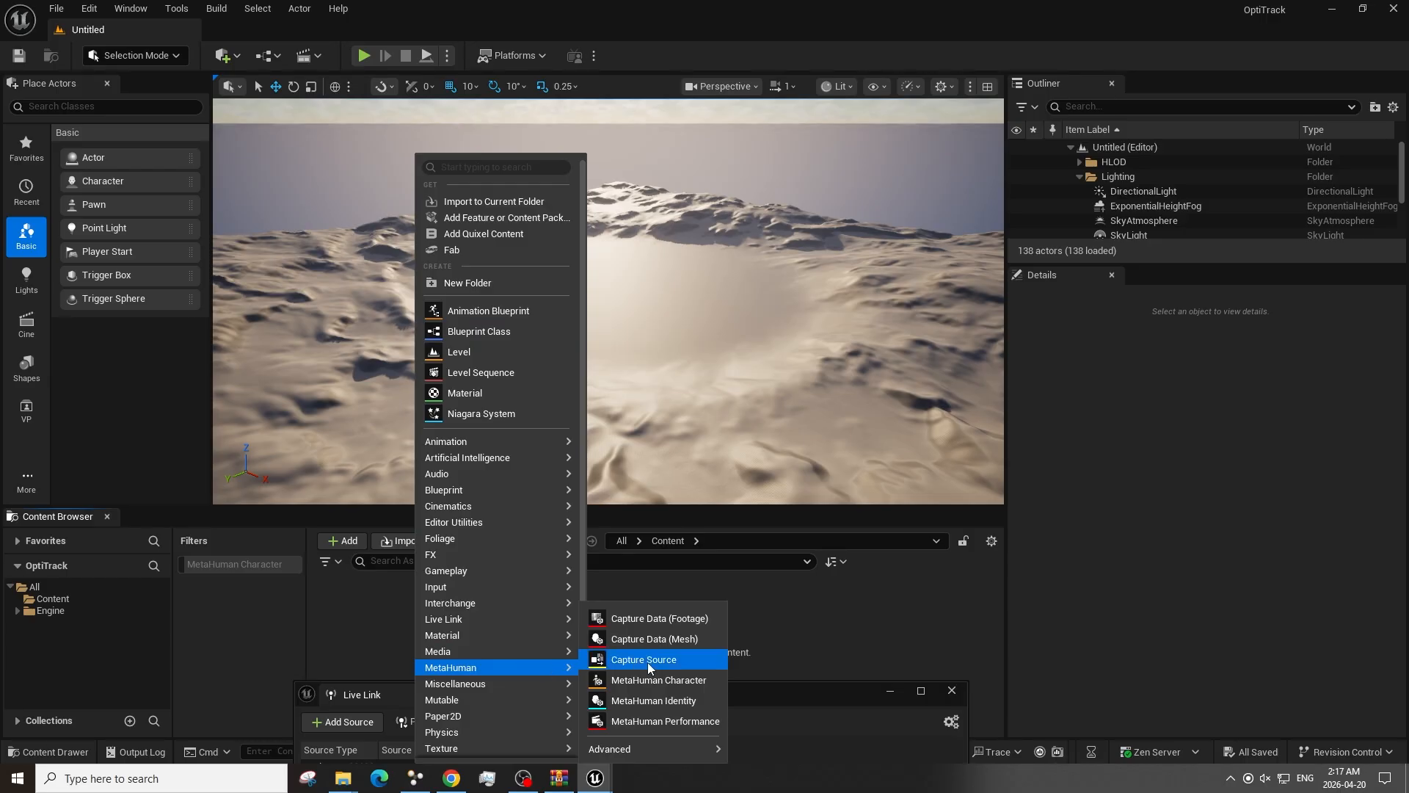
pyautogui.click(670, 681)
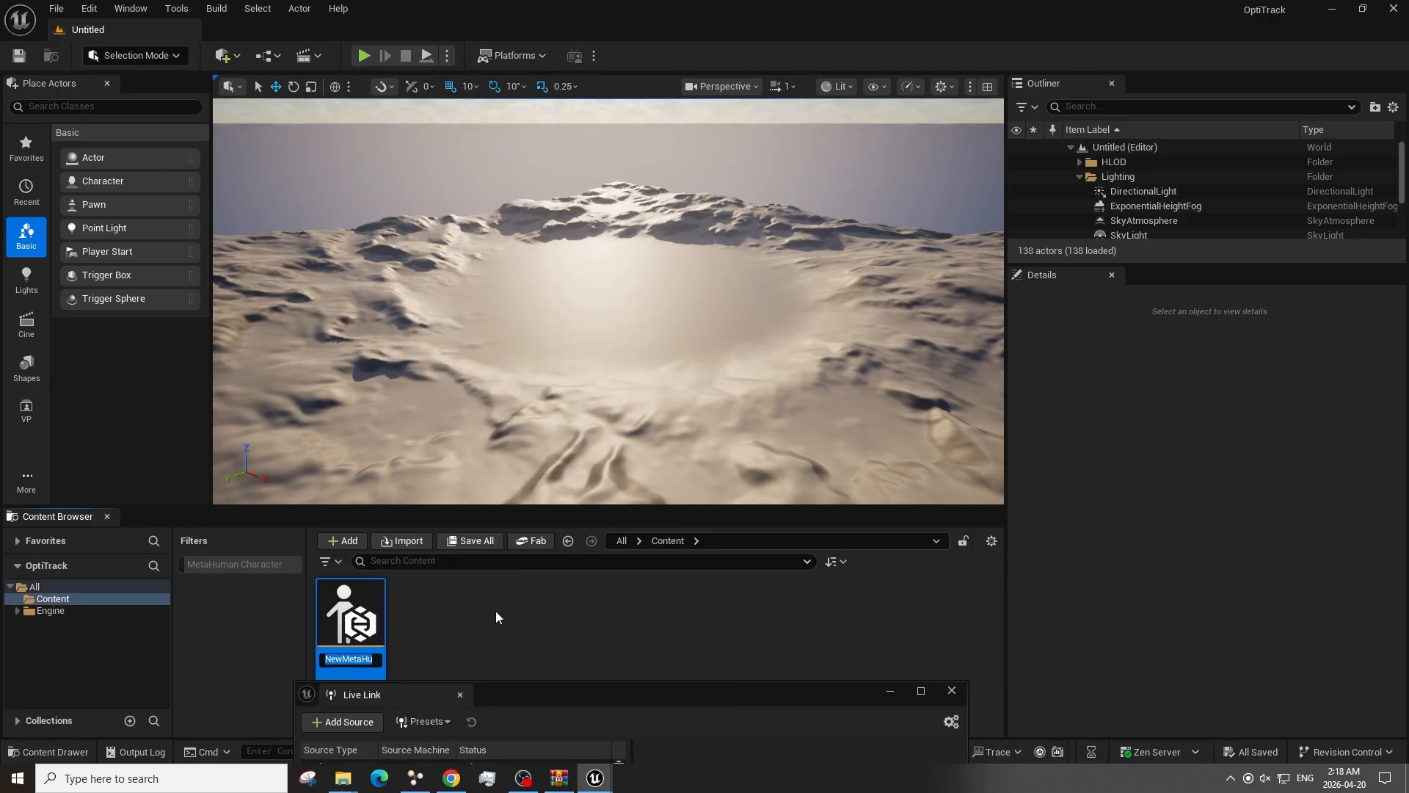
pyautogui.write('Test')
pyautogui.press('Return')
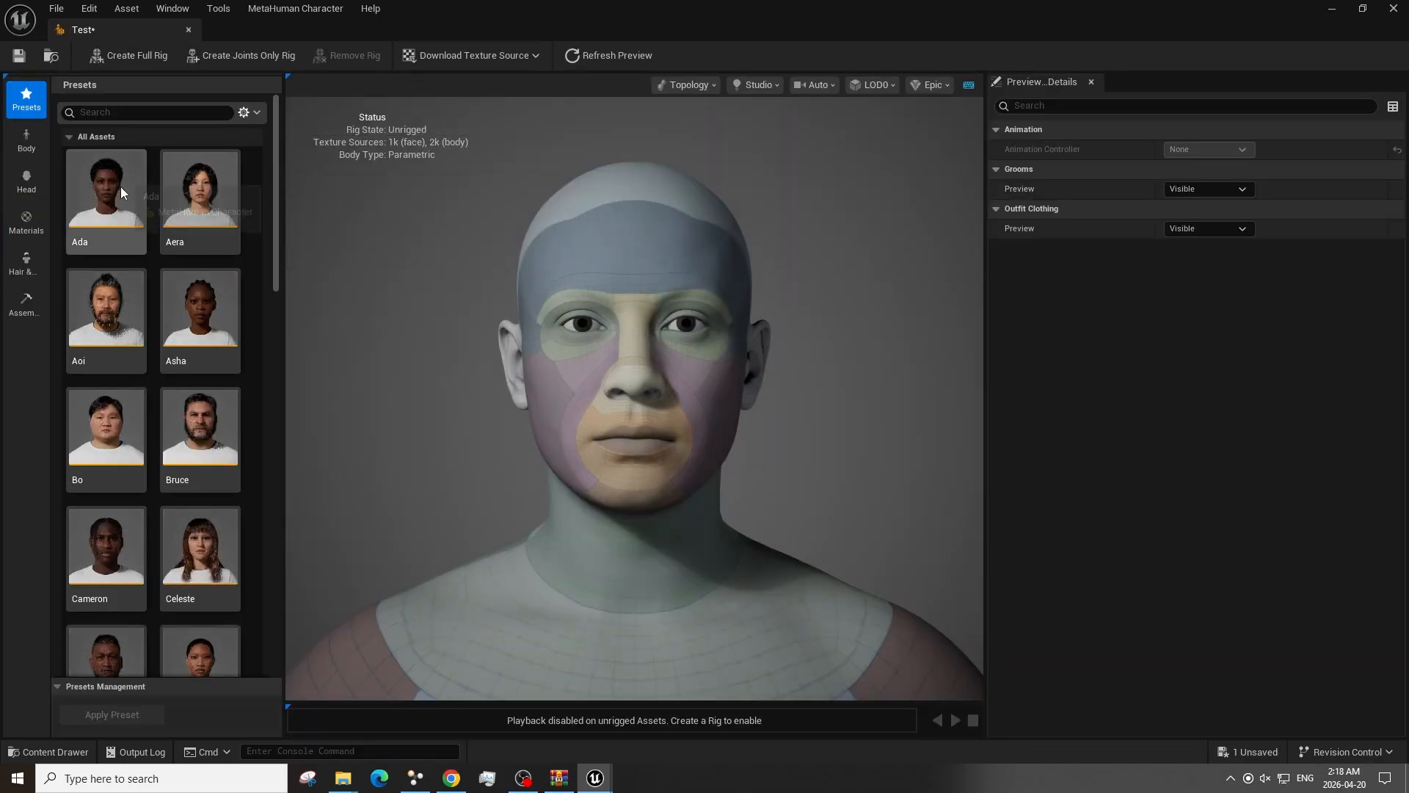
# Apply the Aera preset to the Test MetaHuman and create its full rig.
pyautogui.doubleClick(204, 196)
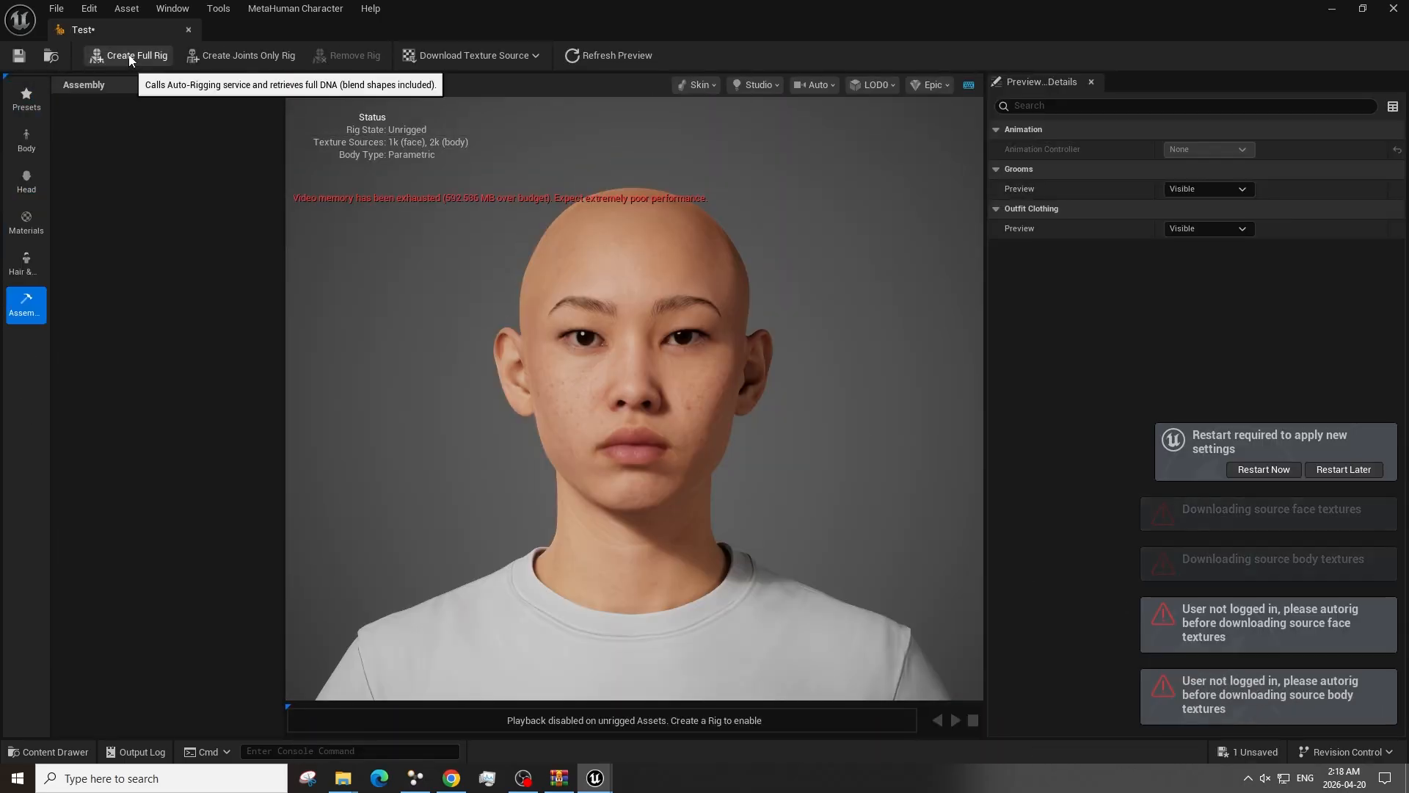
pyautogui.click(129, 55)
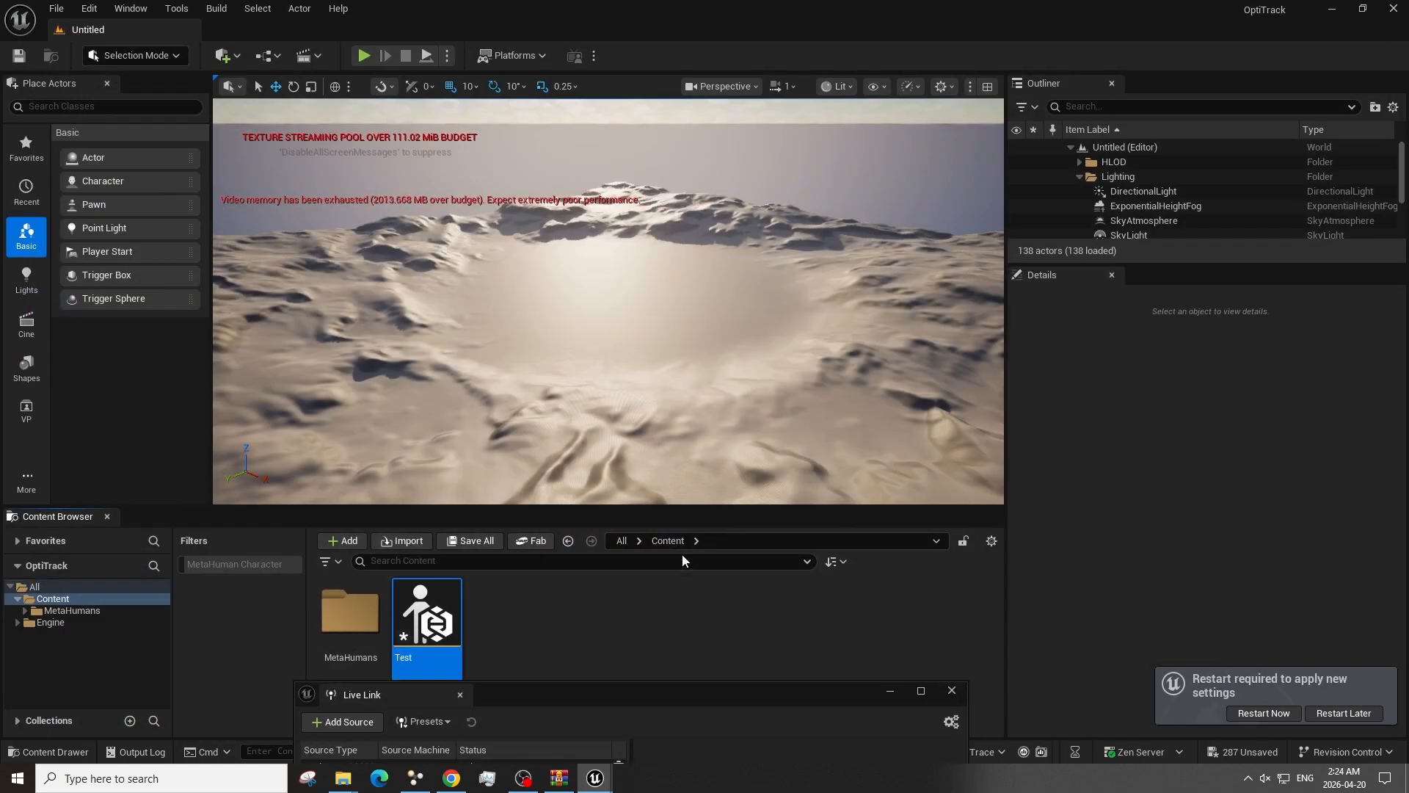
# Save all unsaved project content, including the assembled MetaHuman assets.
pyautogui.click(482, 544)
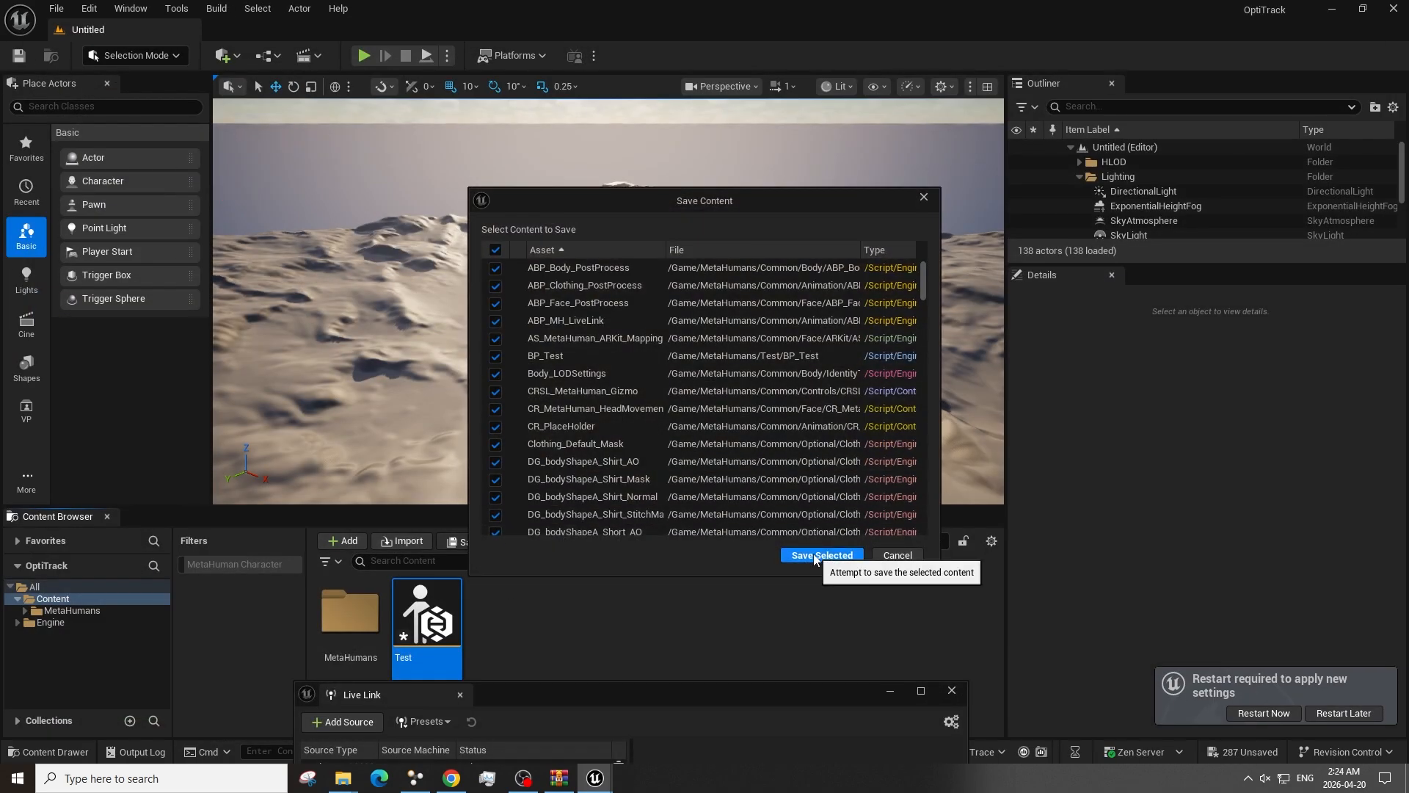
pyautogui.click(815, 555)
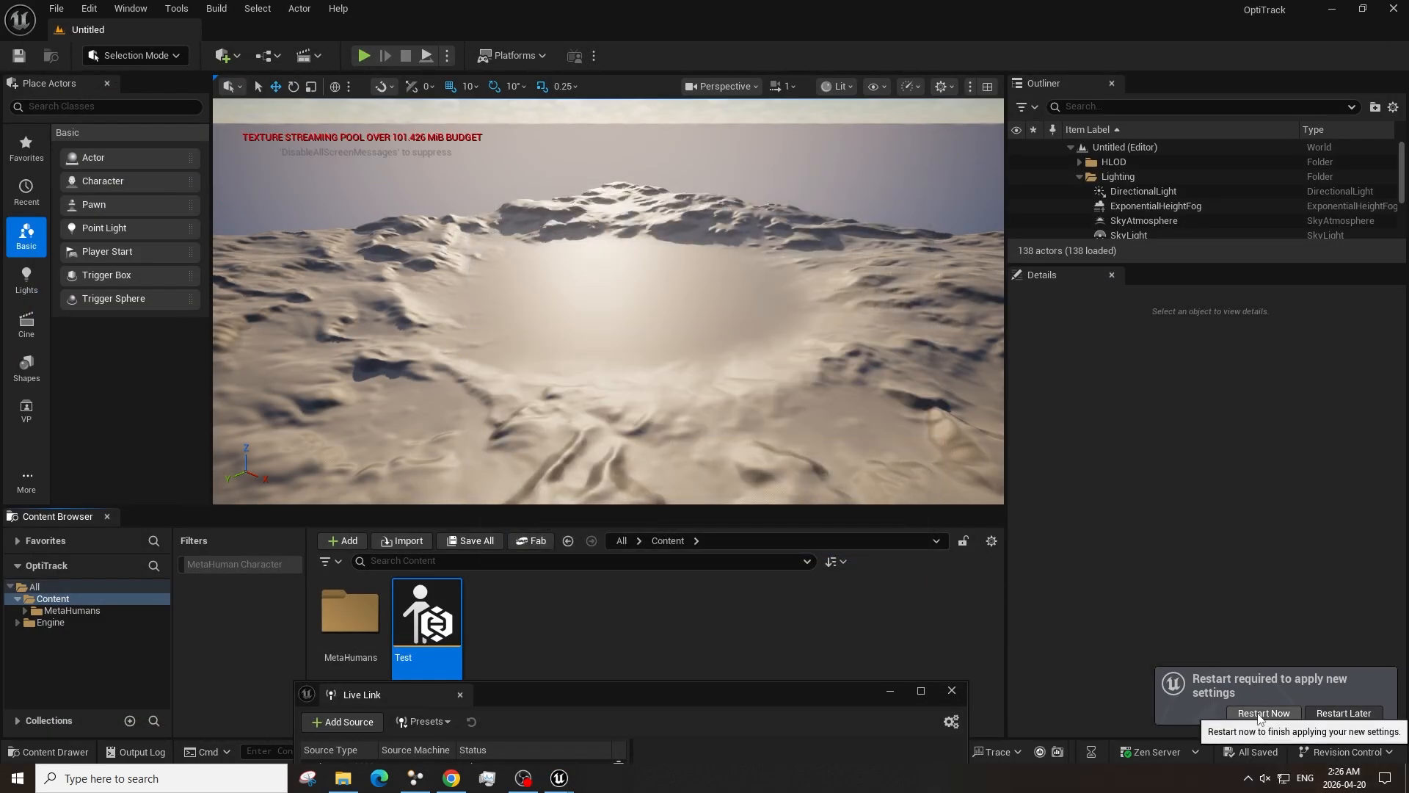
# Minimize the Live Link window and open the Test folder inside the MetaHumans content folder.
pyautogui.click(827, 667)
pyautogui.click(890, 691)
pyautogui.click(373, 643)
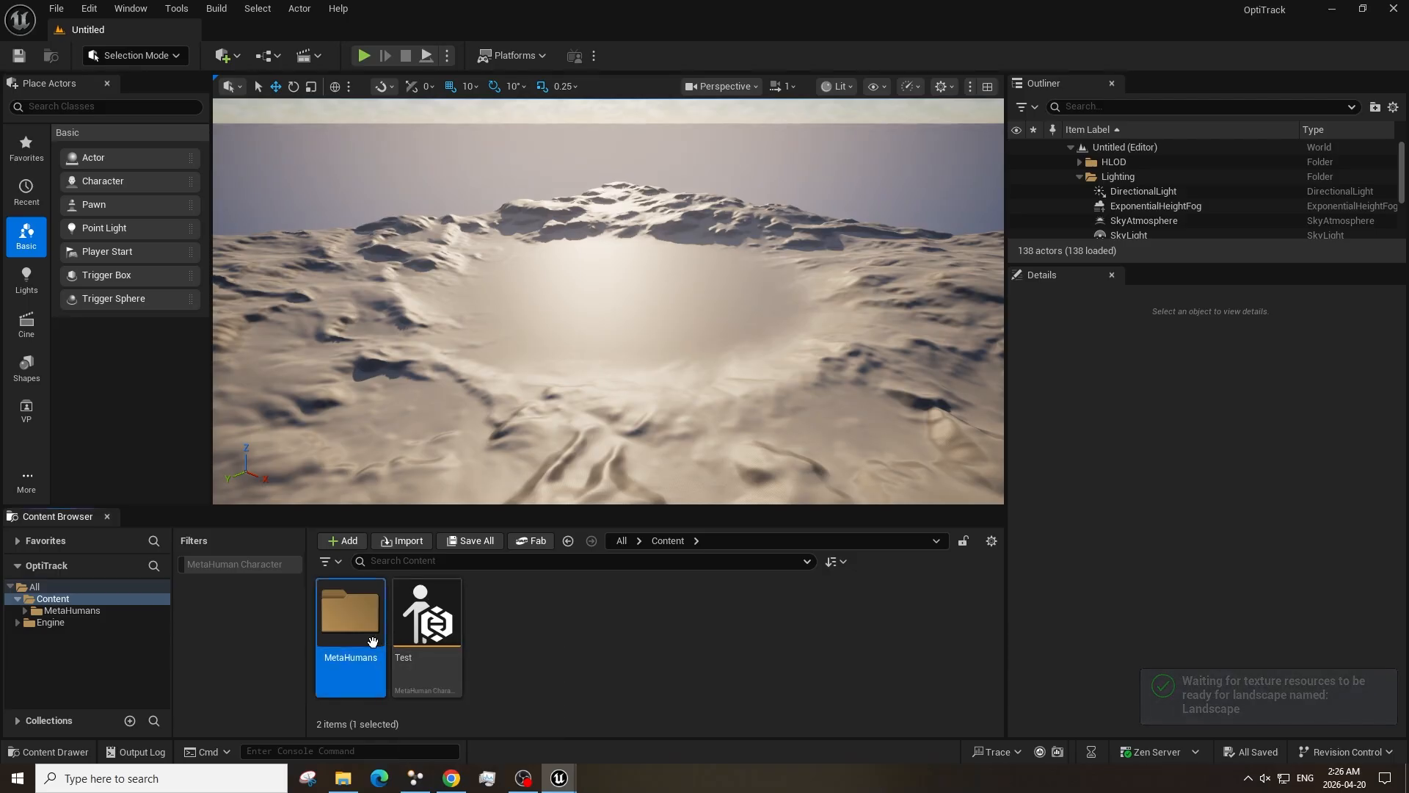
pyautogui.doubleClick(373, 642)
pyautogui.doubleClick(426, 613)
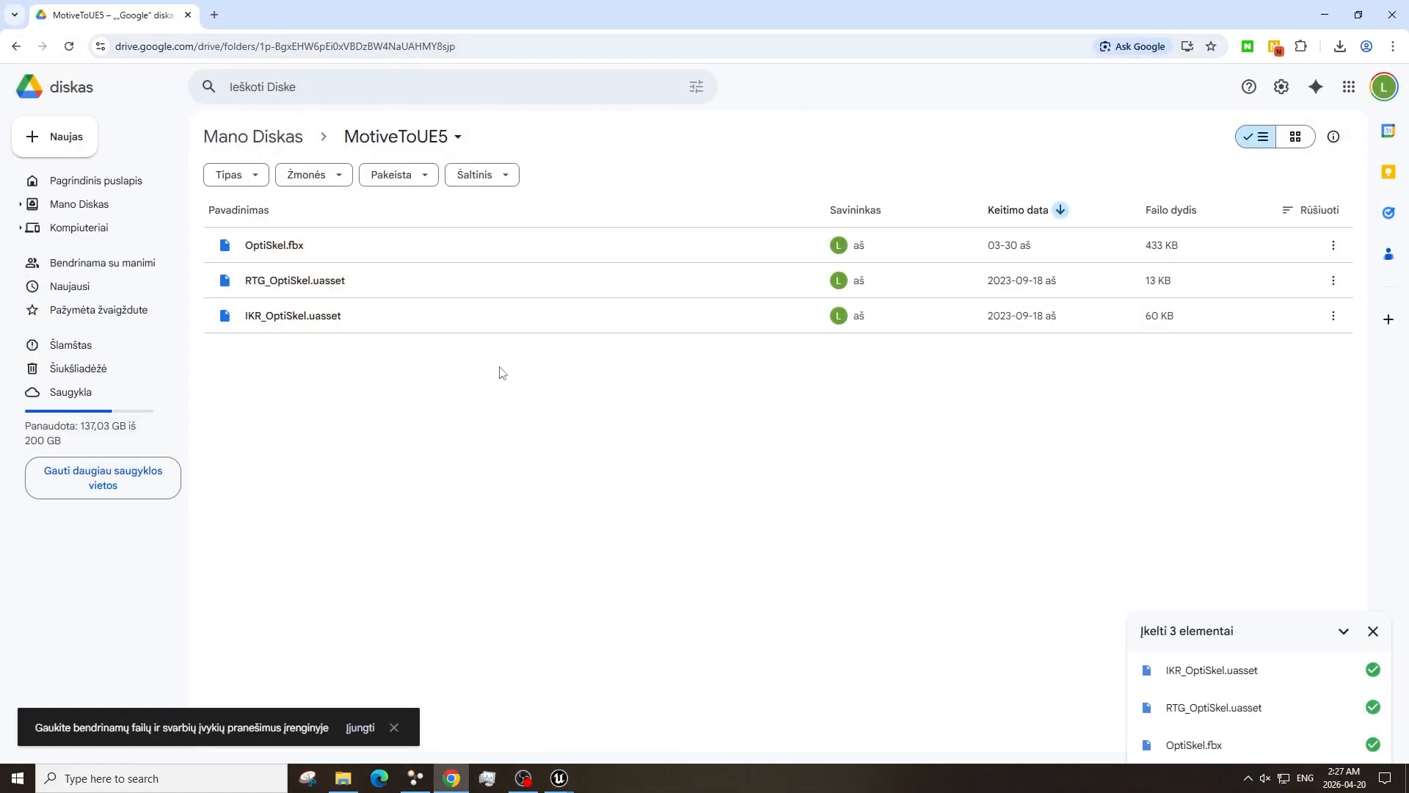
# Switch to the MotiveToUE5 Google Drive folder, select the three OptiSkel files, and download OptiSkel.fbx.
pyautogui.click(337, 253)
pyautogui.keyDown('shift'); pyautogui.click(337, 281); pyautogui.keyUp('shift')
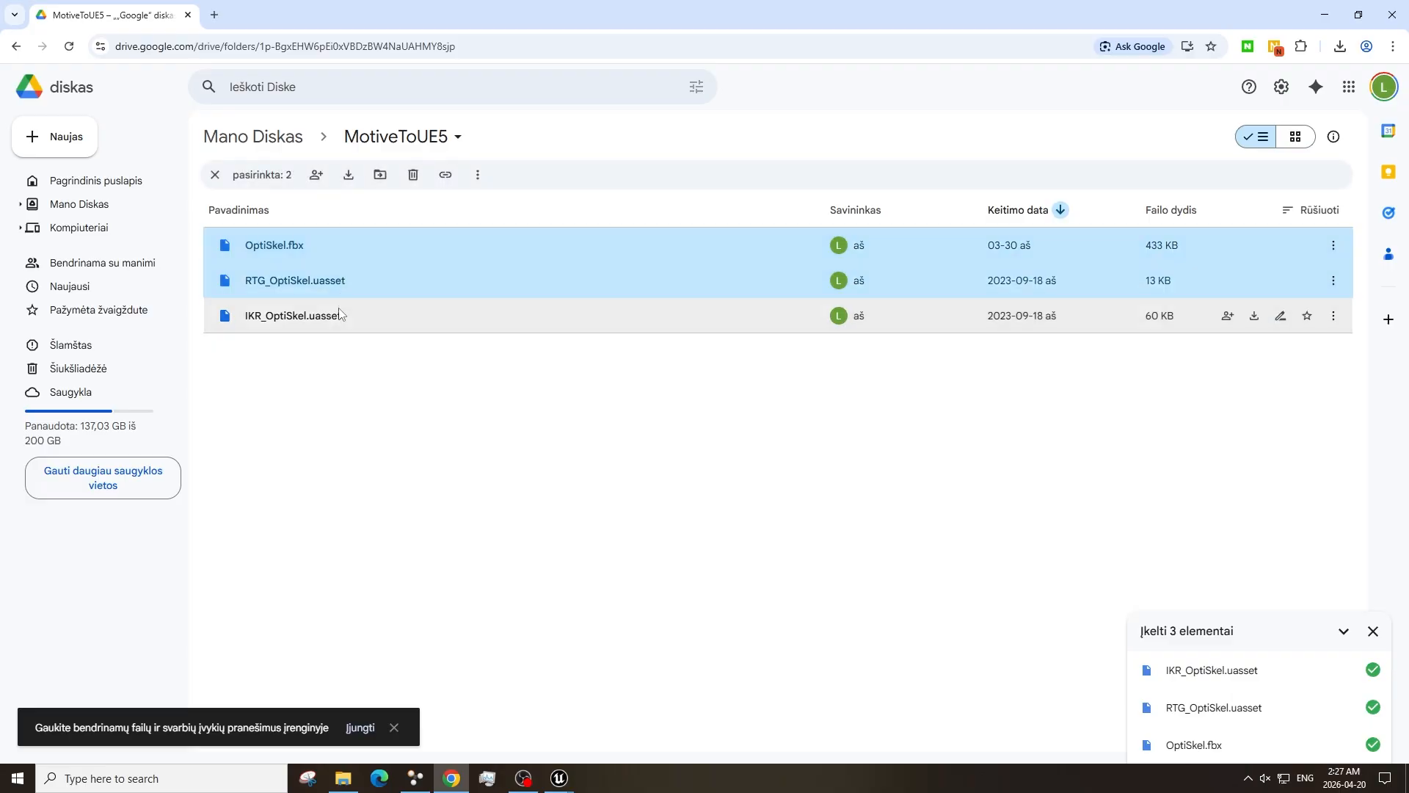
pyautogui.keyDown('shift'); pyautogui.click(340, 316); pyautogui.keyUp('shift')
pyautogui.click(1255, 246)
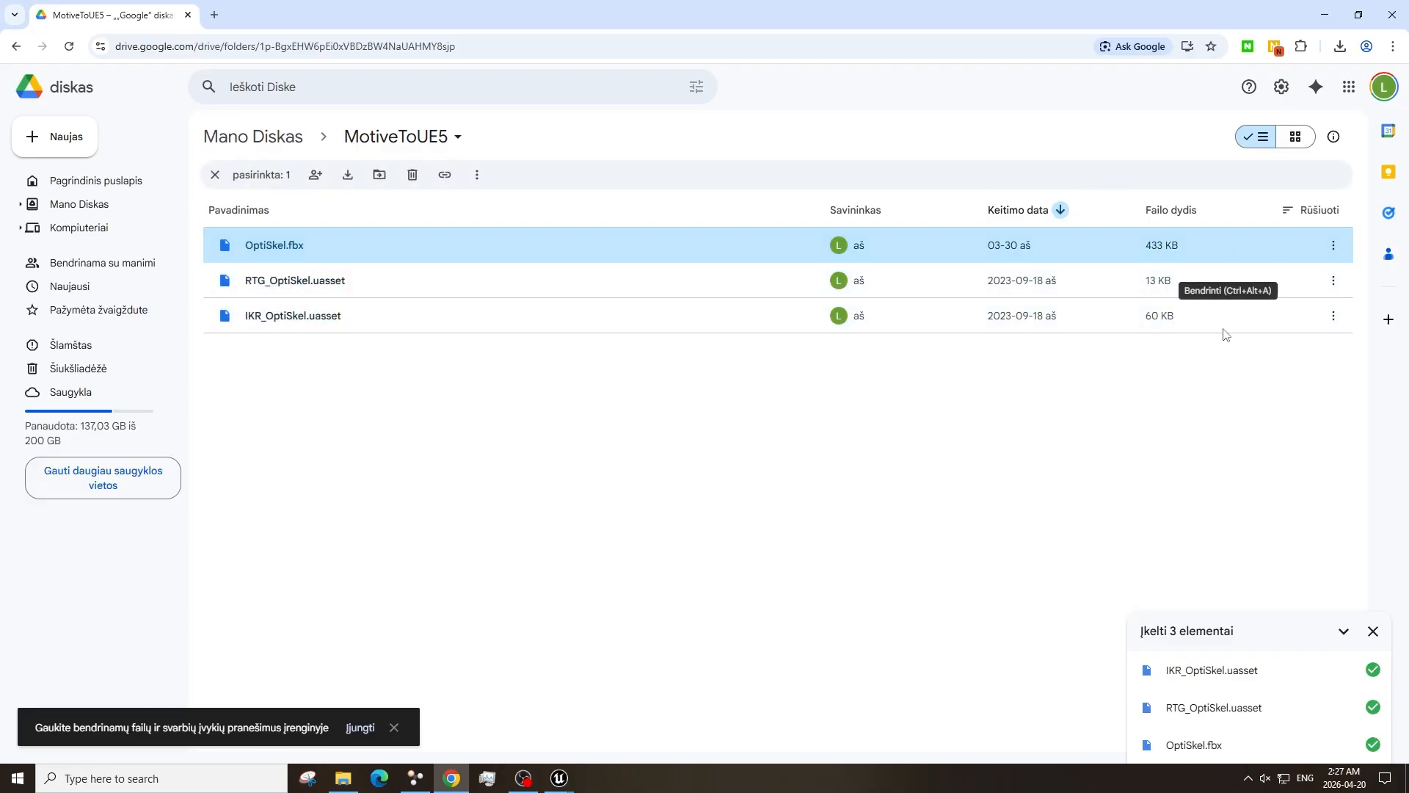
# Download RTG_OptiSkel.uasset and IKR_OptiSkel.uasset from the MotiveToUE5 Drive folder, and switch to the Downloads folder in File Explorer.
pyautogui.click(1255, 280)
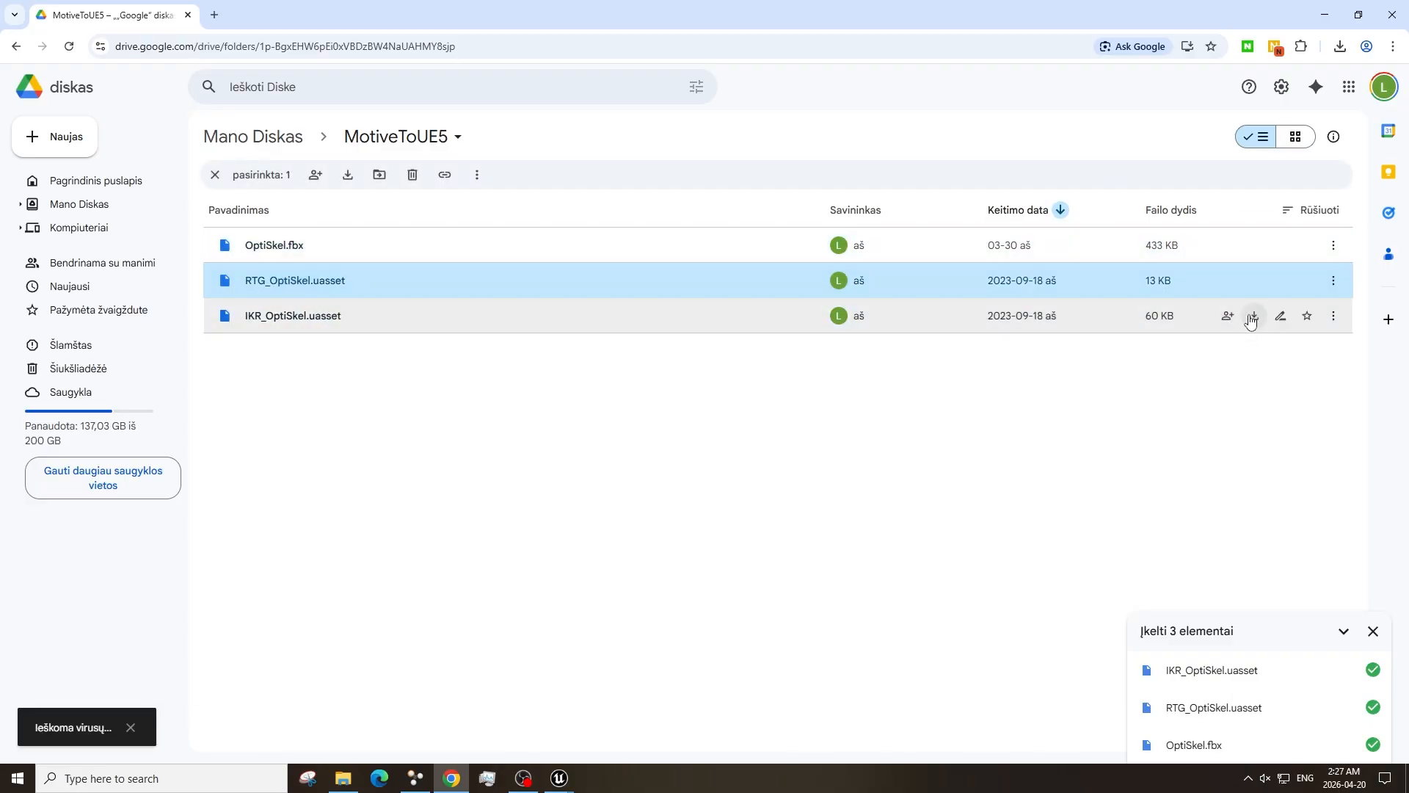
pyautogui.click(1253, 320)
pyautogui.hotkey('alt', 'Tab')
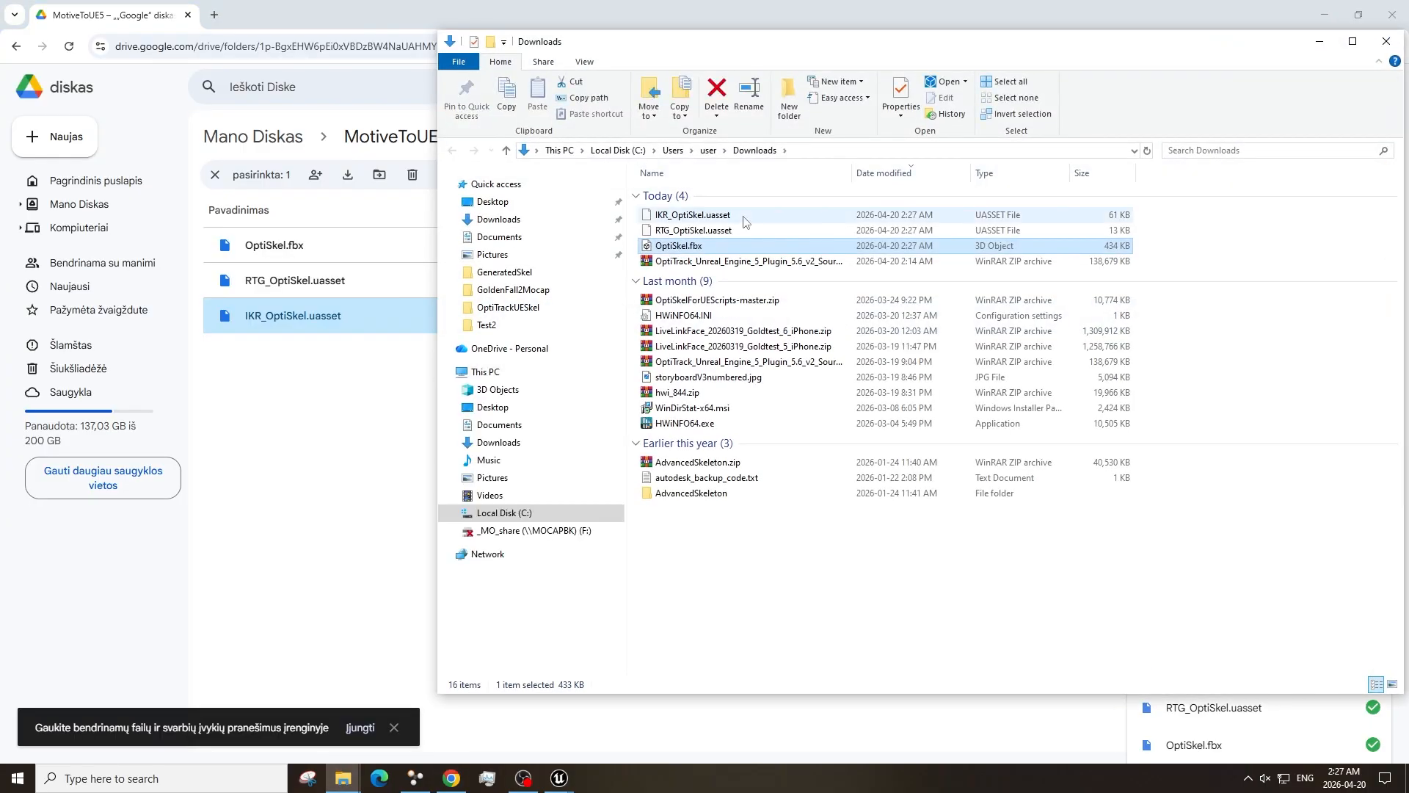
# Copy IKR_OptiSkel.uasset and RTG_OptiSkel.uasset from Downloads into the Optitrack folder at C:\UE5\OptiTrack\Content.
pyautogui.click(733, 216)
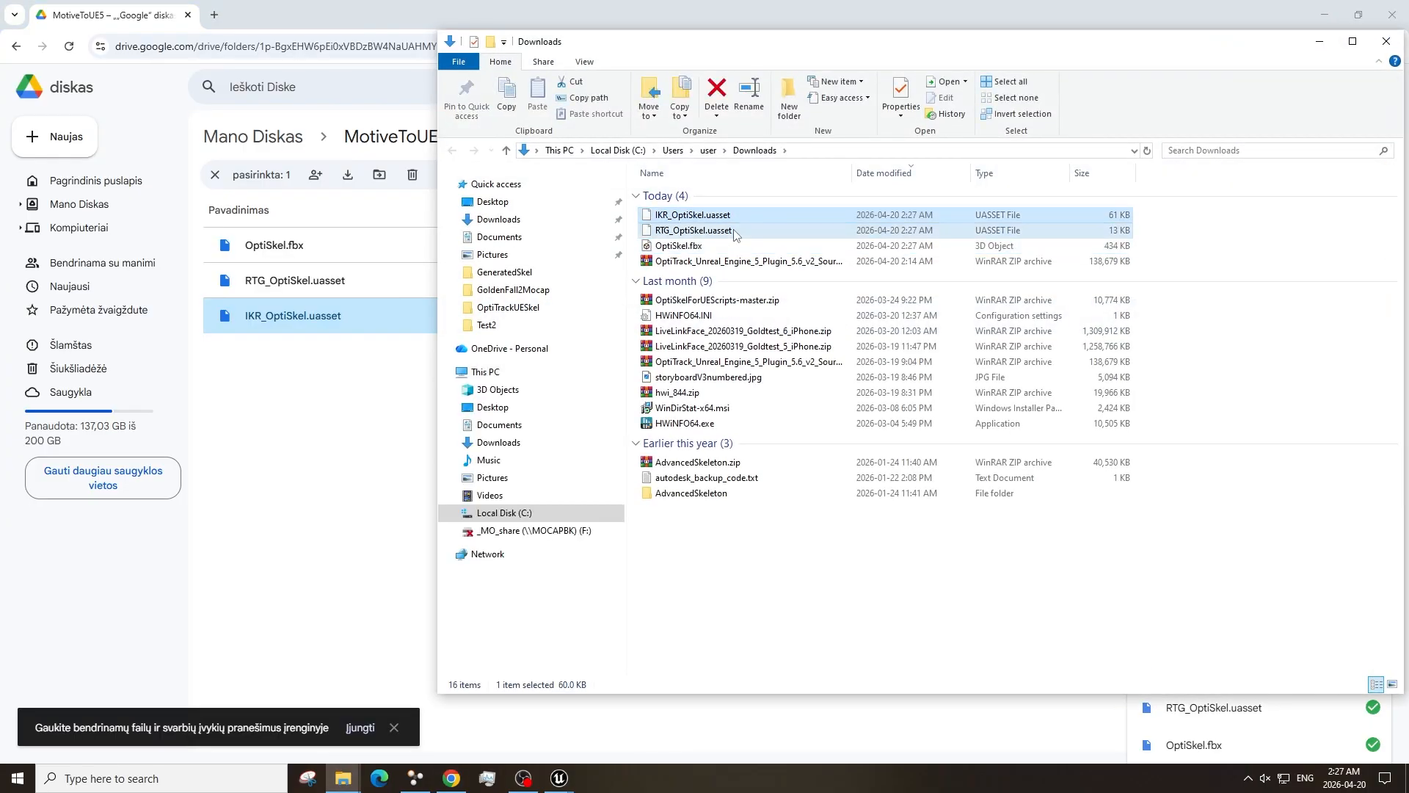
pyautogui.click(514, 372)
pyautogui.doubleClick(714, 306)
pyautogui.doubleClick(698, 386)
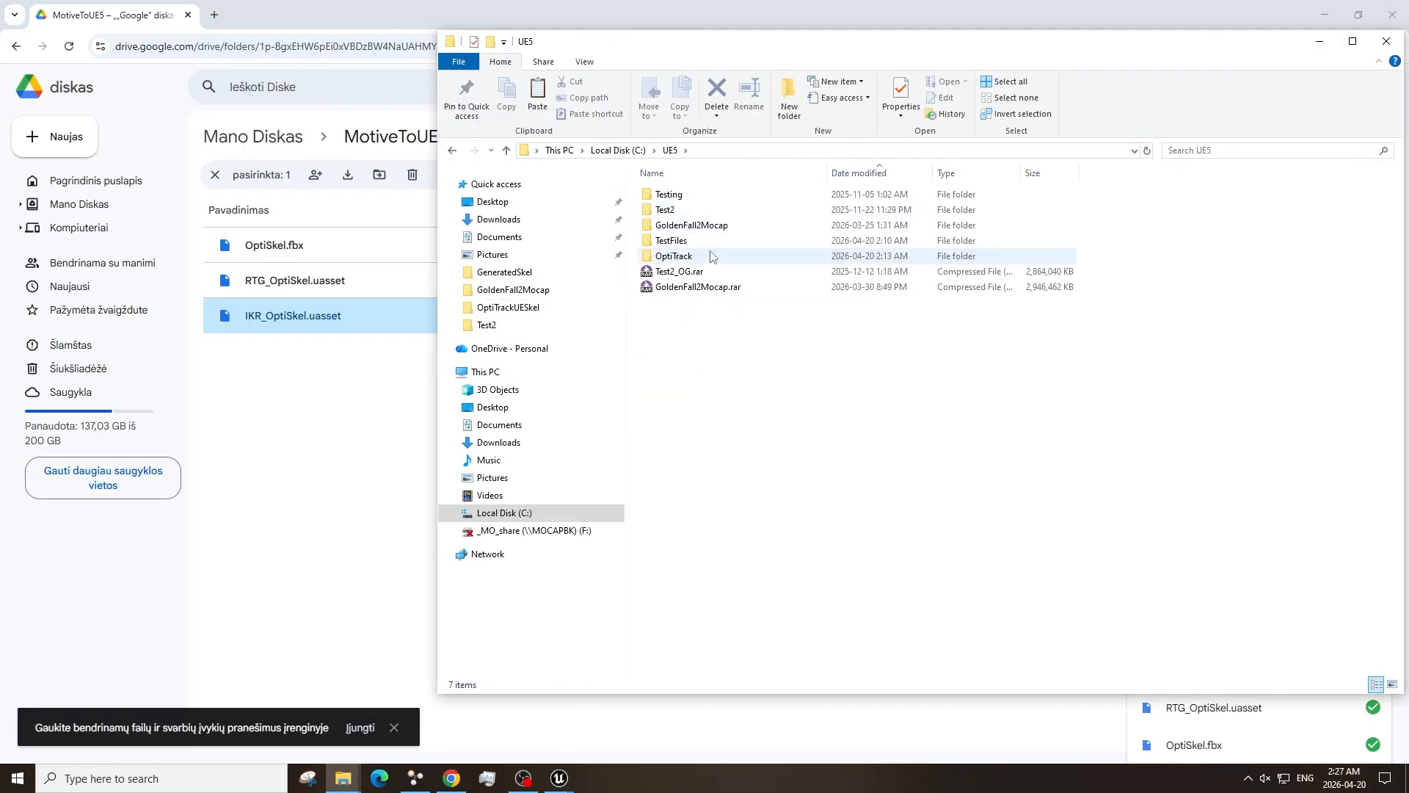
pyautogui.doubleClick(709, 218)
pyautogui.doubleClick(717, 210)
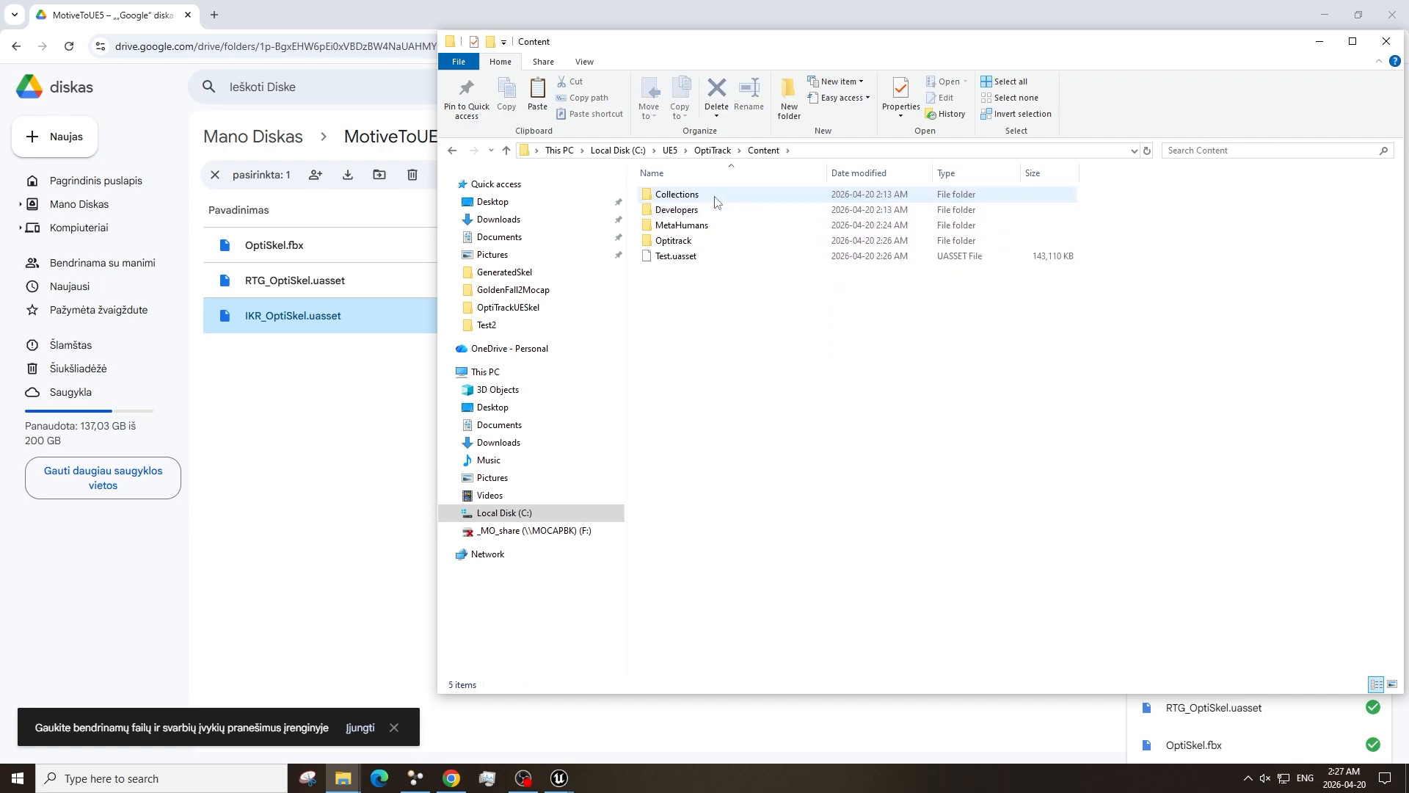
pyautogui.doubleClick(723, 241)
pyautogui.hotkey('ctrl', 'v')
# Switch to the OptiTrack project in Unreal Editor and close the editor.
pyautogui.moveTo(560, 778)
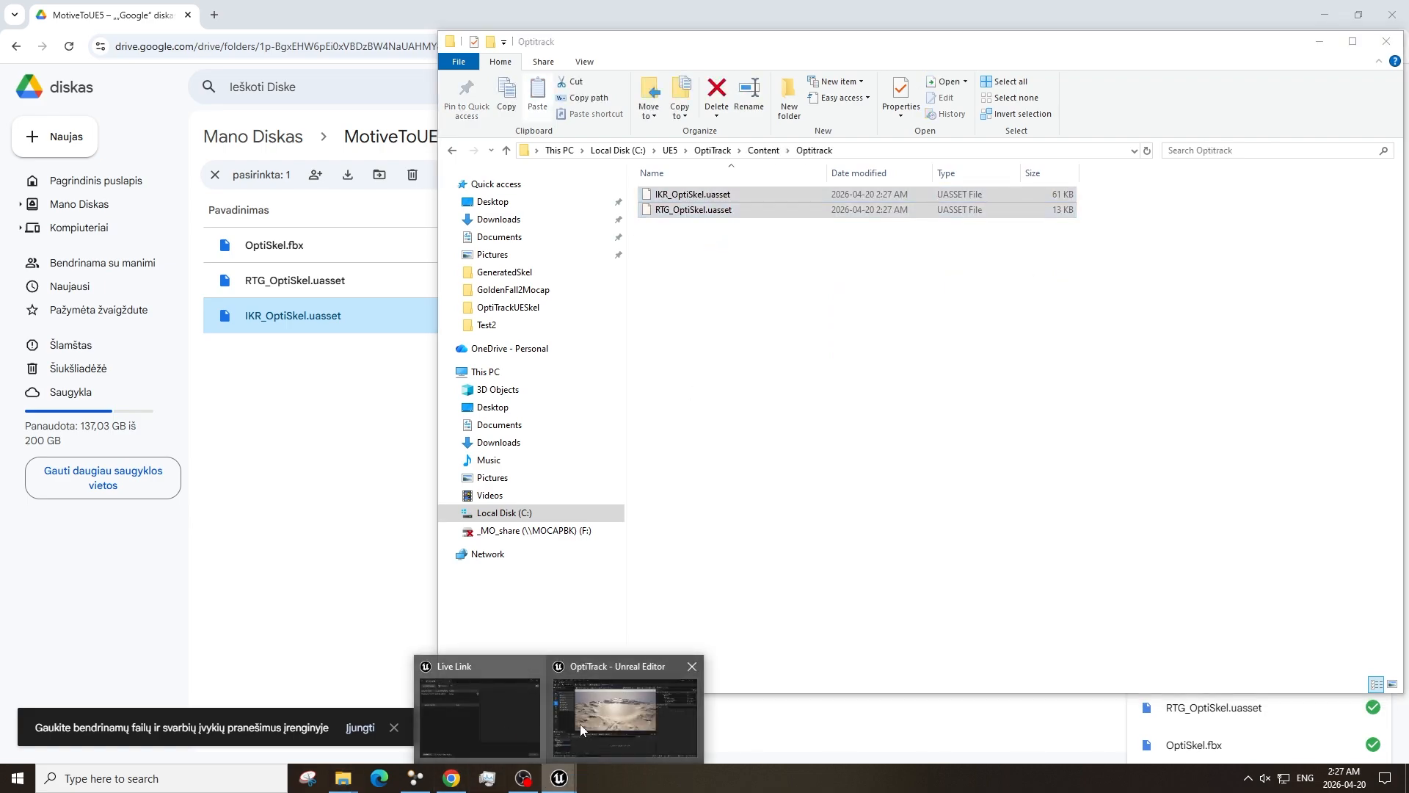
pyautogui.click(580, 724)
pyautogui.click(1394, 9)
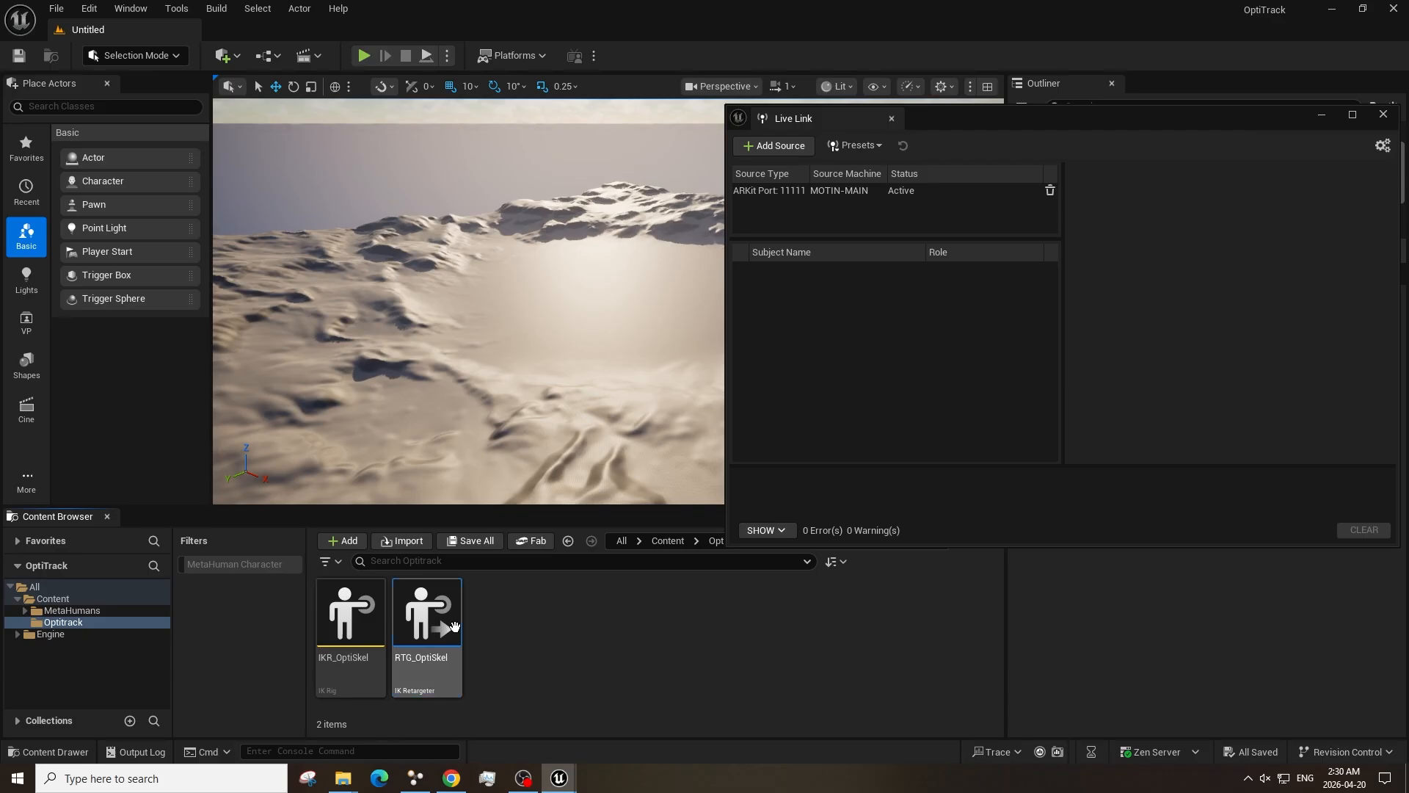
# Check the IKR_OptiSkel and RTG_OptiSkel assets and start importing OptiSkel.fbx from Downloads into the Optitrack content folder.
pyautogui.click(427, 617)
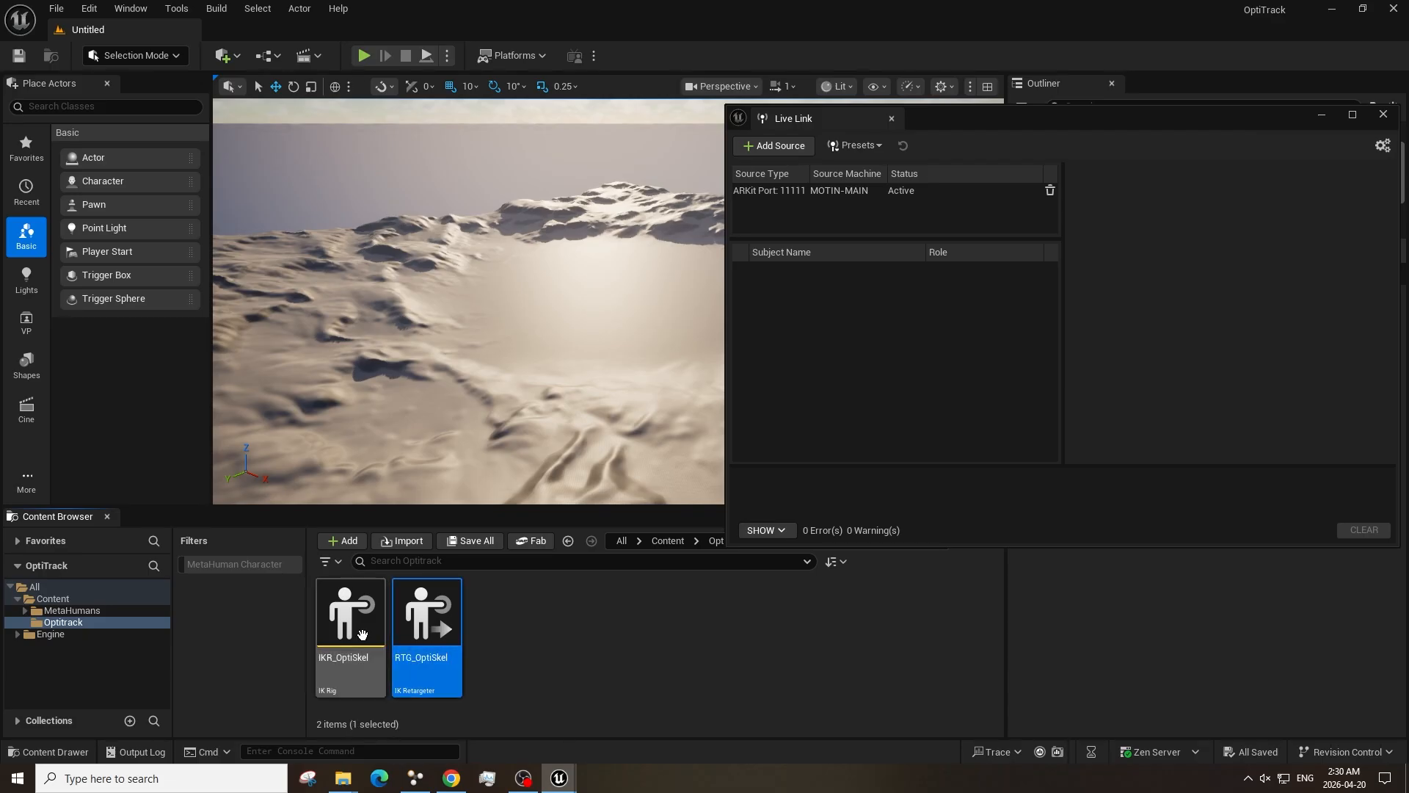
pyautogui.click(350, 617)
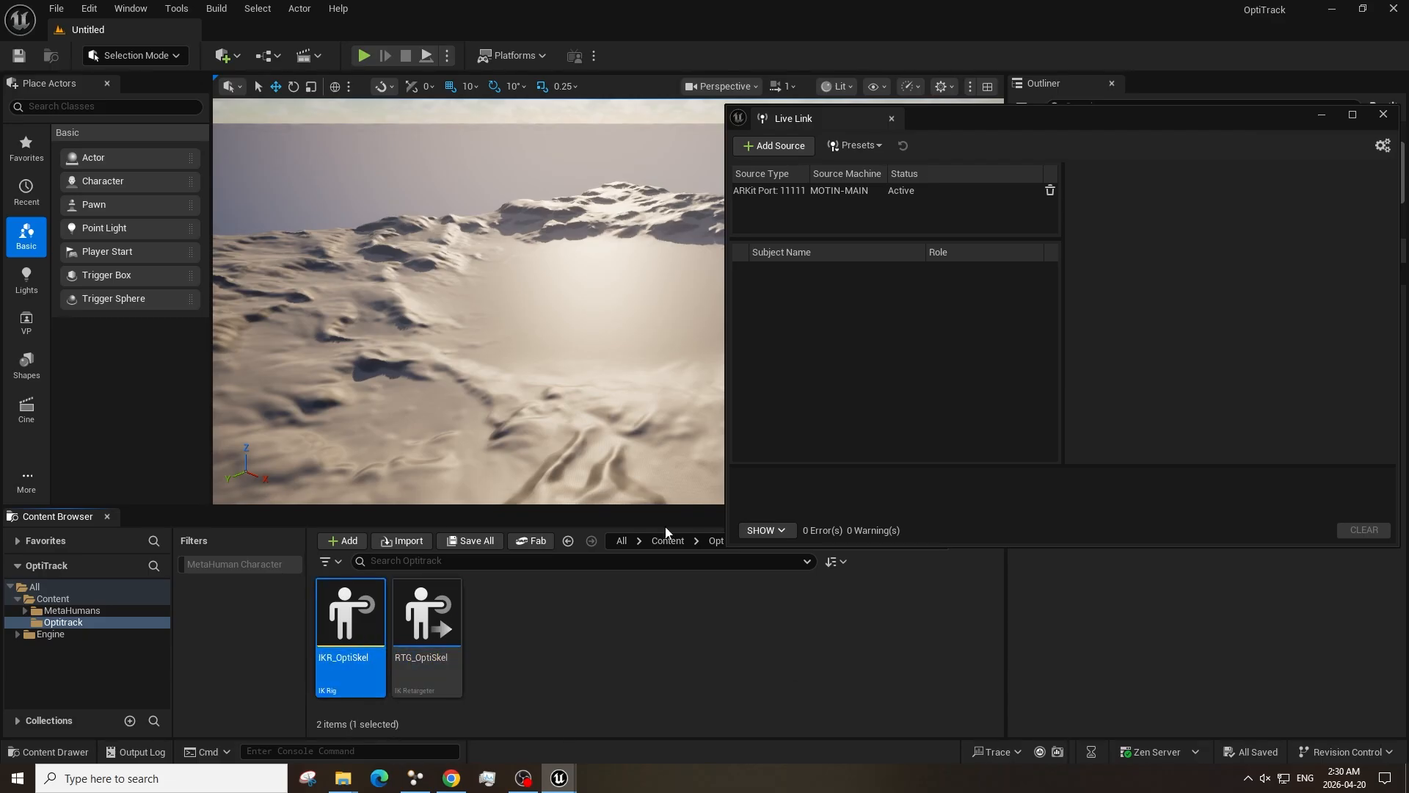
pyautogui.click(487, 612)
pyautogui.click(409, 541)
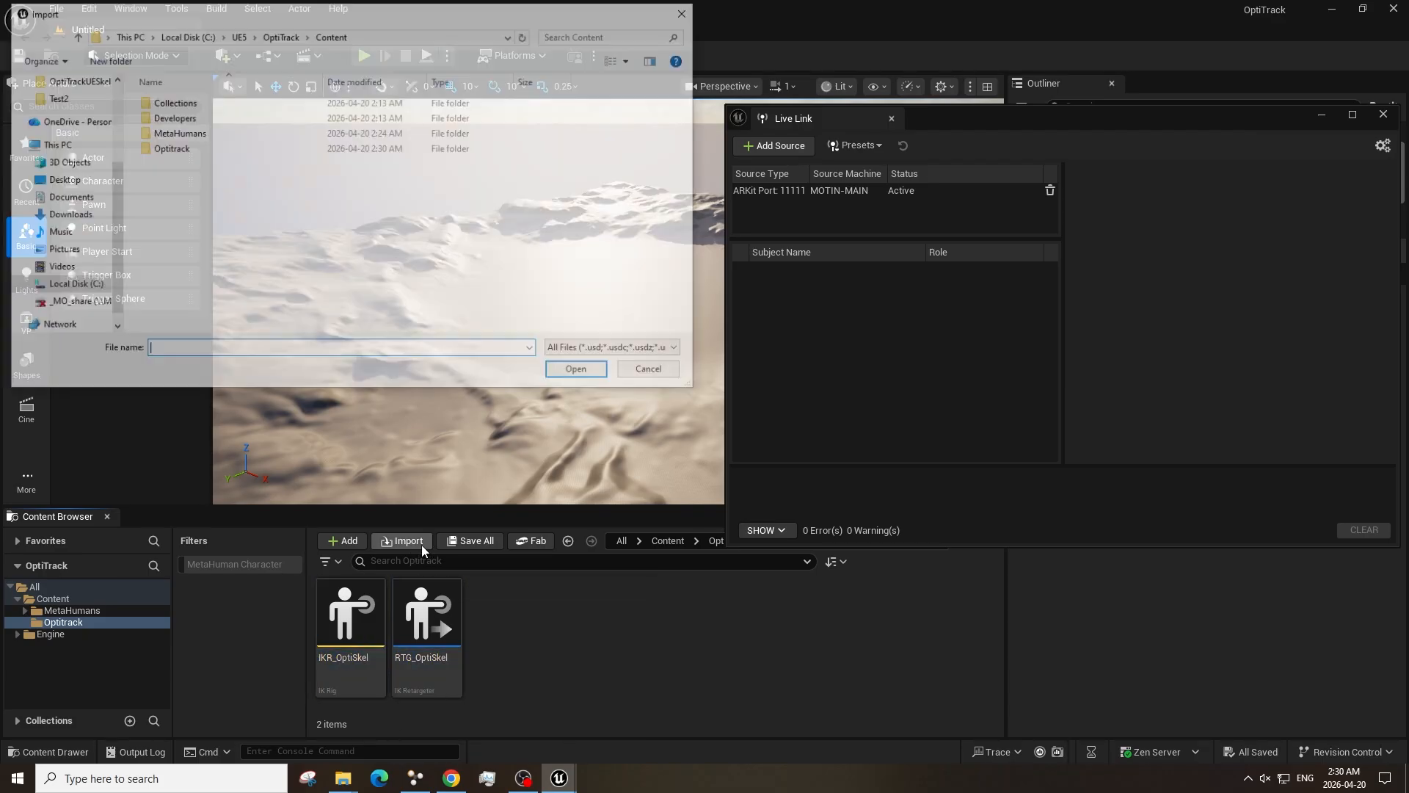
pyautogui.doubleClick(184, 116)
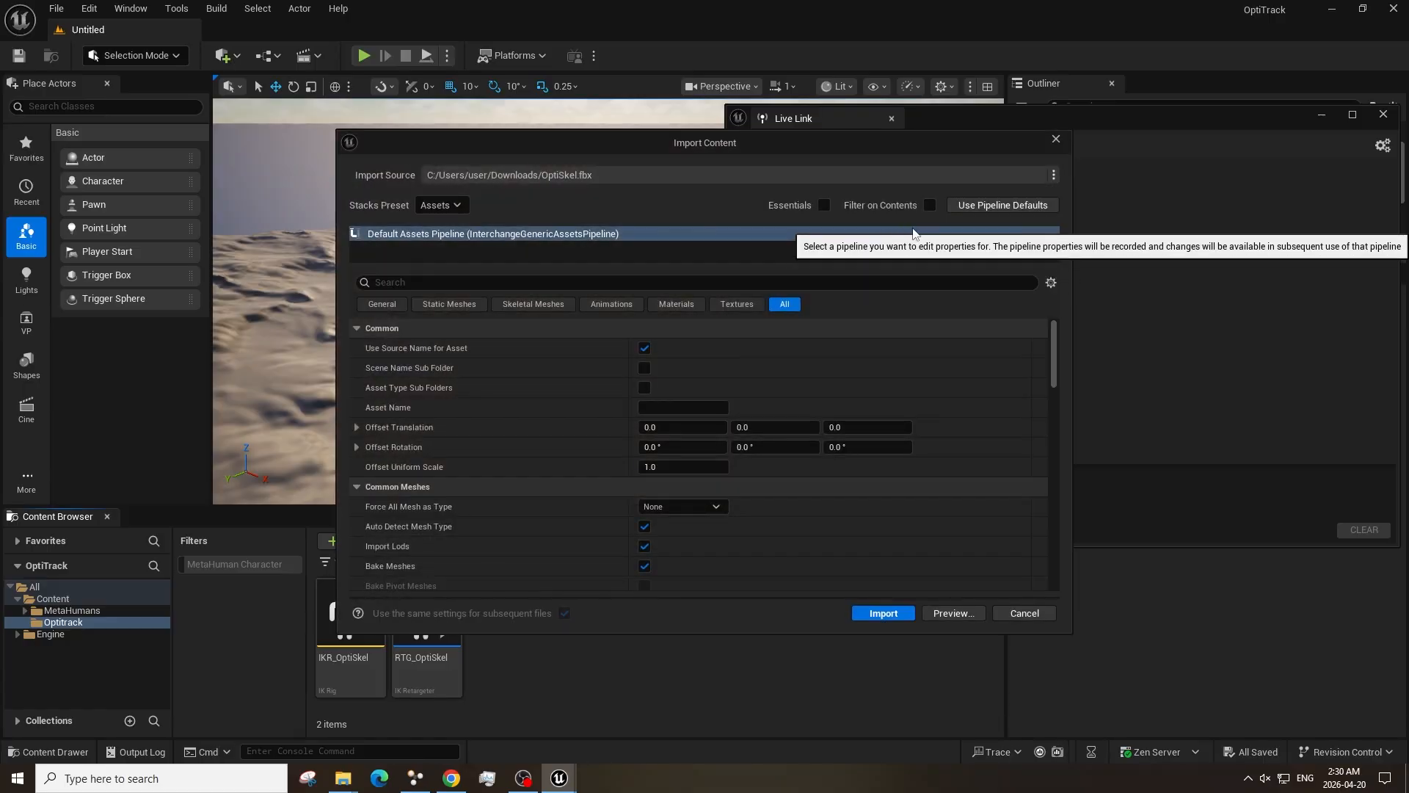
# Enable Force Front XAxis in the FBX translator settings for the OptiSkel.fbx import.
pyautogui.click(1055, 175)
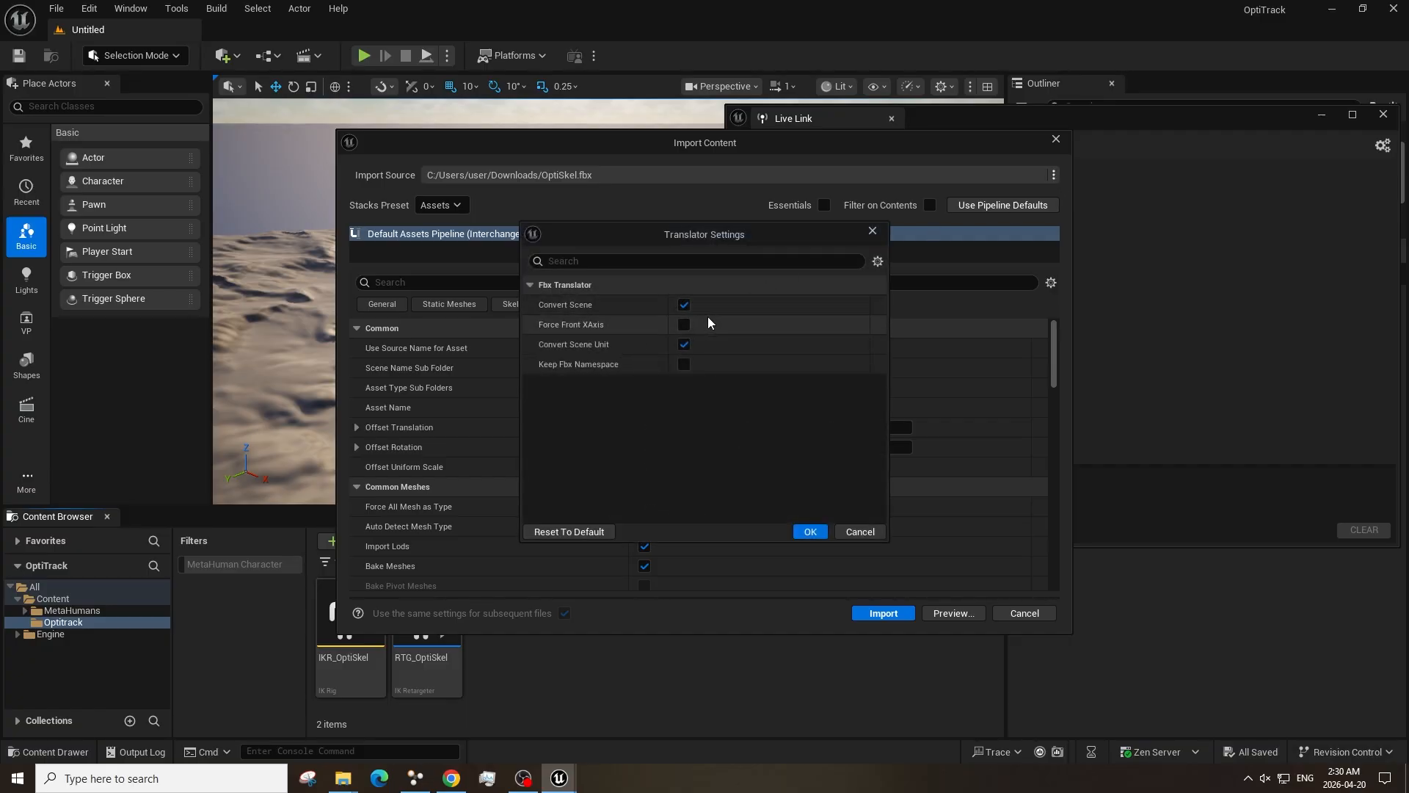
pyautogui.click(685, 323)
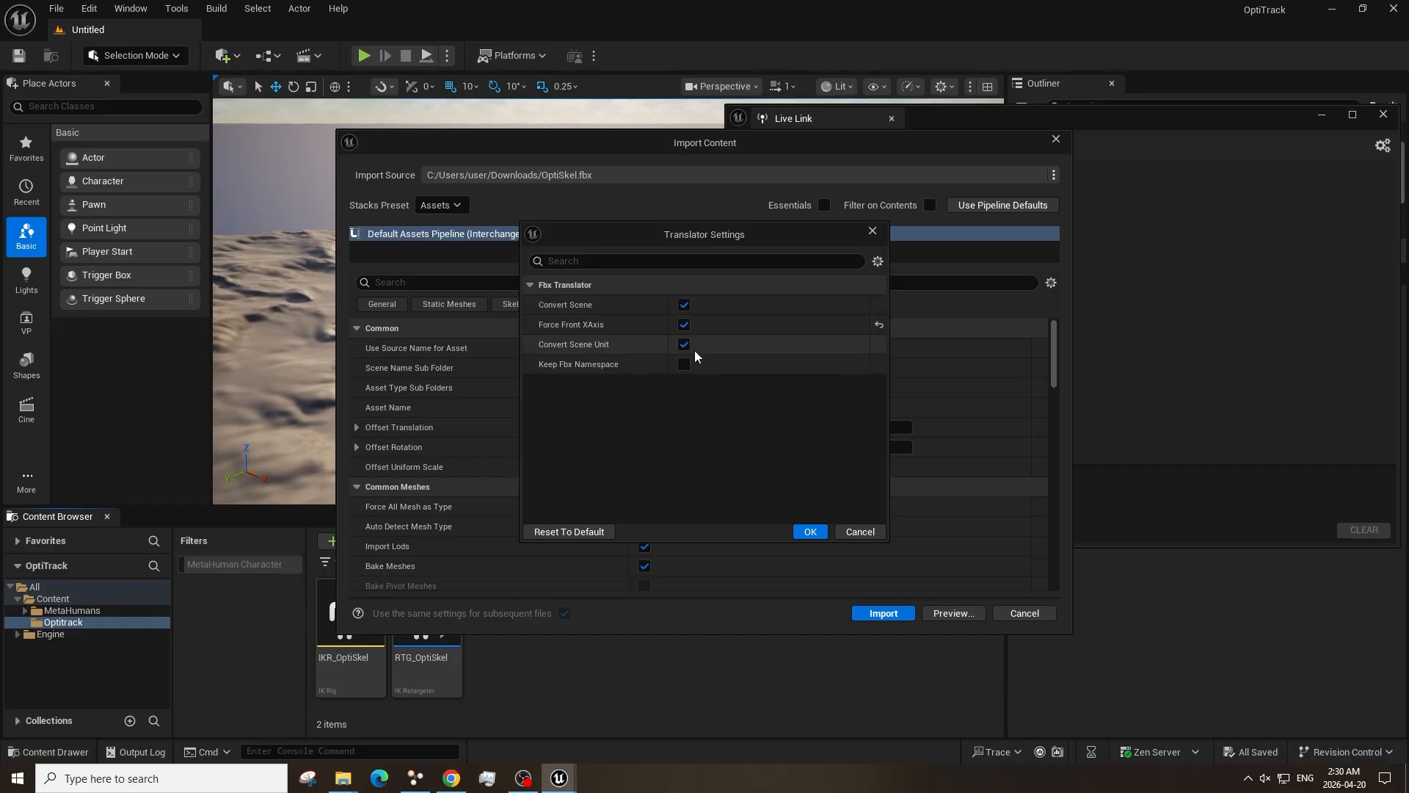
pyautogui.click(808, 532)
# Turn off importing animations, materials and textures, keep skeletal meshes enabled, and import OptiSkel.fbx.
pyautogui.scroll(-5, 734, 455)
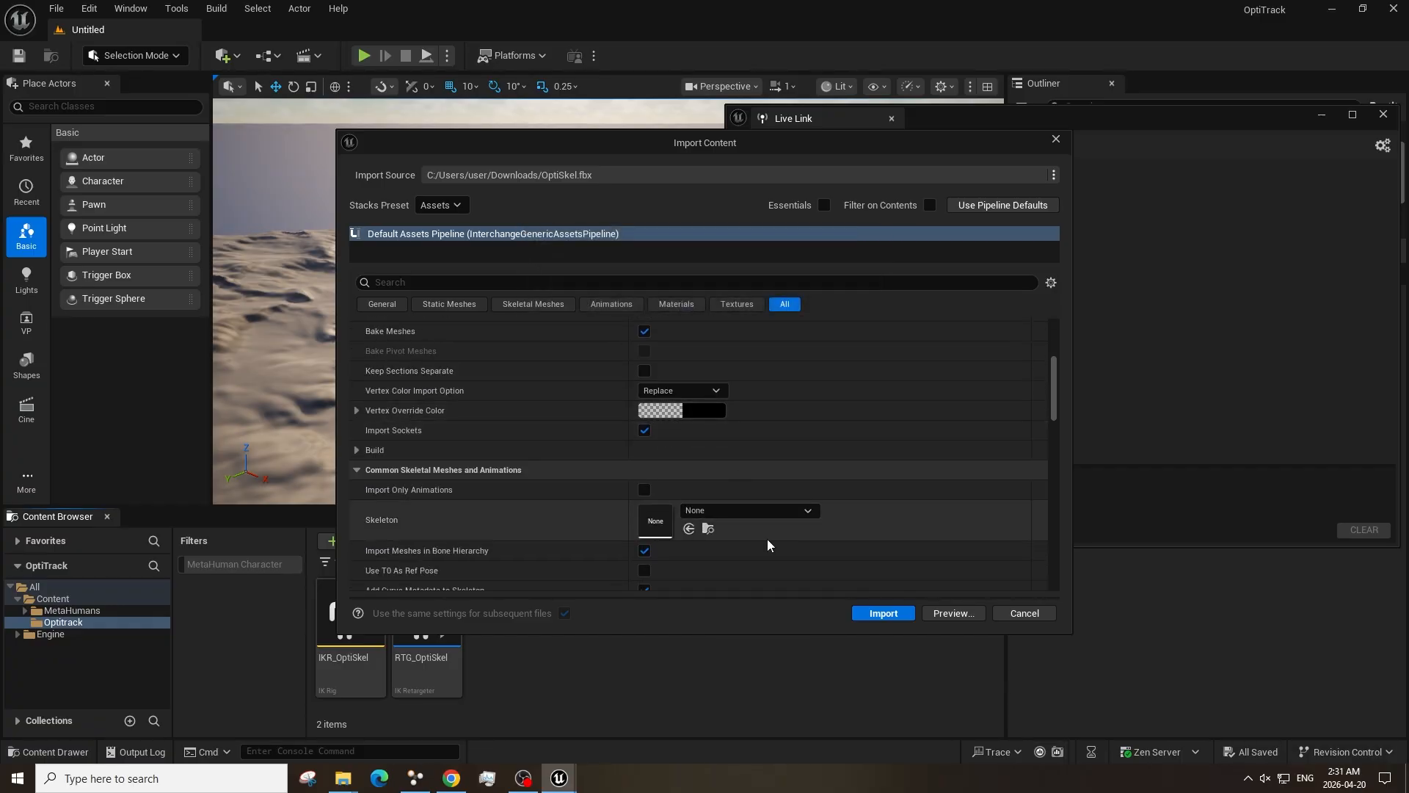
pyautogui.scroll(-7, 768, 539)
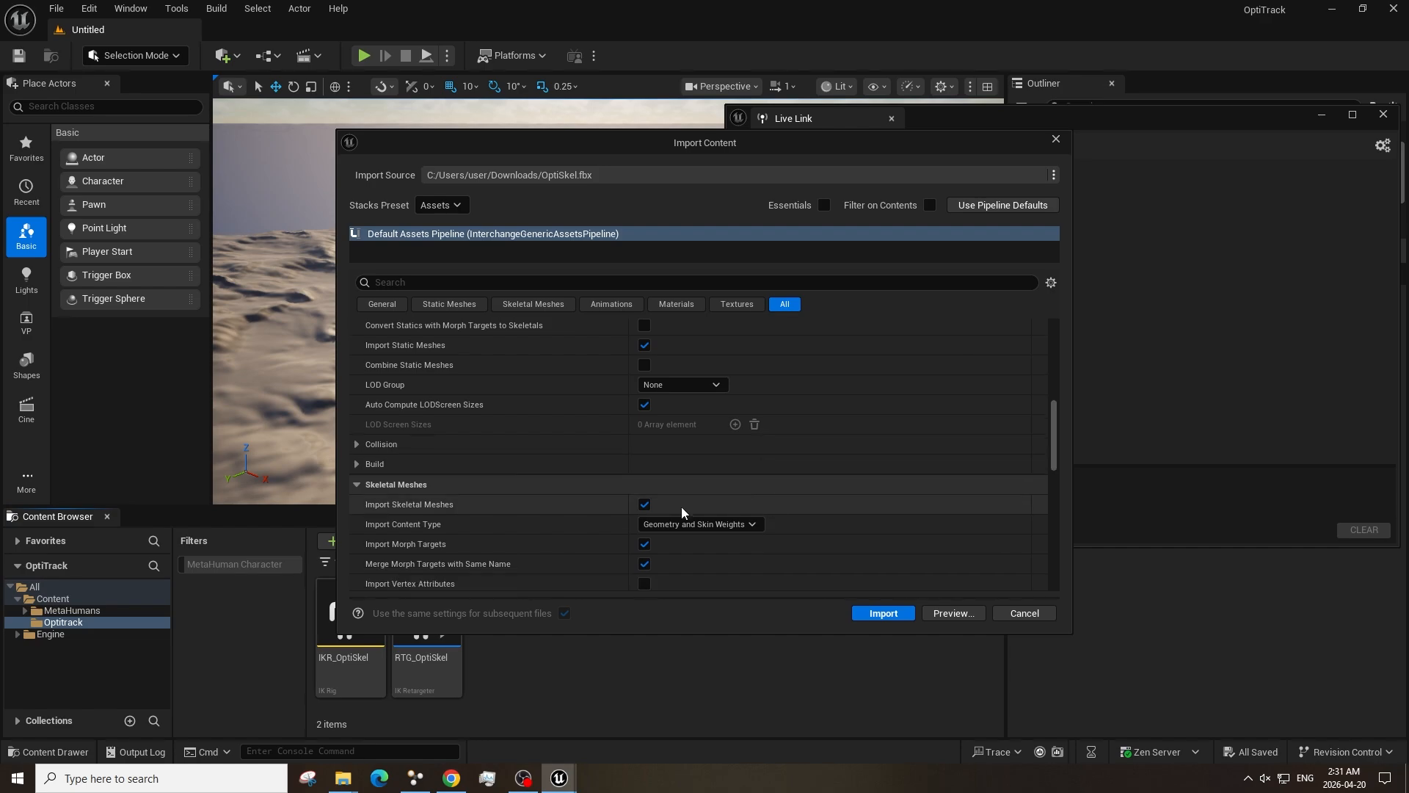
pyautogui.scroll(-3, 660, 513)
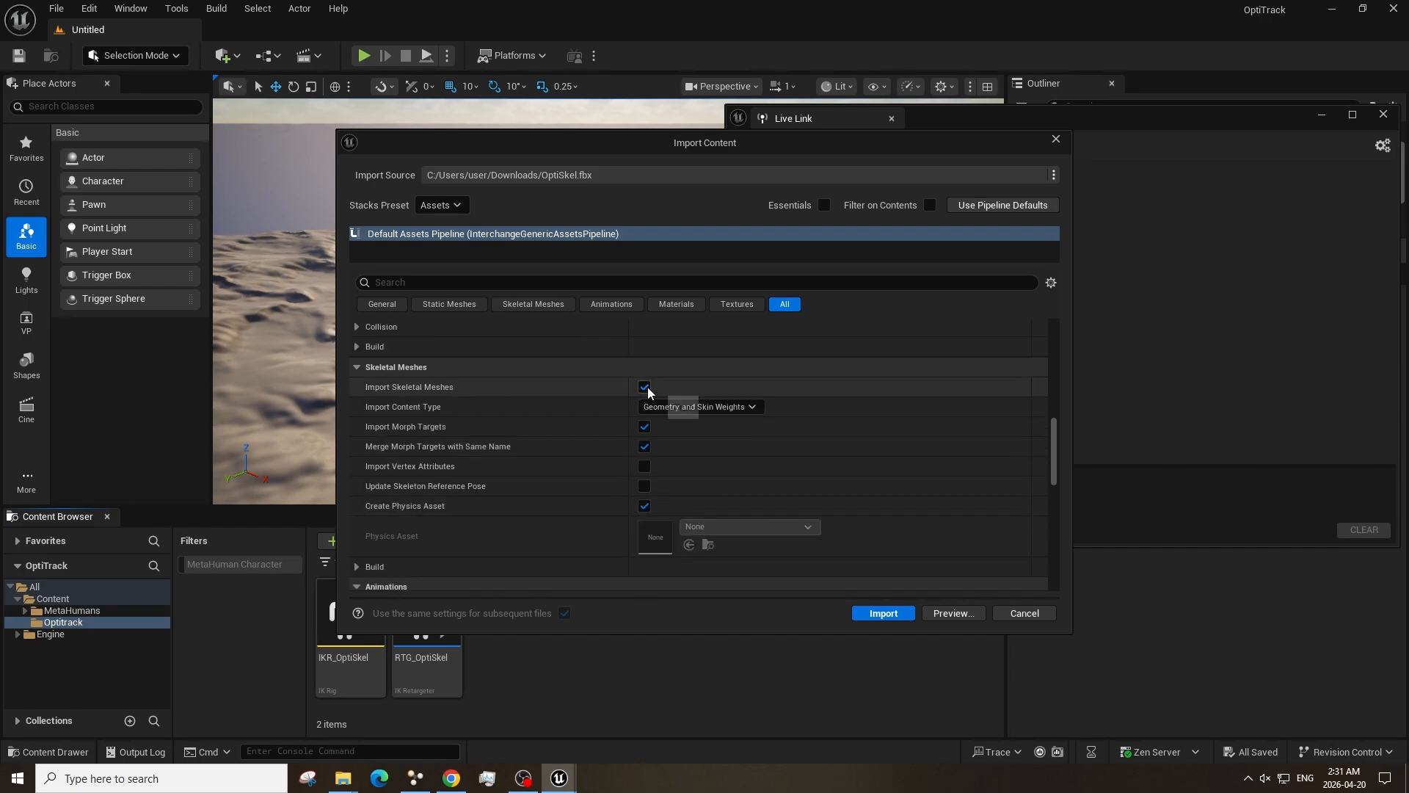
pyautogui.scroll(-4, 661, 434)
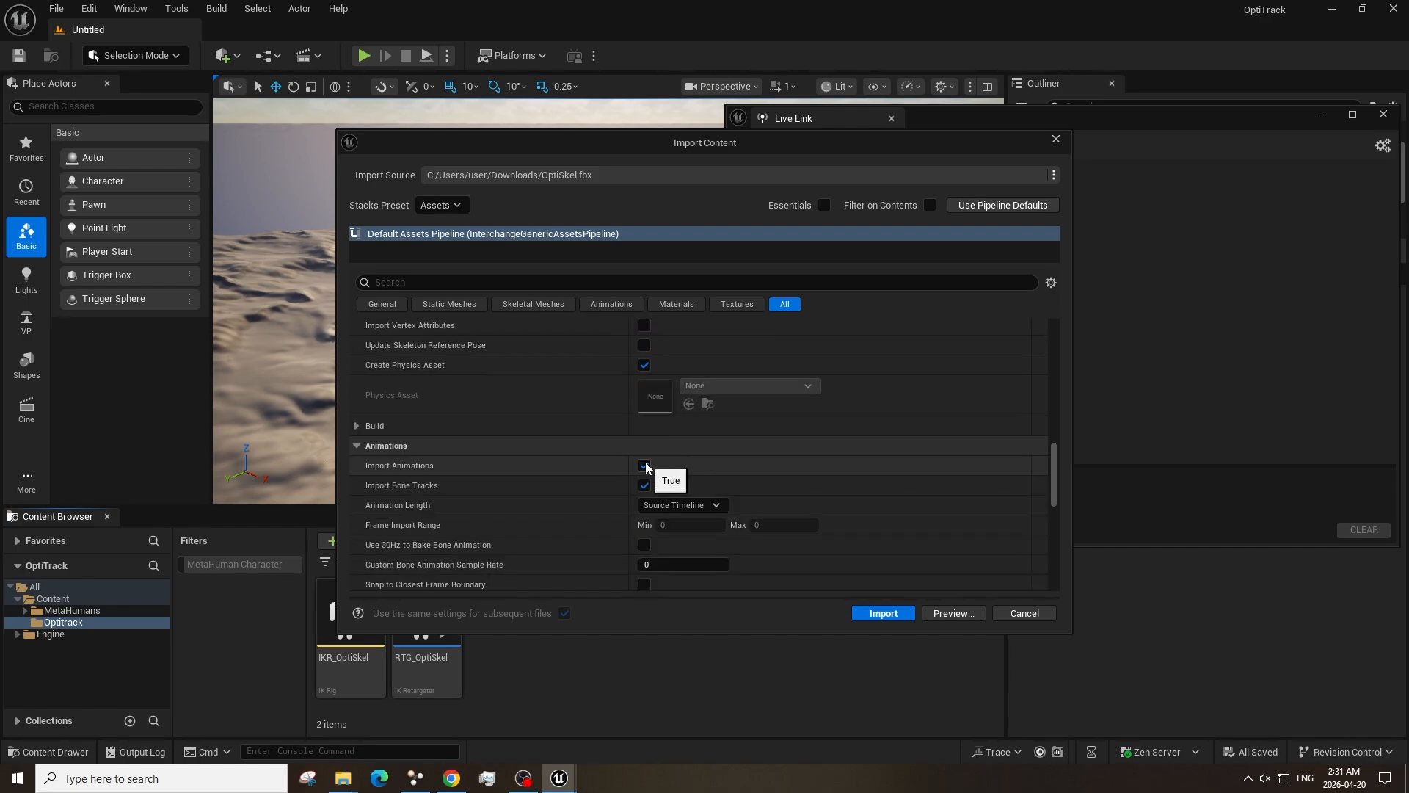
pyautogui.click(646, 465)
pyautogui.scroll(-4, 649, 481)
pyautogui.scroll(-1, 649, 481)
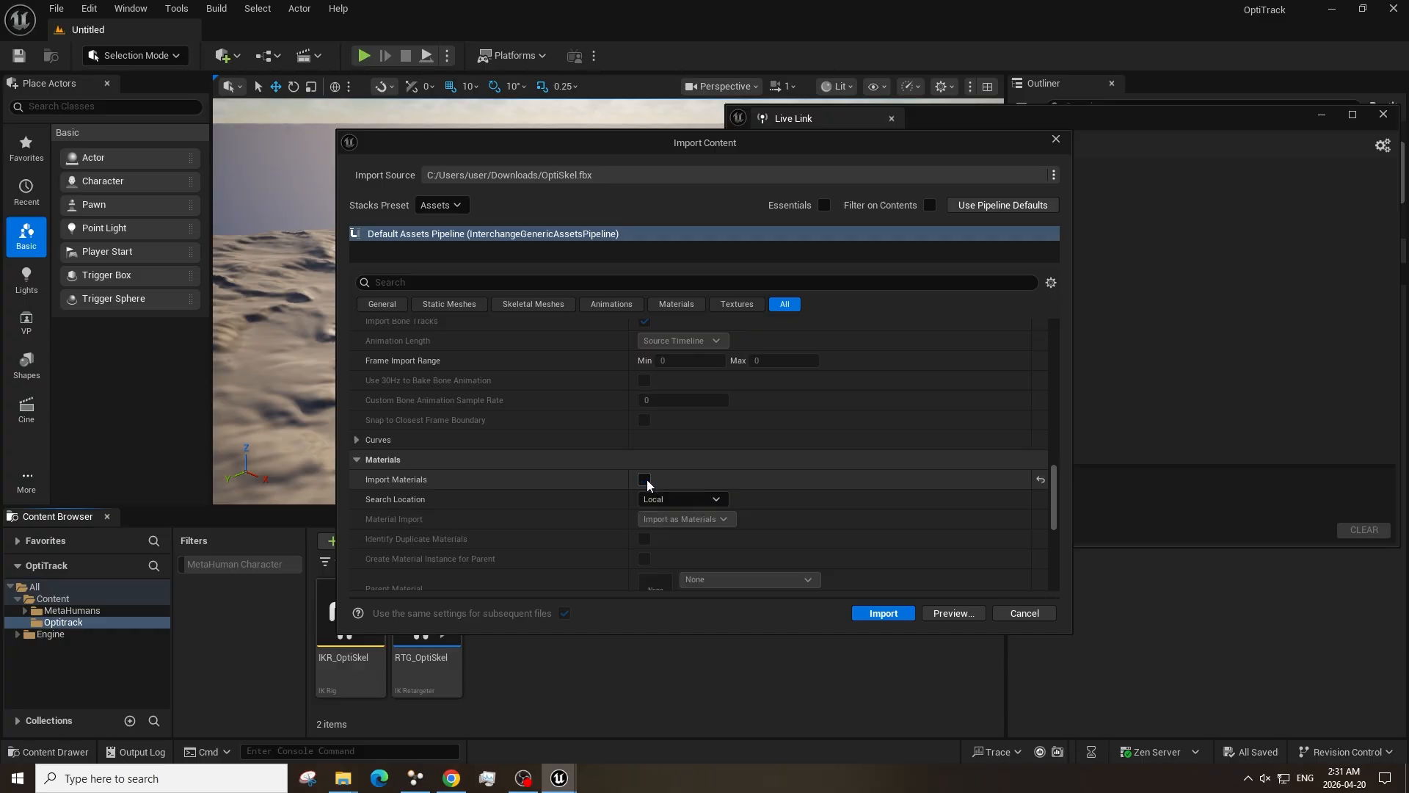
pyautogui.scroll(-5, 646, 479)
pyautogui.click(644, 495)
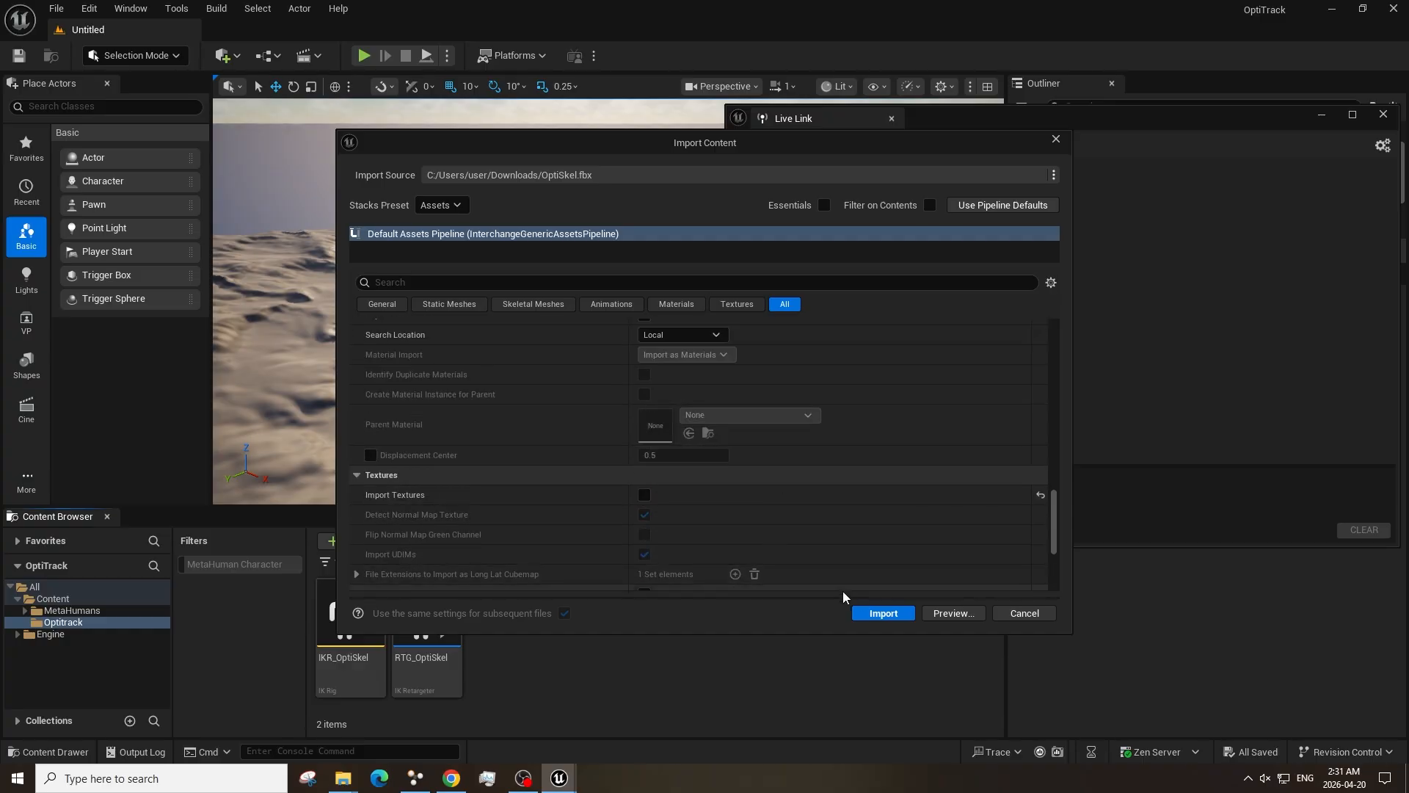
pyautogui.click(881, 614)
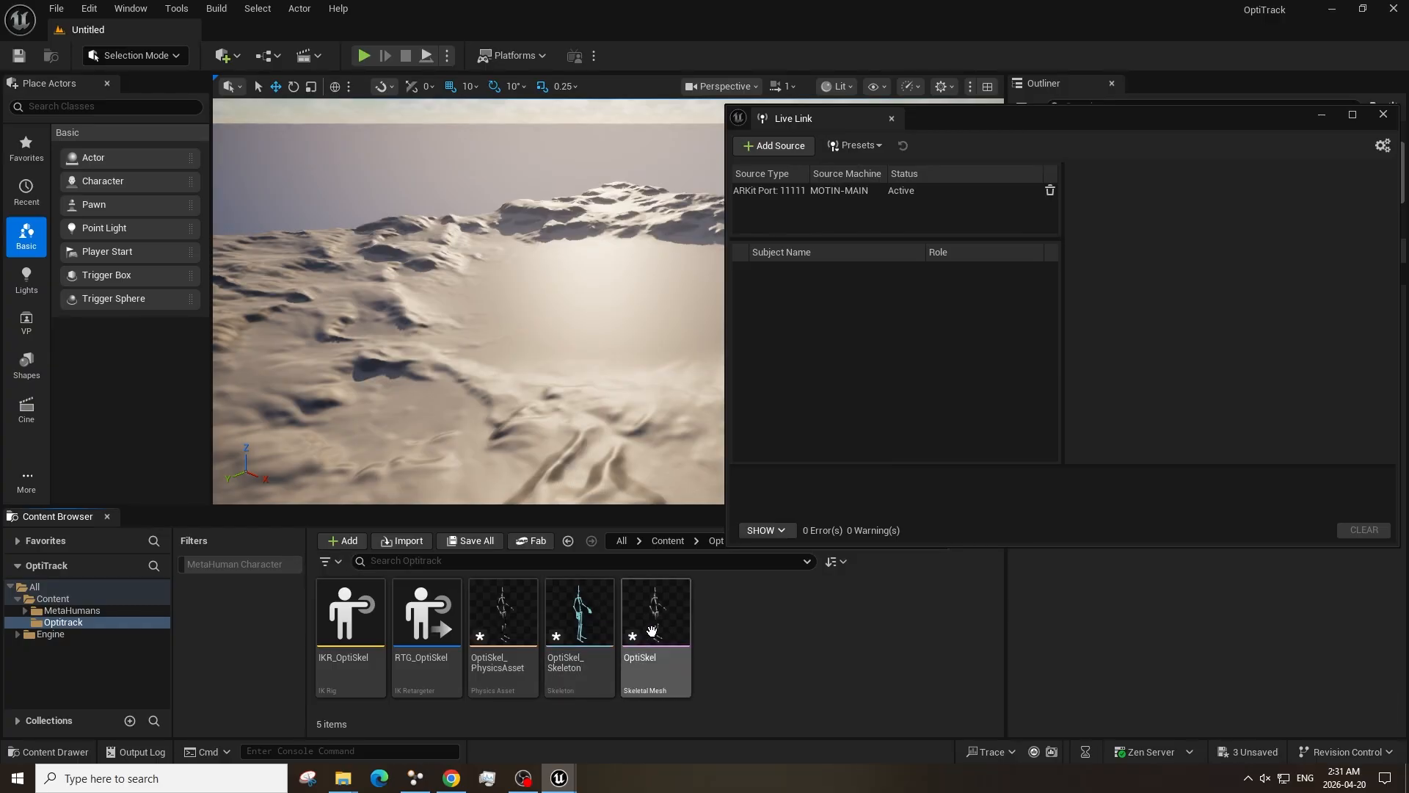
# Open the IKR_OptiSkel rig and assign the OptiSkel skeletal mesh as its preview skeletal mesh.
pyautogui.moveTo(659, 631)
pyautogui.moveTo(353, 618)
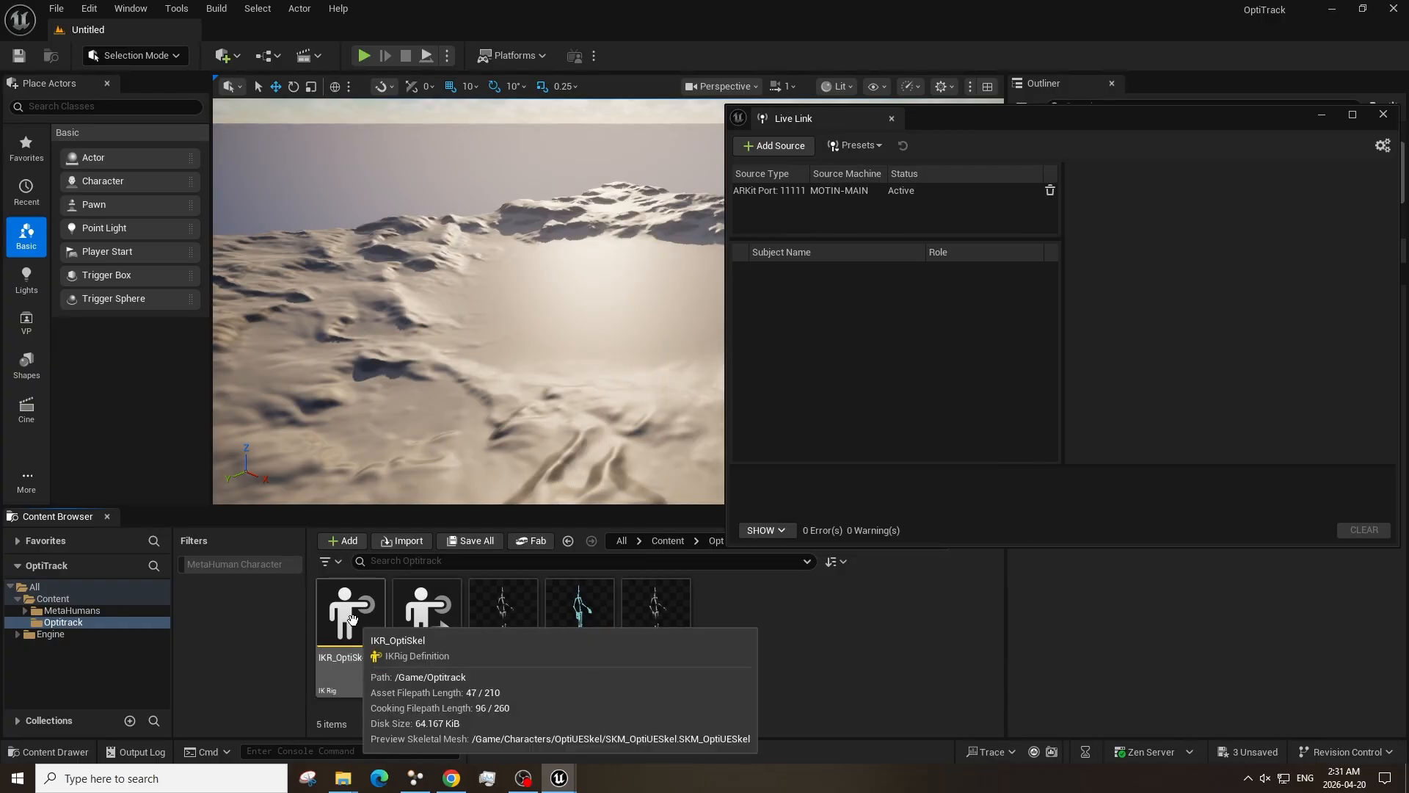
pyautogui.moveTo(435, 614)
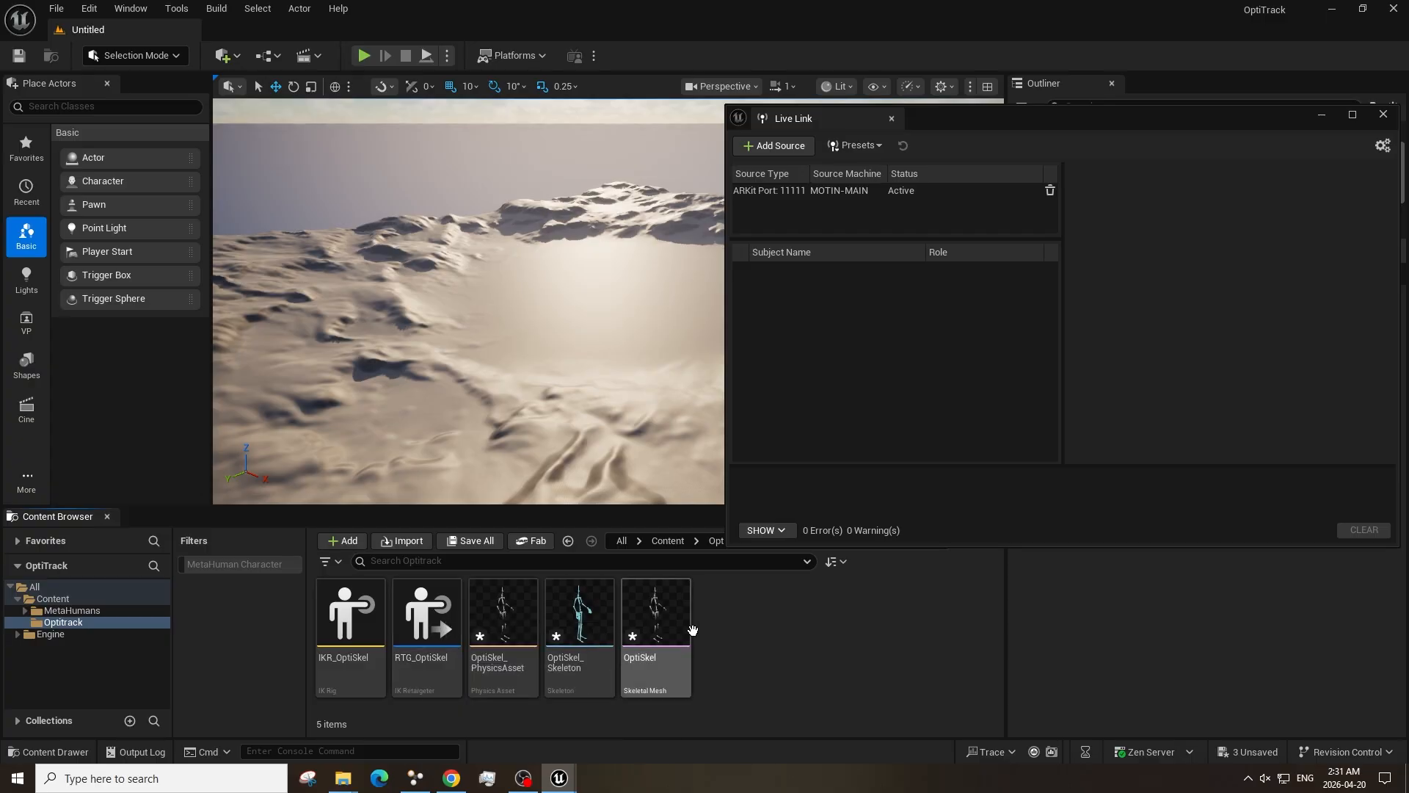
pyautogui.doubleClick(382, 614)
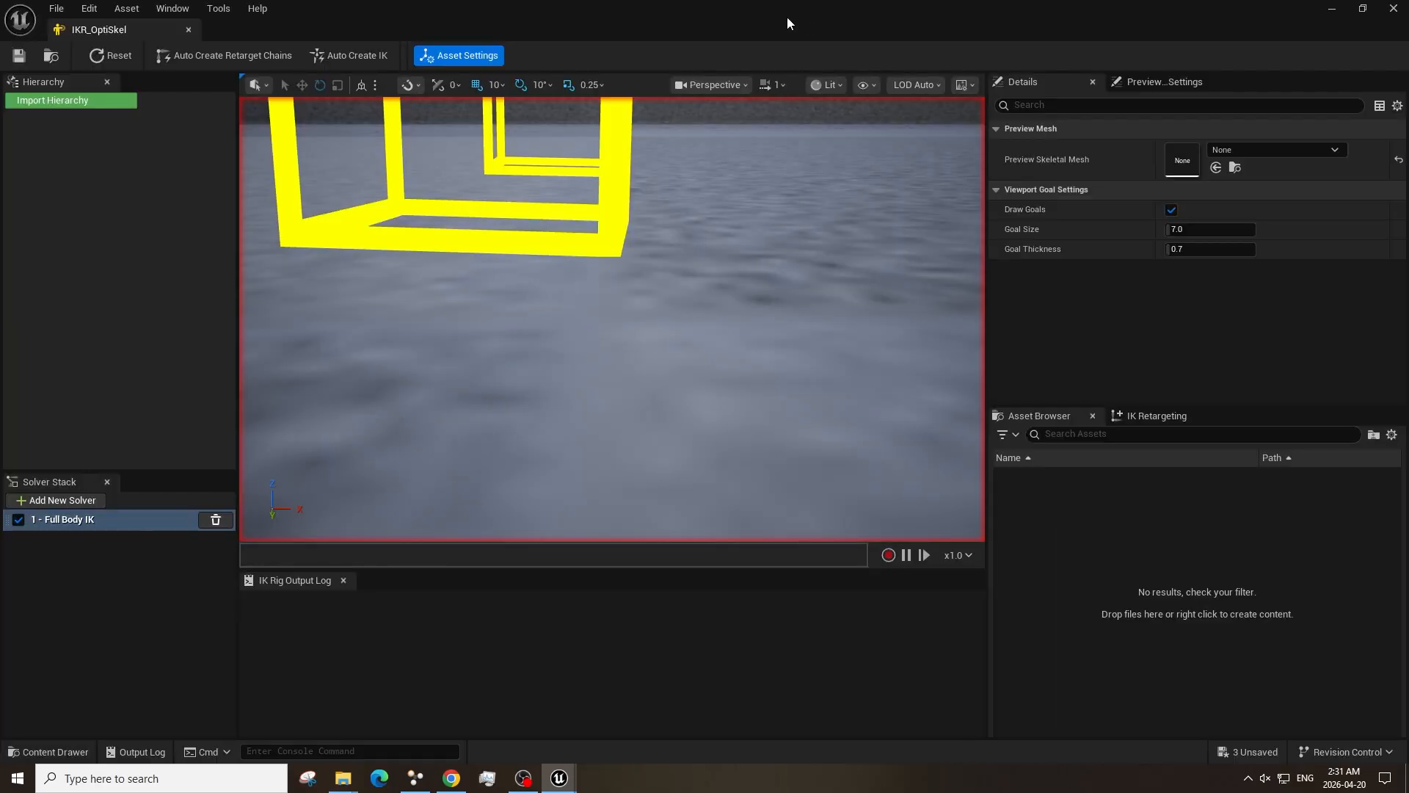
pyautogui.moveTo(787, 16); pyautogui.dragTo(959, 37)
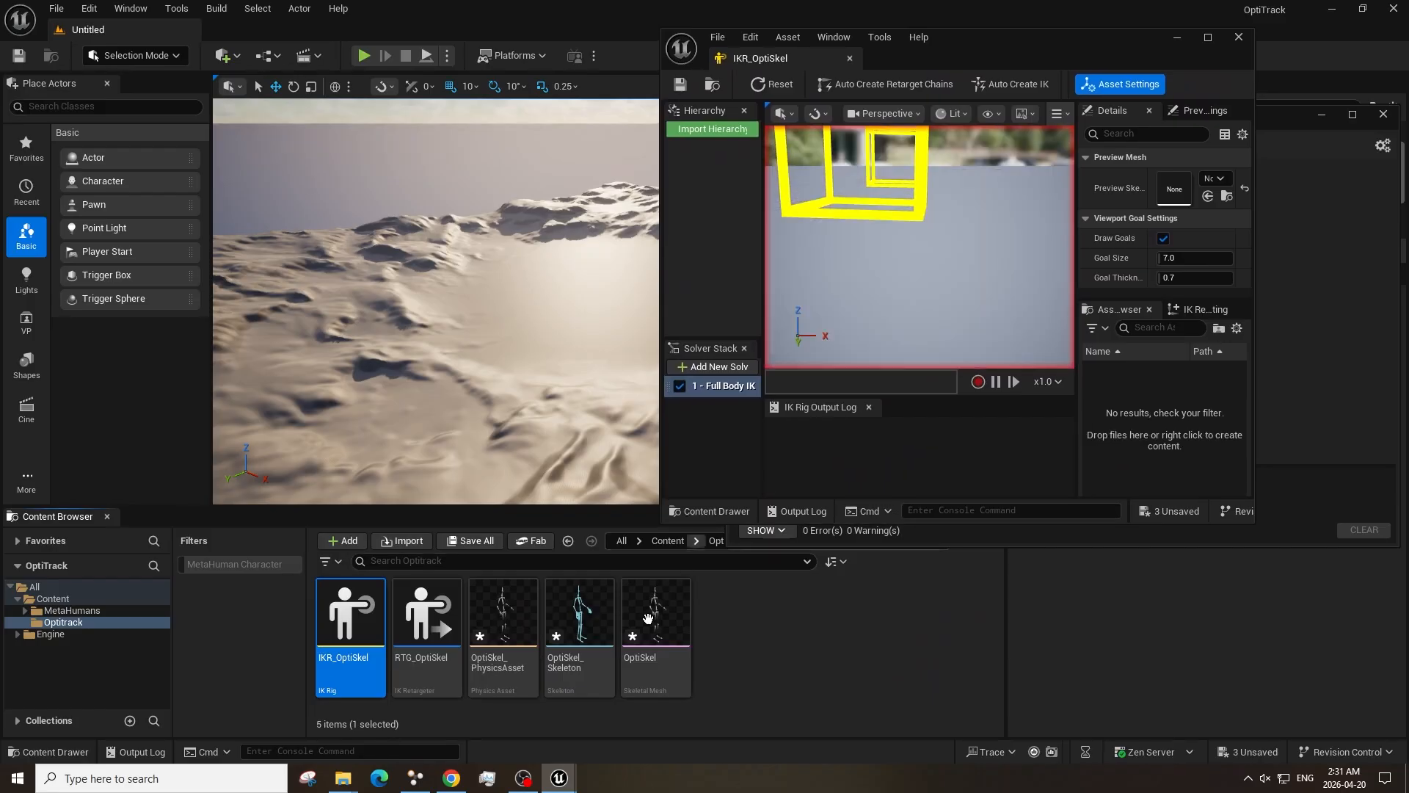
pyautogui.moveTo(655, 614); pyautogui.dragTo(1146, 188)
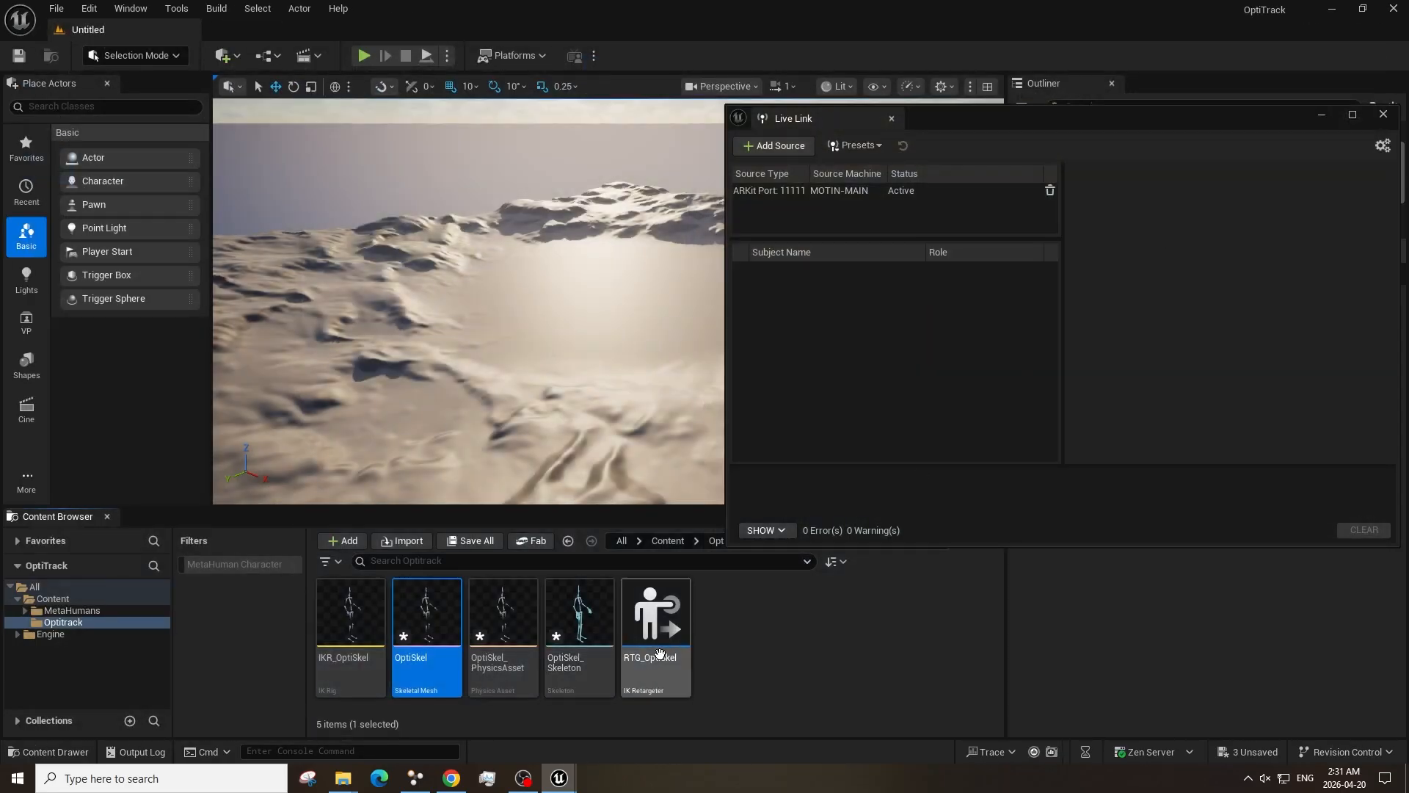
# Open the RTG_OptiSkel retargeter and set its source IK Rig to IKR_OptiSkel and default target IK Rig to IK_MH_IKRig.
pyautogui.doubleClick(660, 653)
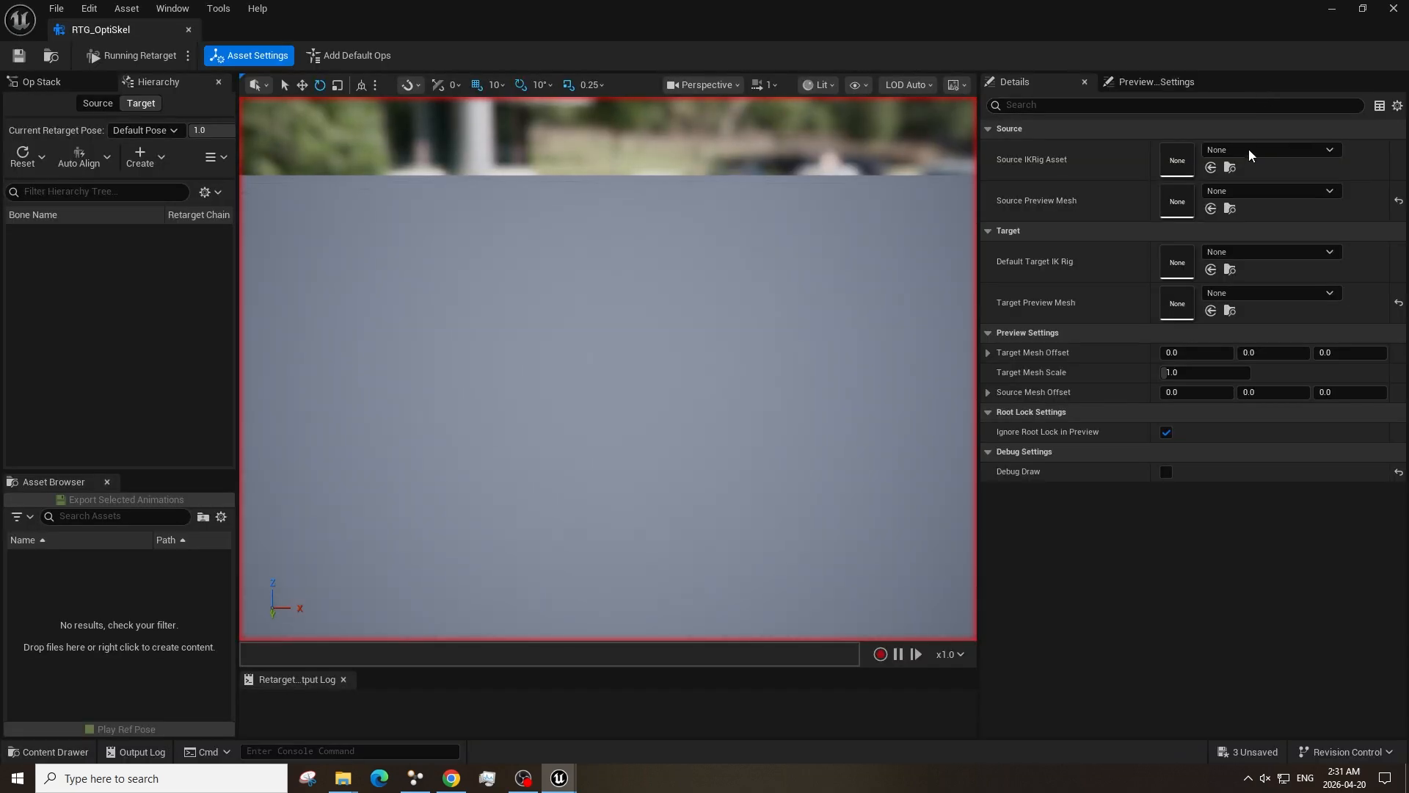
pyautogui.click(1248, 152)
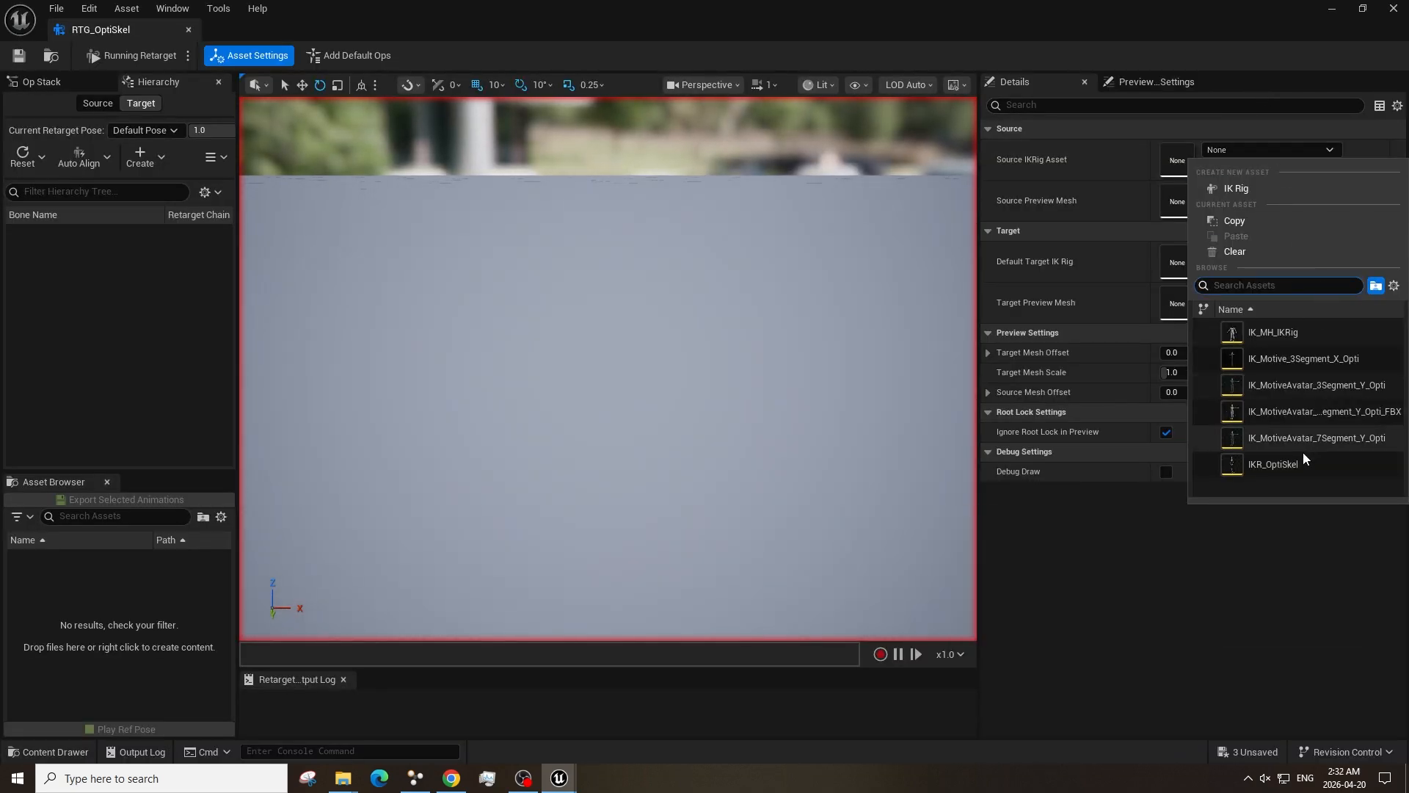
pyautogui.click(1284, 465)
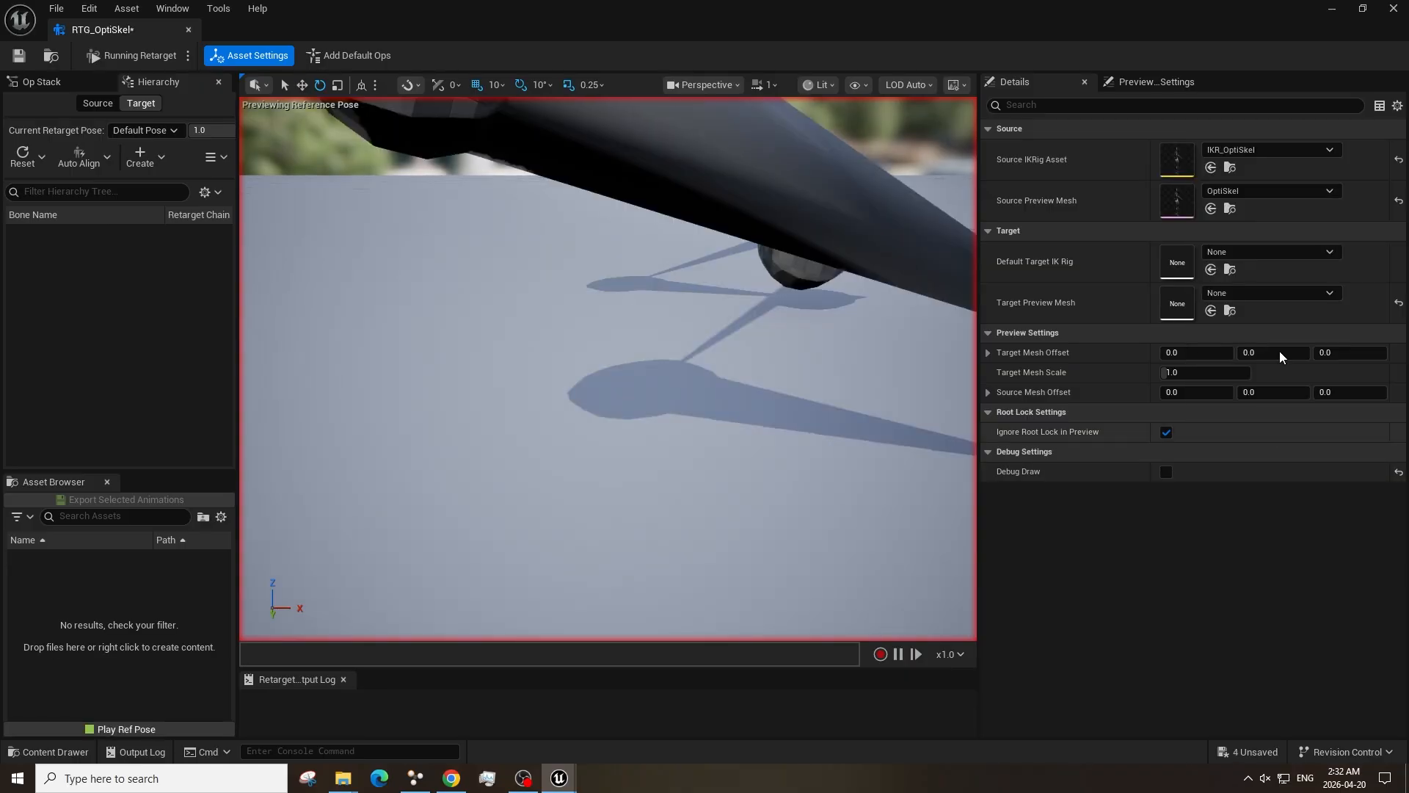
pyautogui.click(1270, 252)
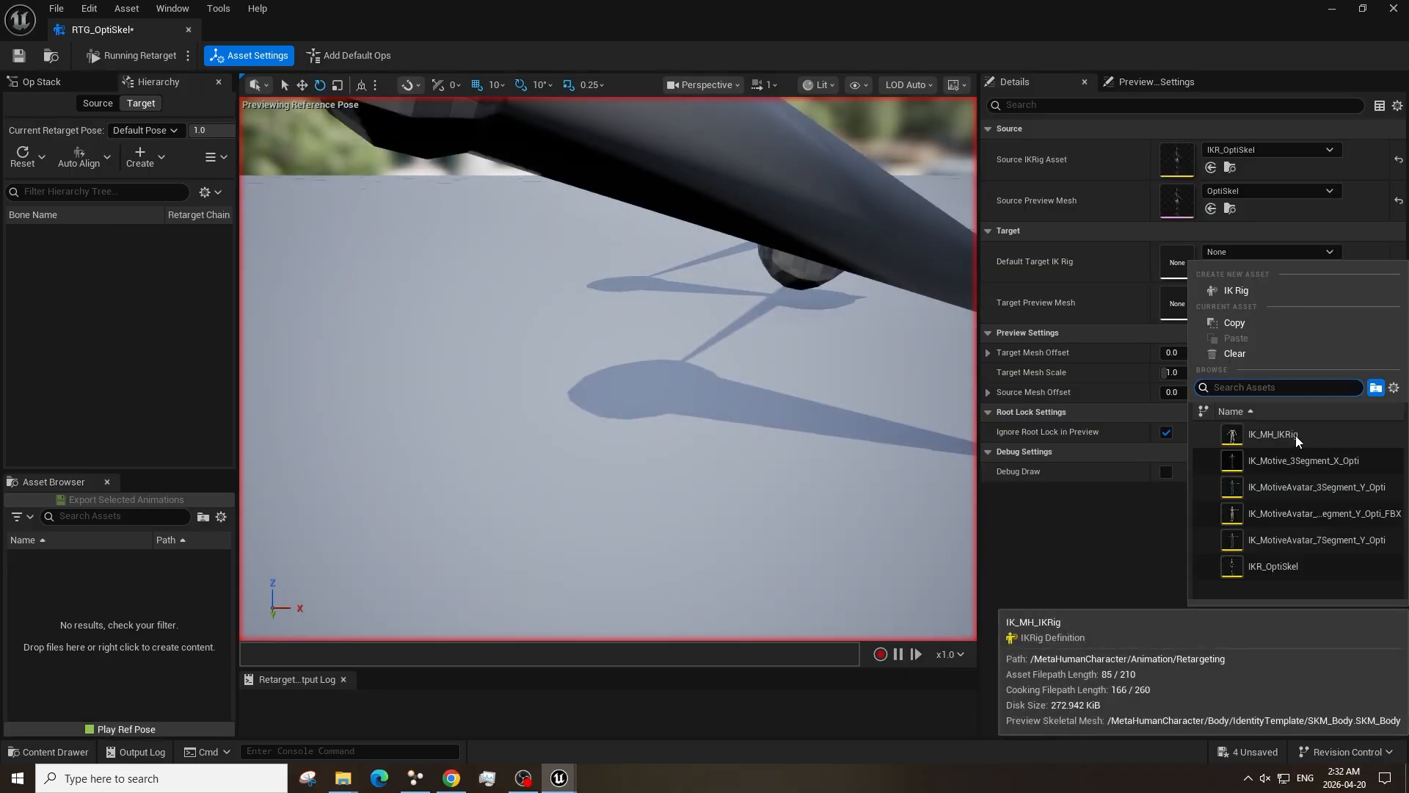
pyautogui.click(1274, 434)
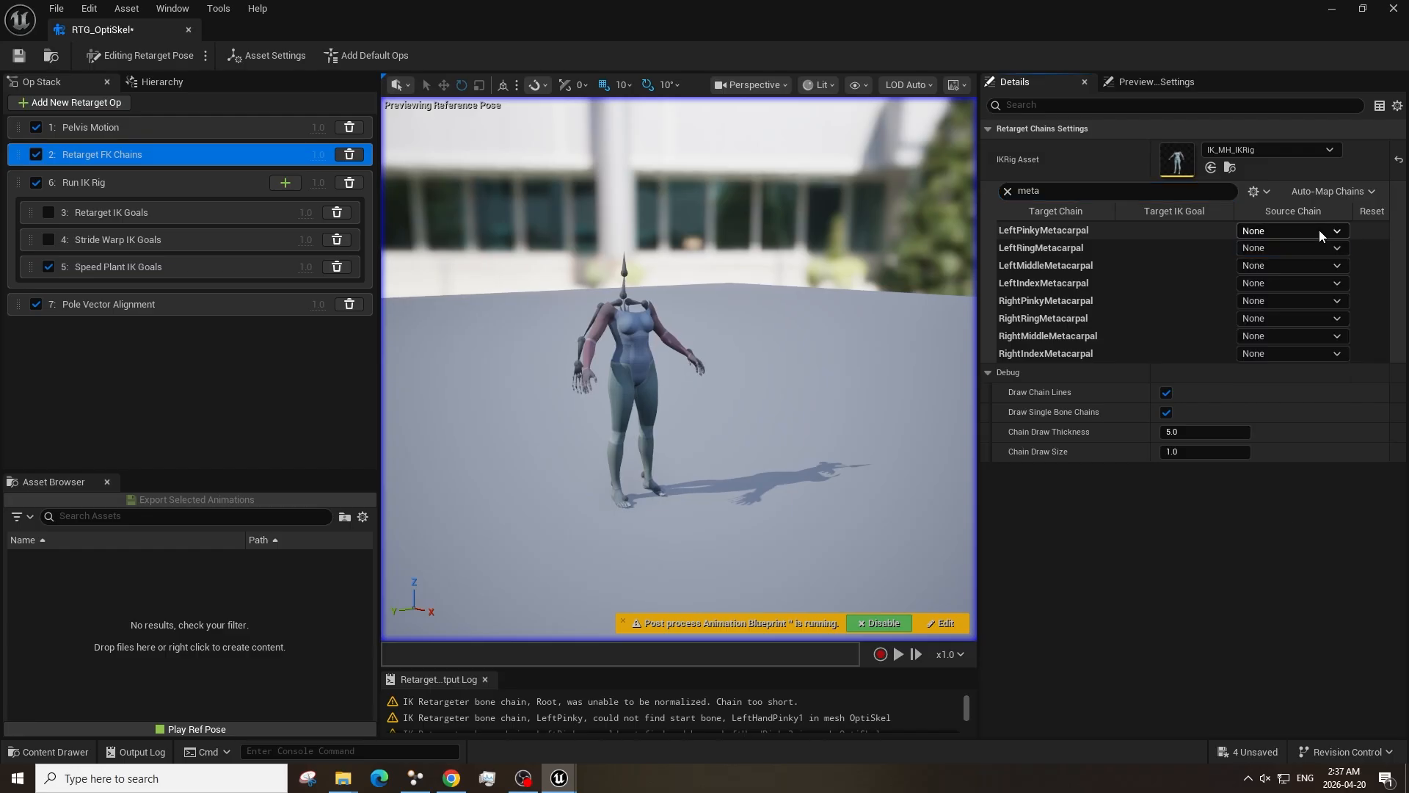
# Clear the chain filter for Retarget FK Chains and review the full target-to-source chain mapping.
pyautogui.click(1007, 191)
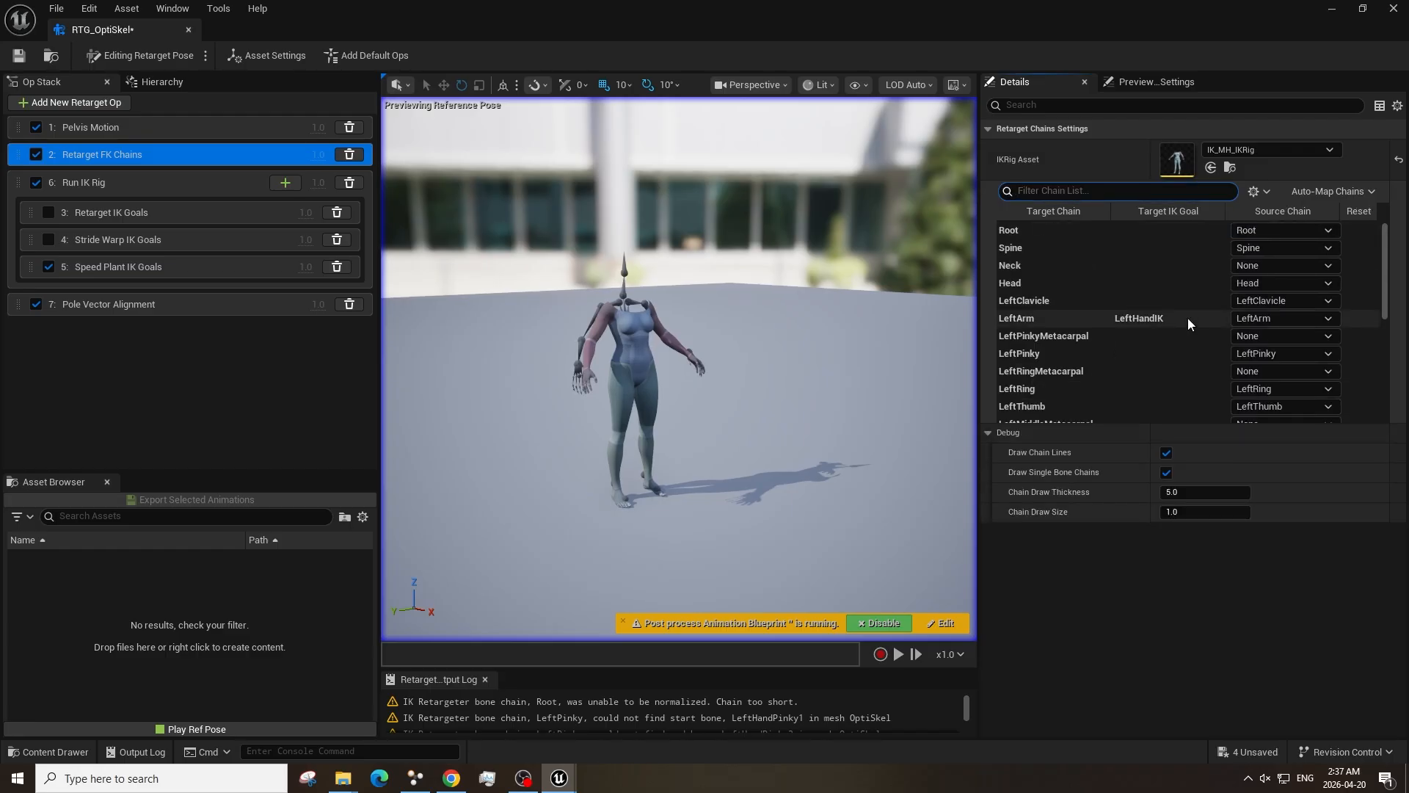
pyautogui.scroll(-5, 1186, 308)
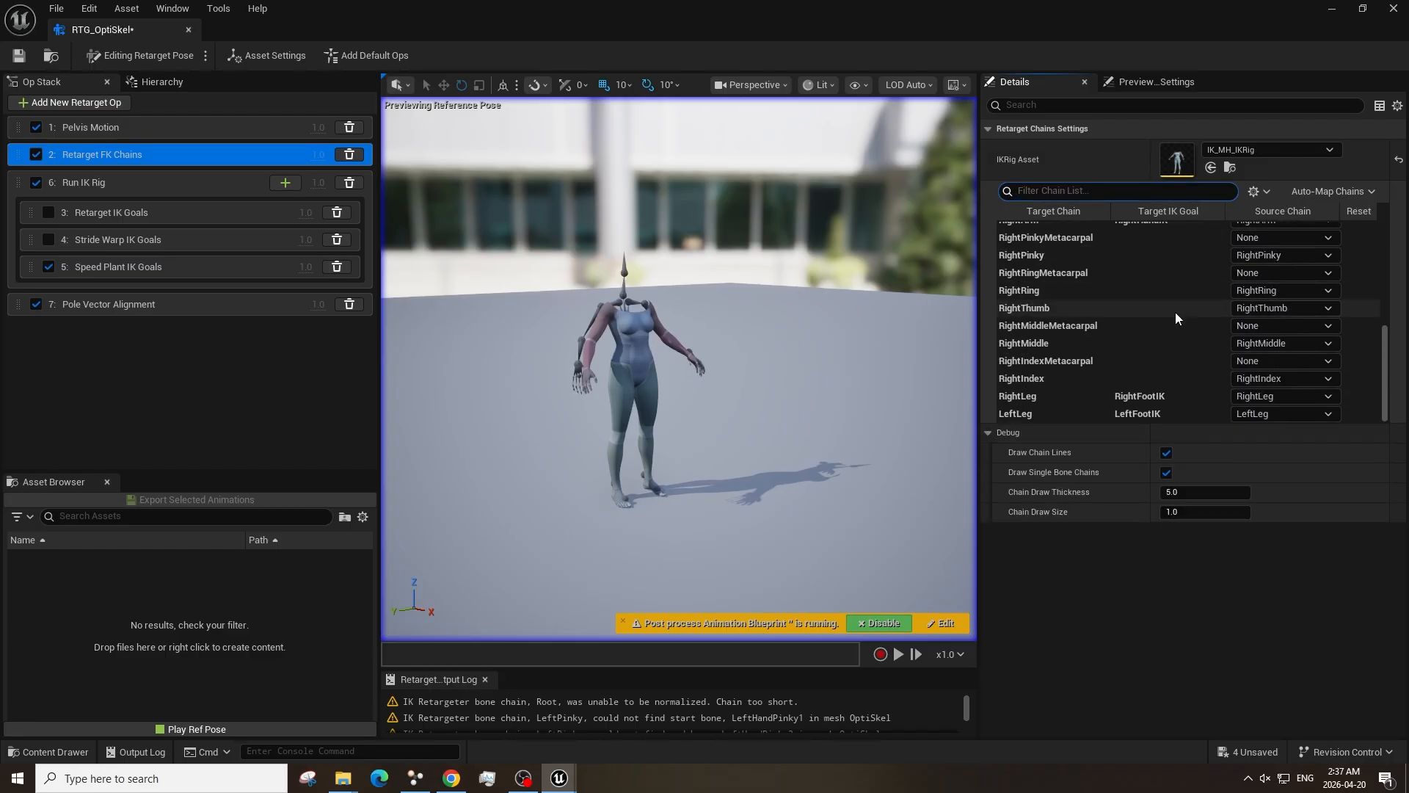
pyautogui.scroll(5, 1143, 346)
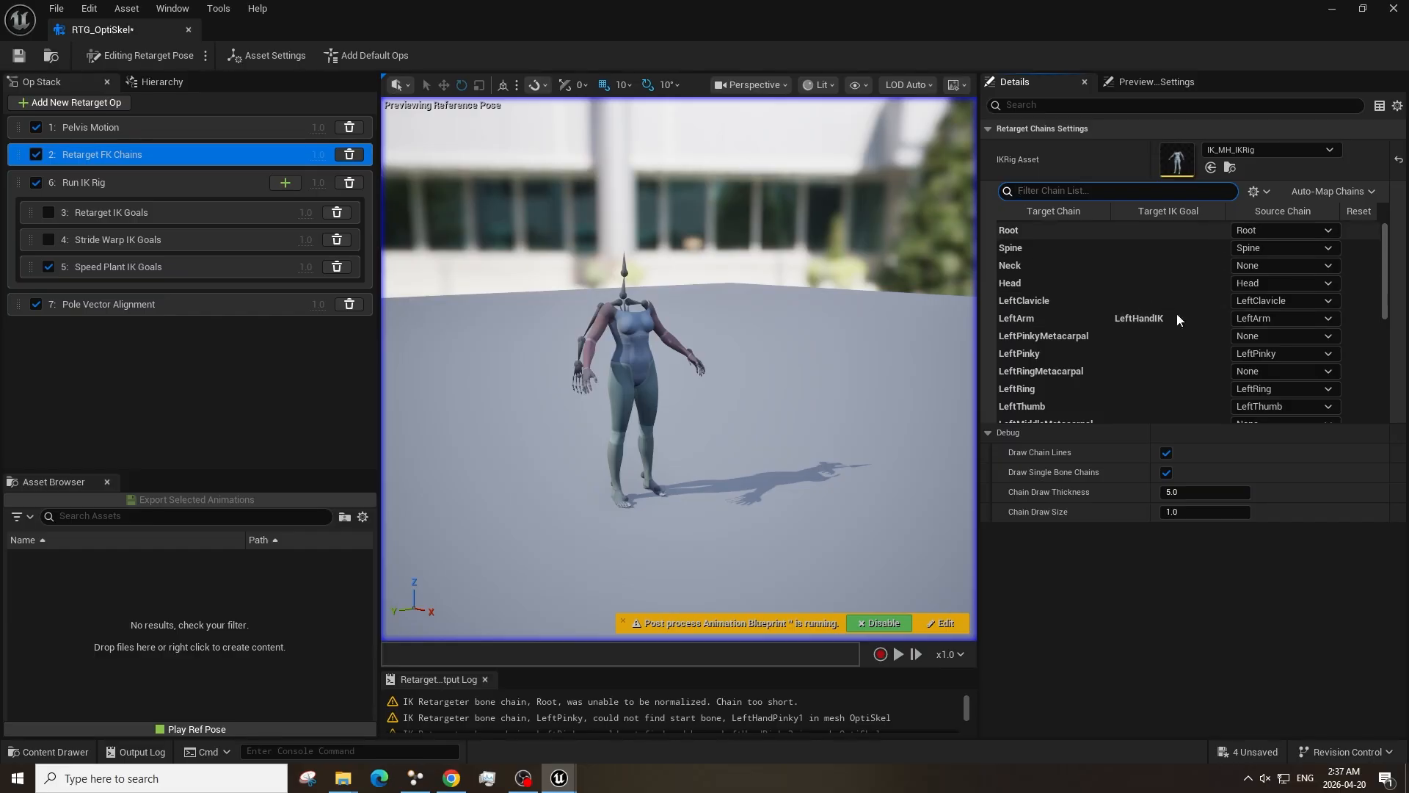
# Set the Pelvis Motion op's source pelvis bone to Hips and its target pelvis bone to pelvis.
pyautogui.click(139, 131)
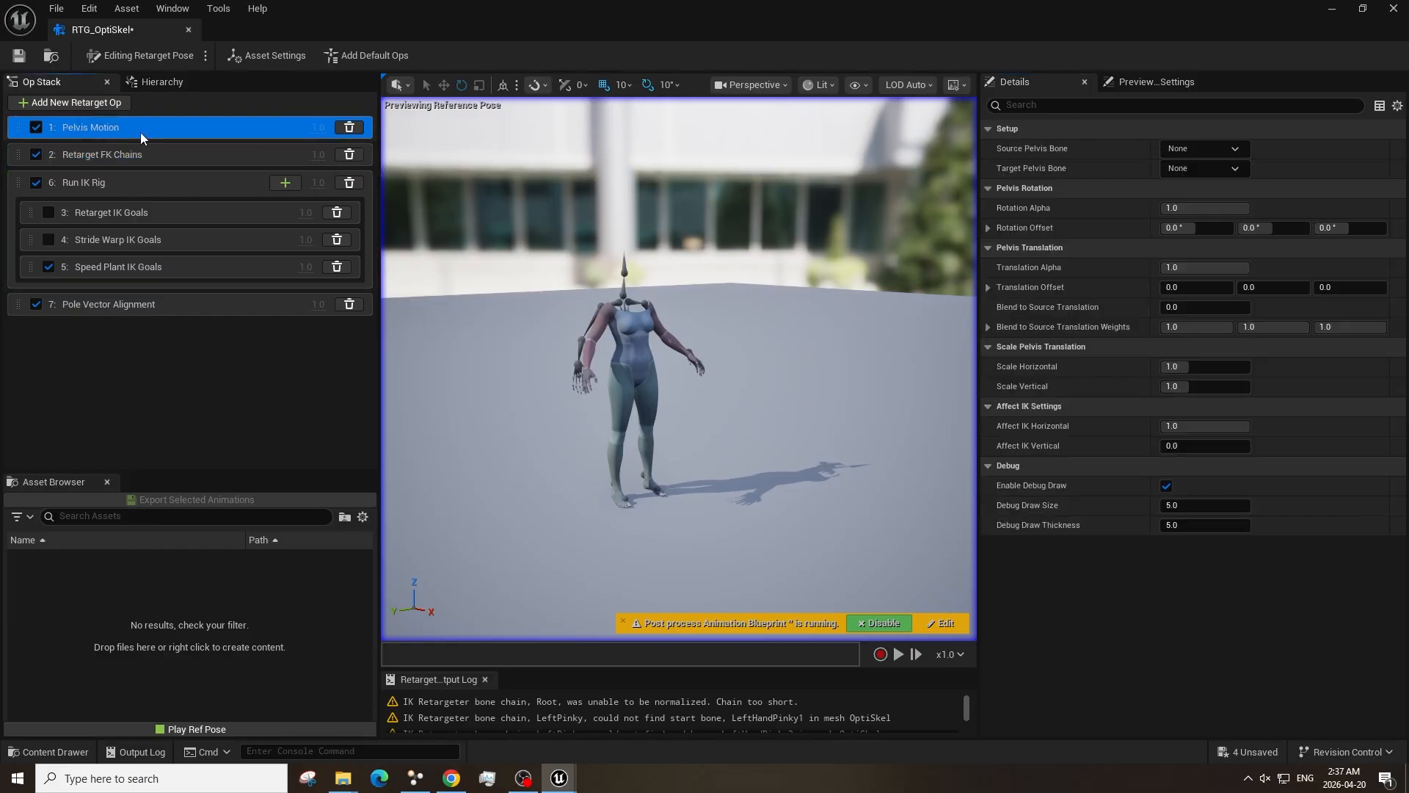
pyautogui.click(147, 173)
pyautogui.click(148, 131)
pyautogui.click(1221, 133)
pyautogui.click(1159, 135)
pyautogui.click(1204, 148)
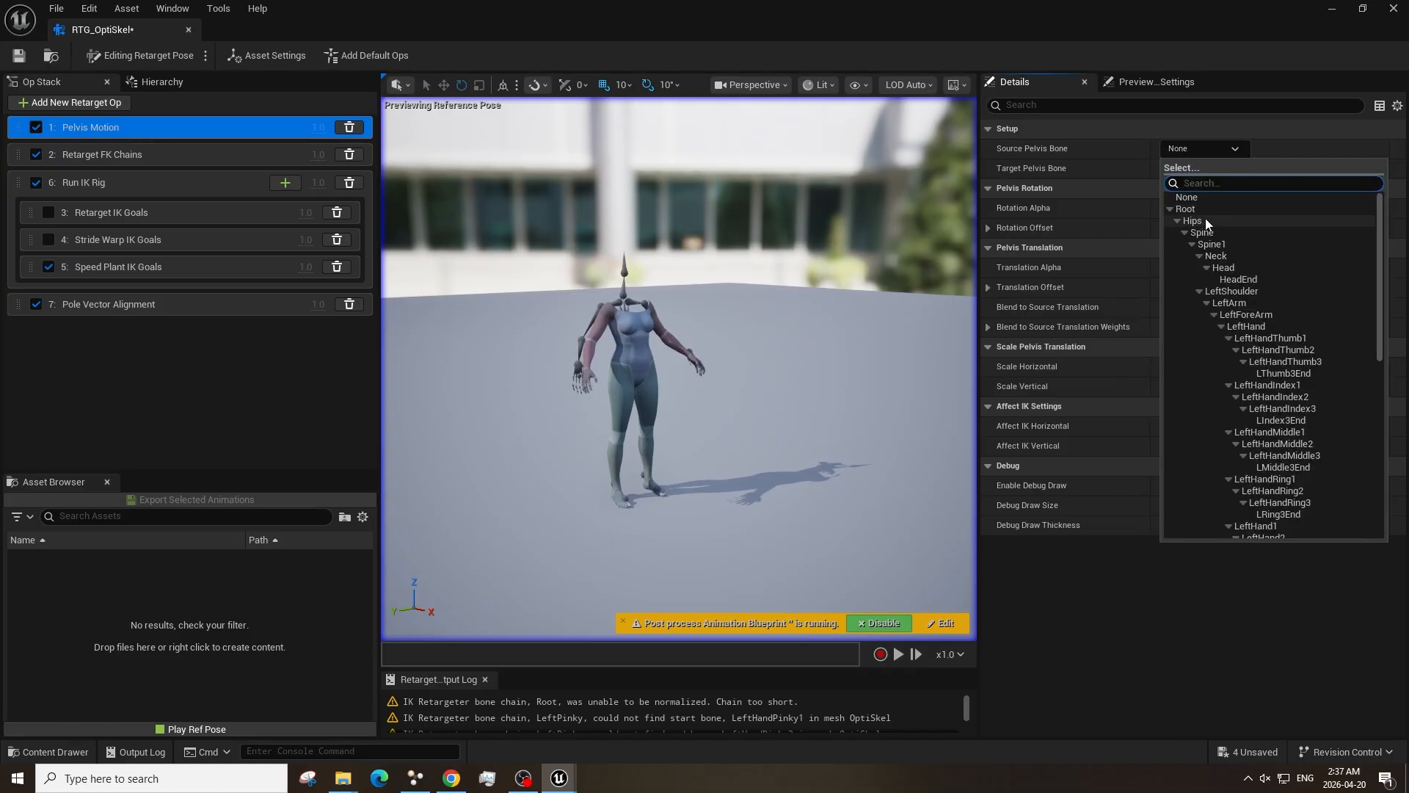
pyautogui.click(1206, 221)
pyautogui.click(1198, 169)
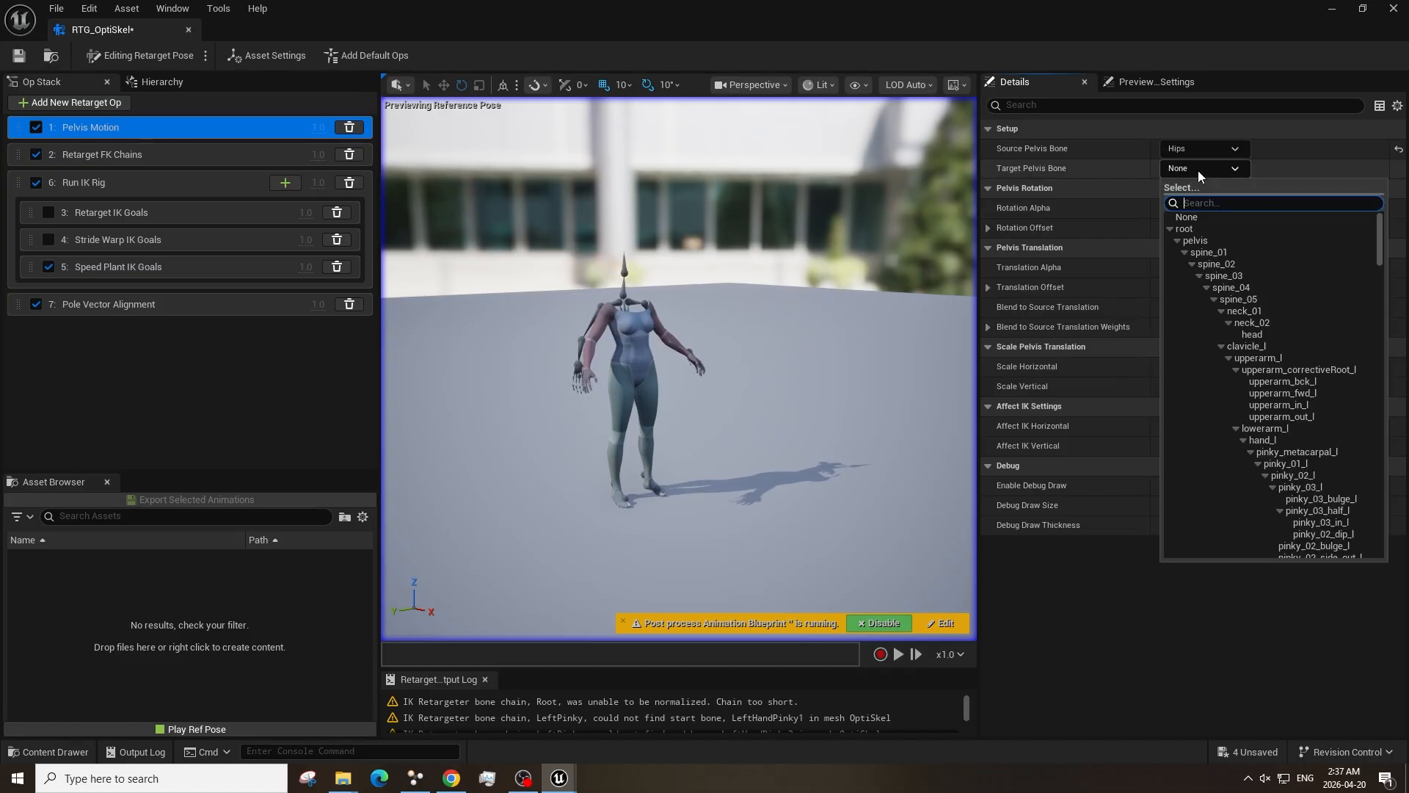
pyautogui.click(1206, 240)
# Review the chain mappings of Retarget FK Chains and Run IK Rig and the Speed Plant IK Goals settings.
pyautogui.click(219, 155)
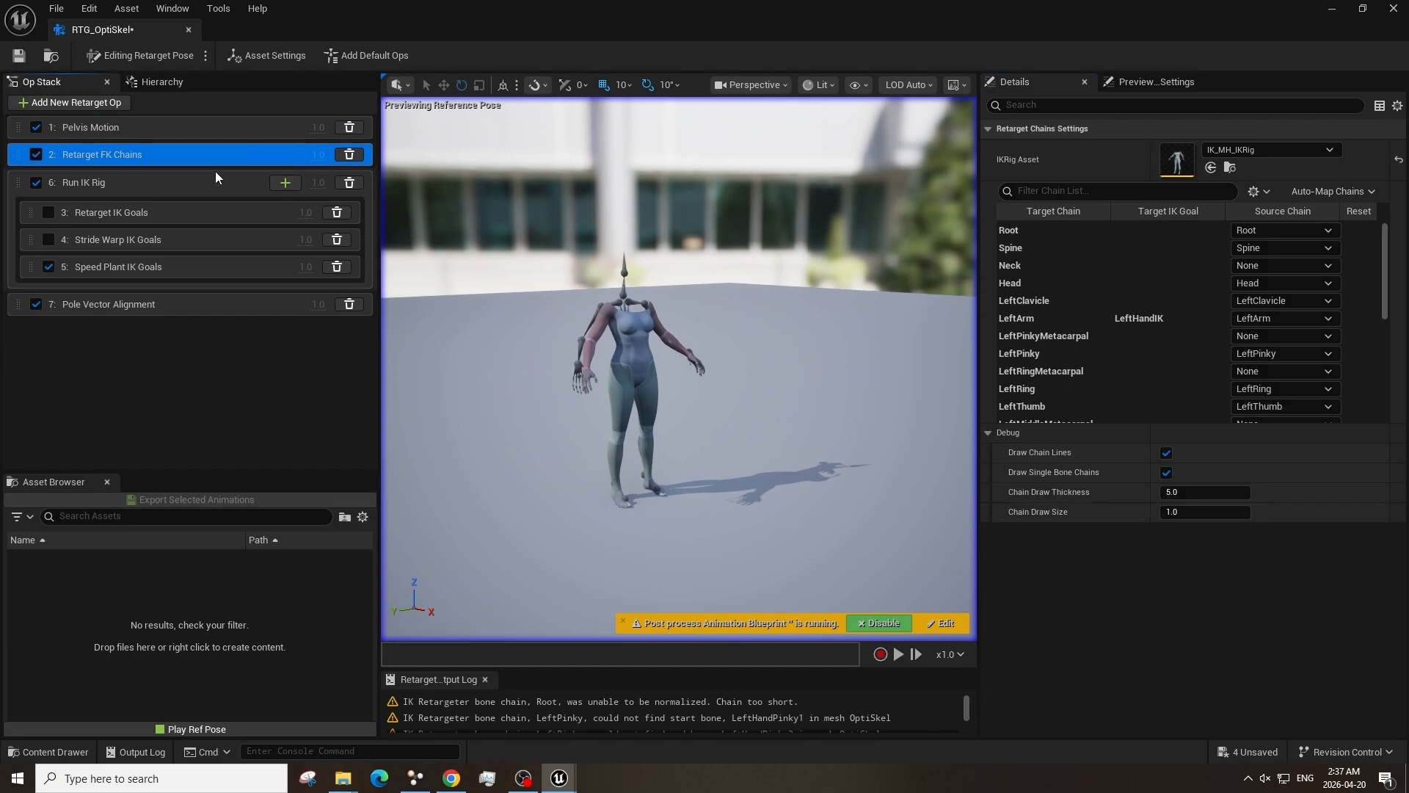
pyautogui.scroll(-5, 1195, 306)
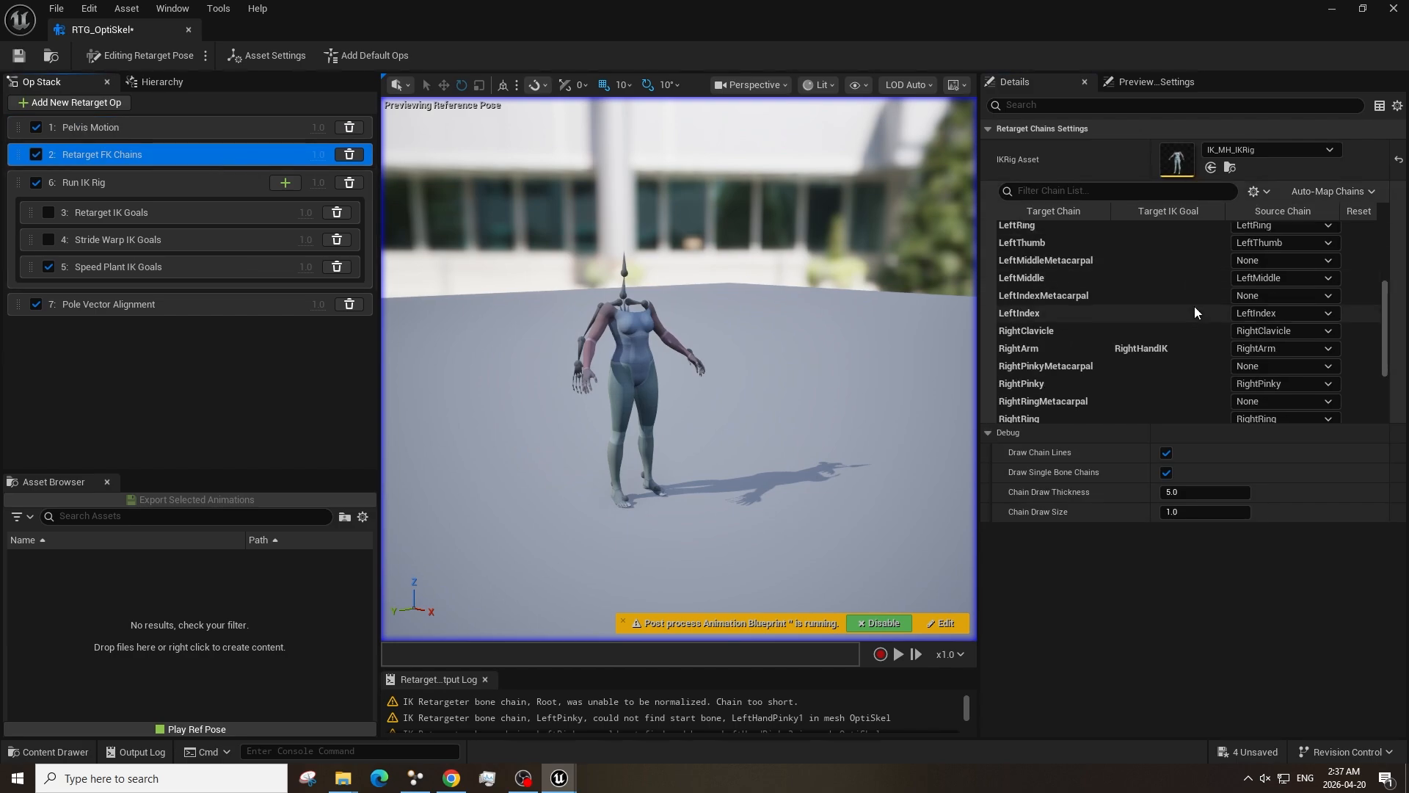
pyautogui.scroll(-4, 1148, 311)
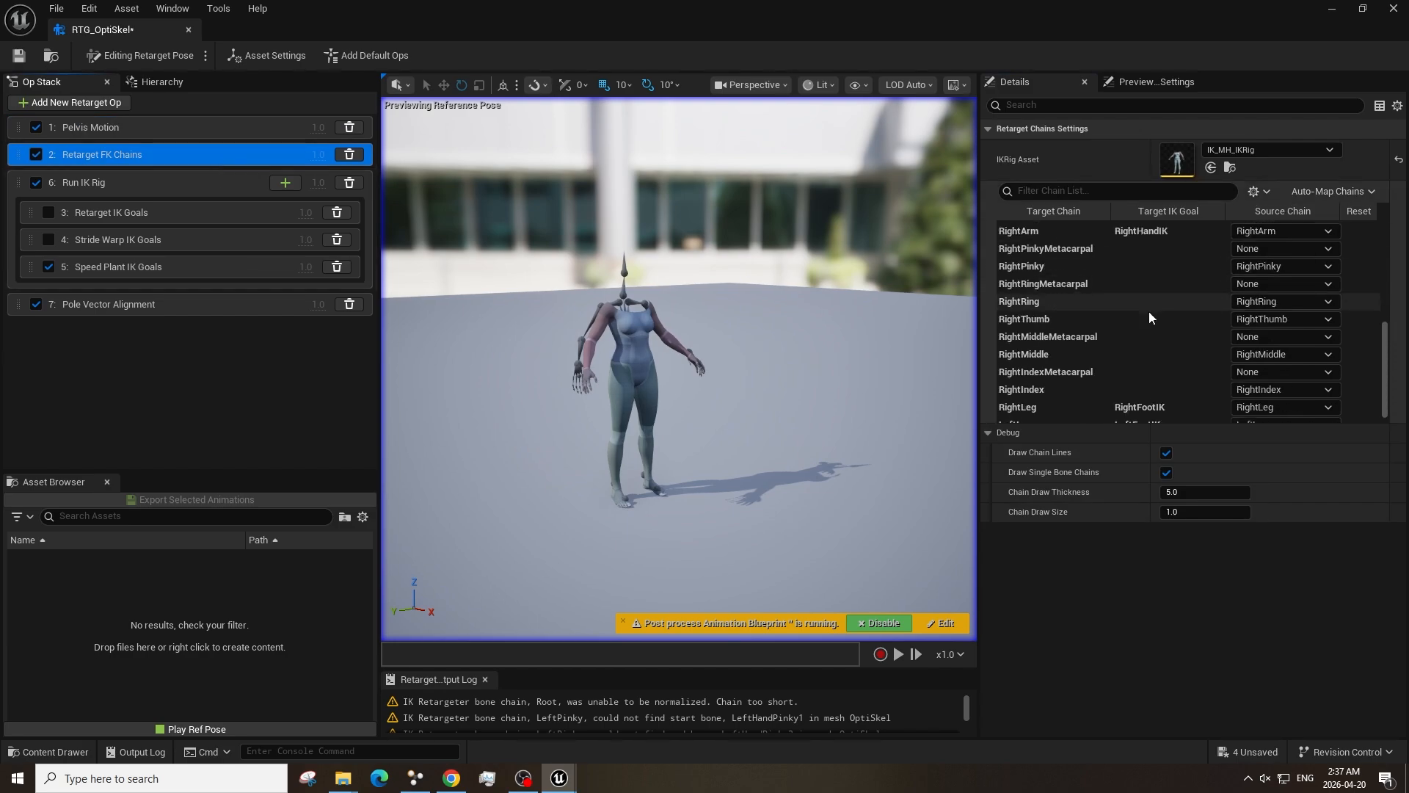
pyautogui.click(163, 190)
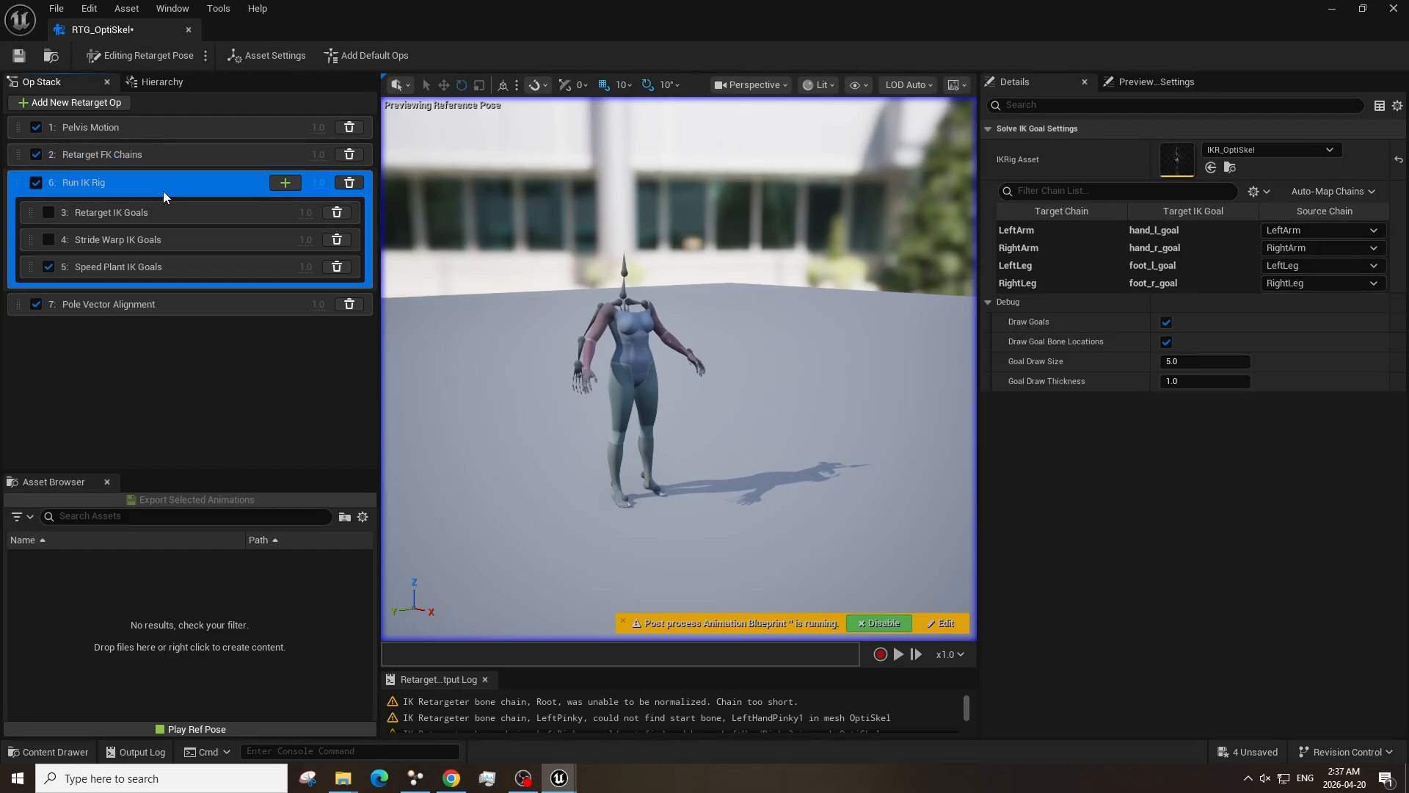
pyautogui.click(151, 266)
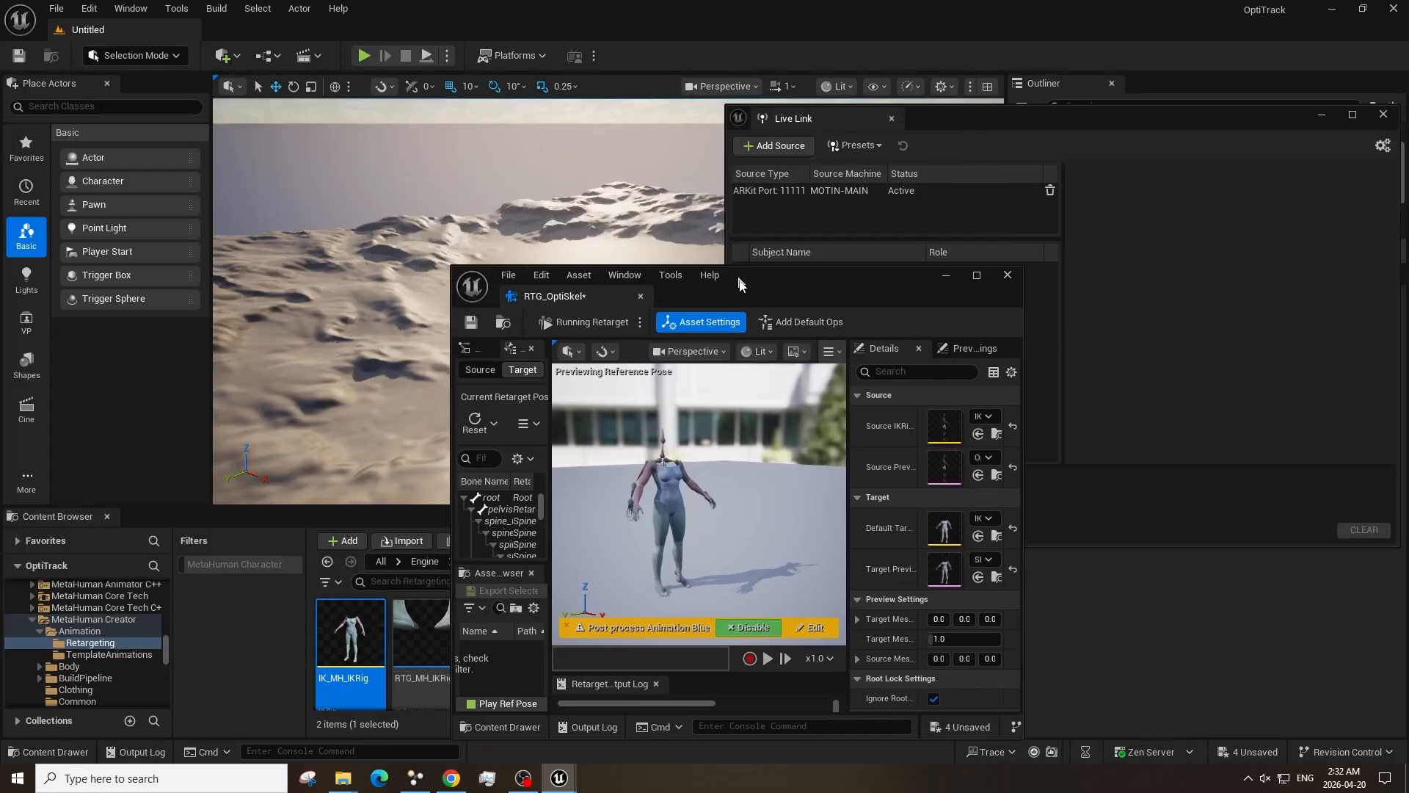
# Switch to Motive, open its streaming settings, and set the local interface to loopback.
pyautogui.moveTo(738, 276); pyautogui.dragTo(371, 139)
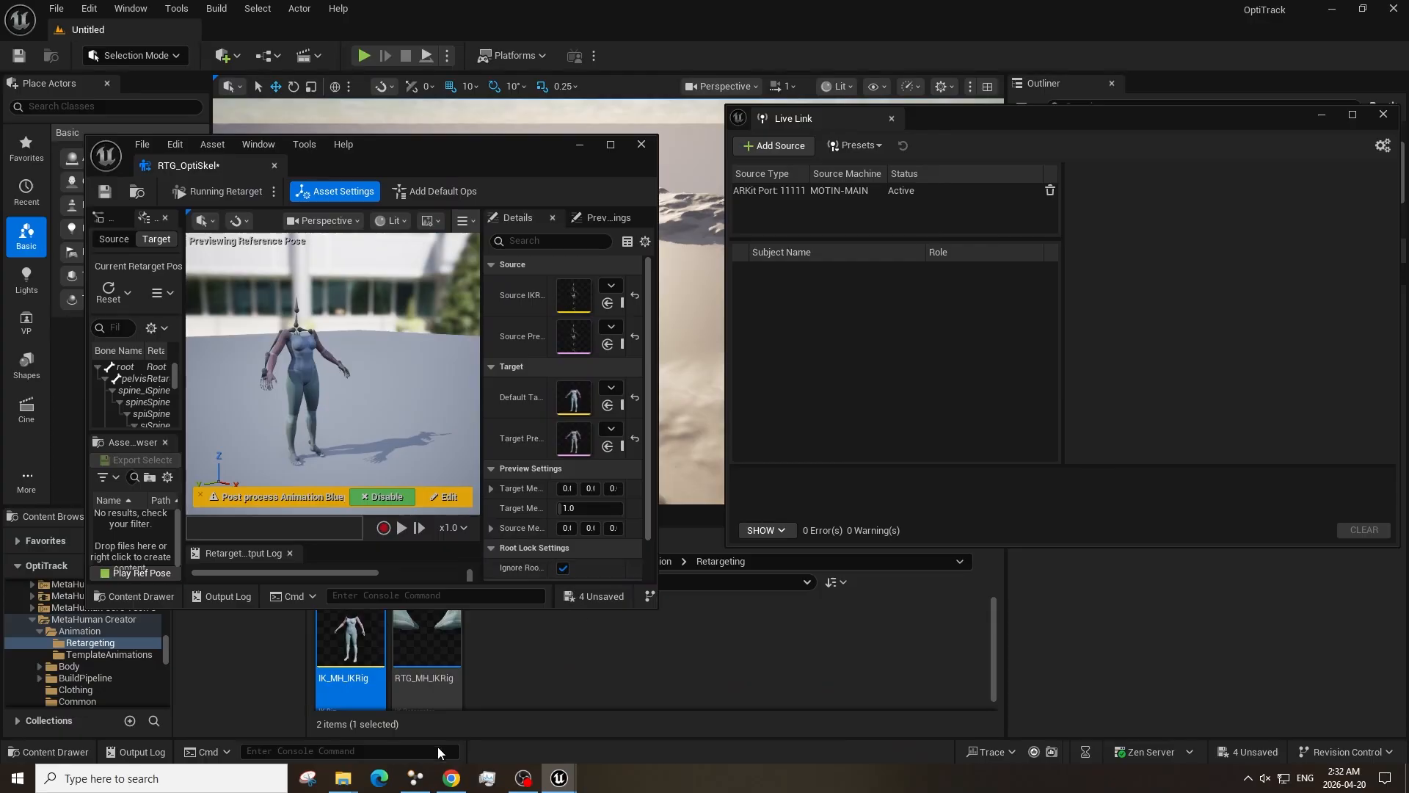
pyautogui.click(416, 778)
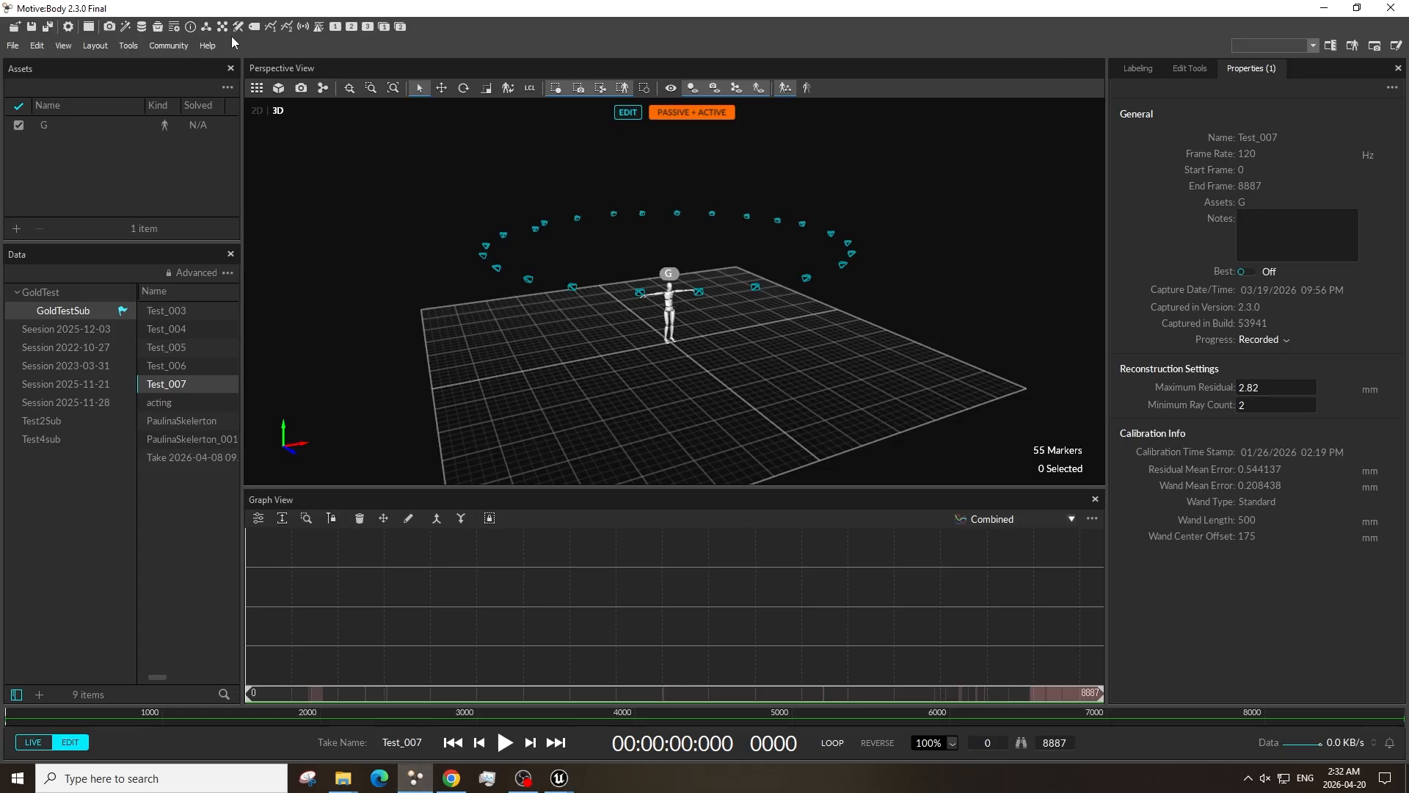
pyautogui.click(304, 28)
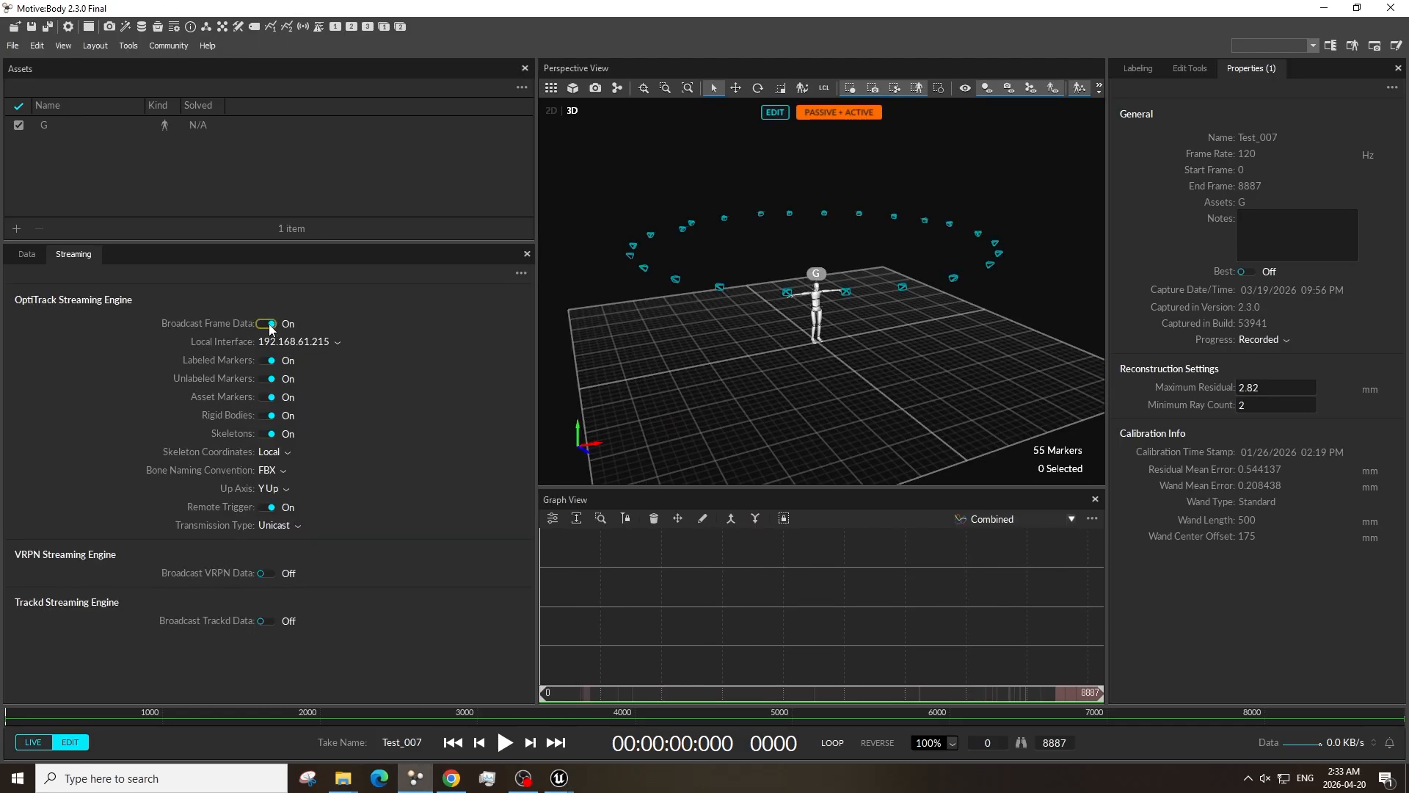
pyautogui.click(316, 343)
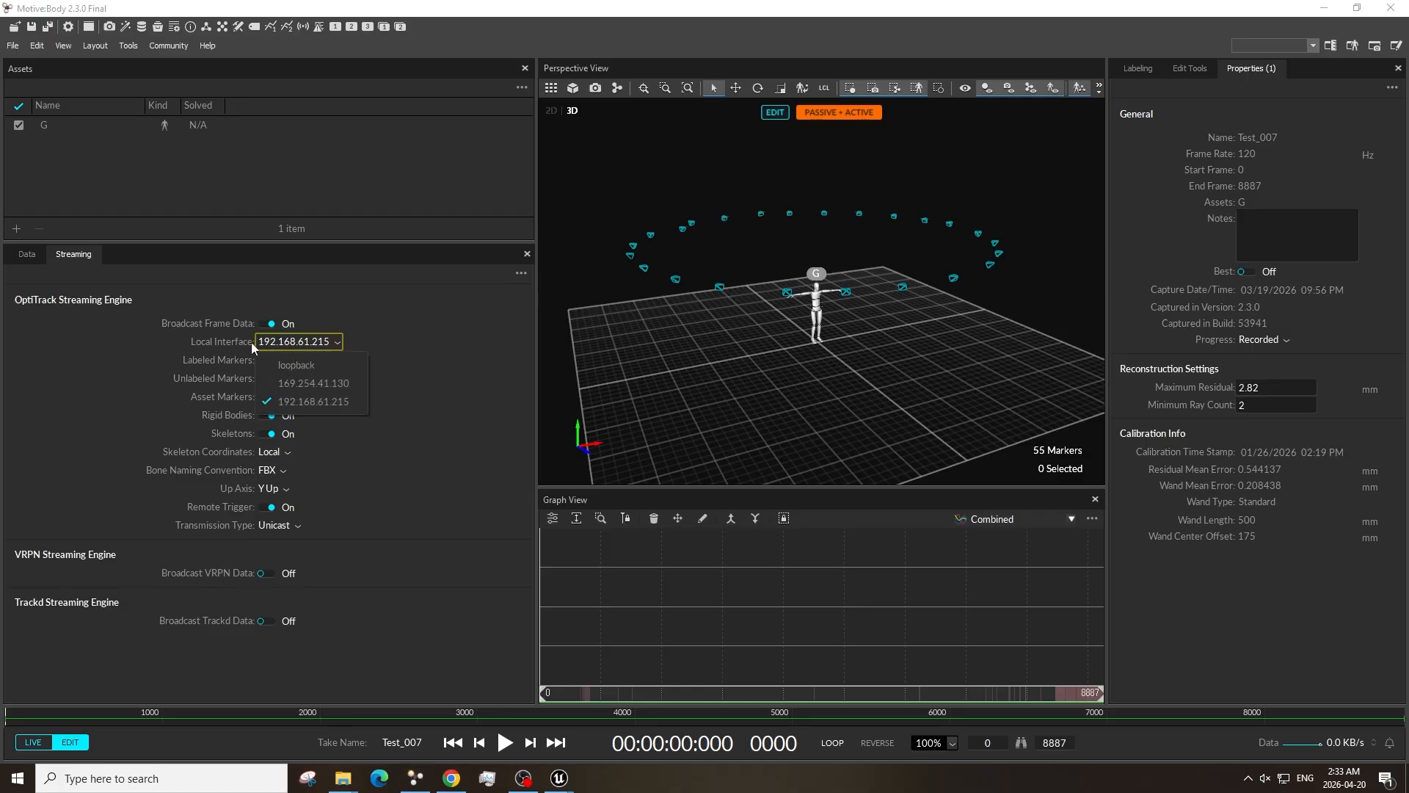
pyautogui.click(306, 367)
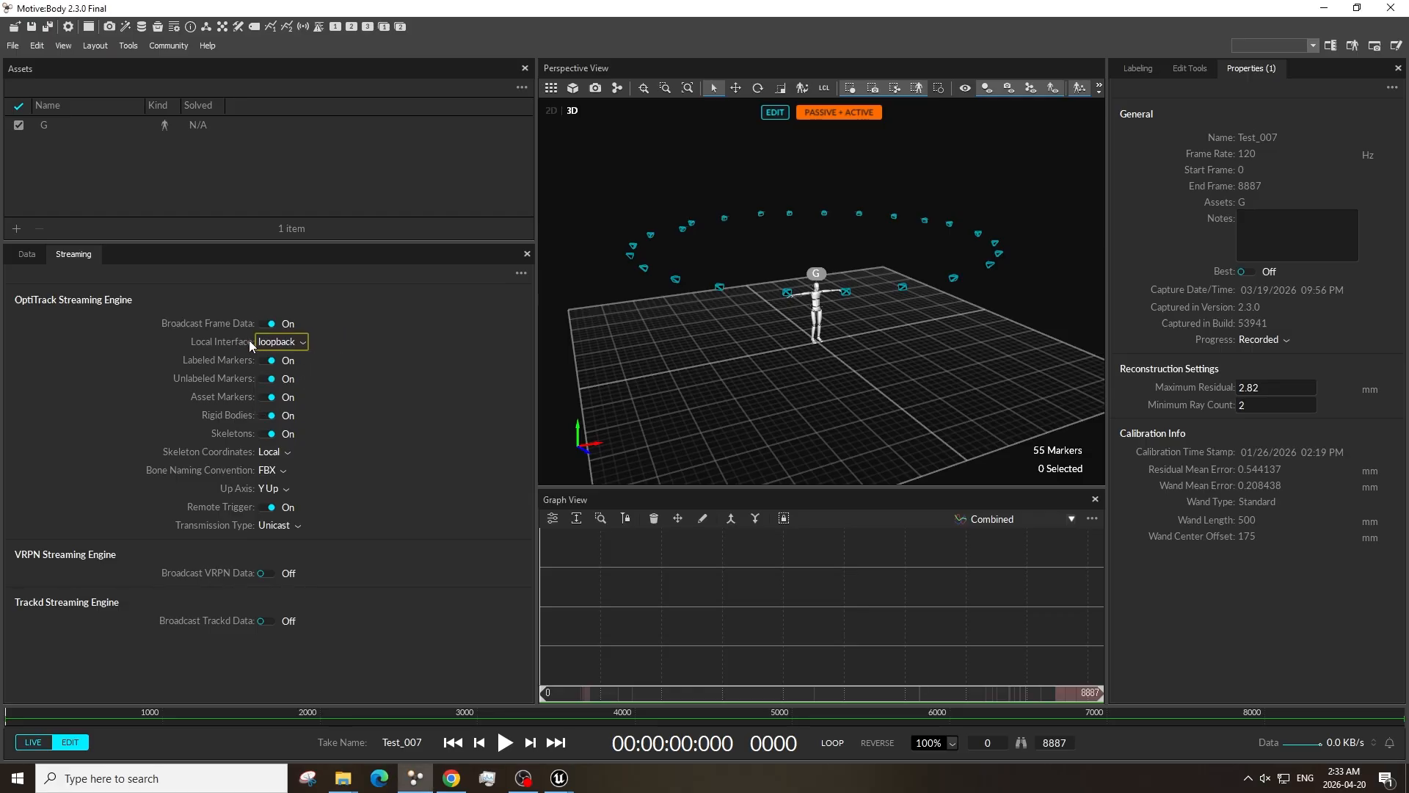
pyautogui.click(559, 778)
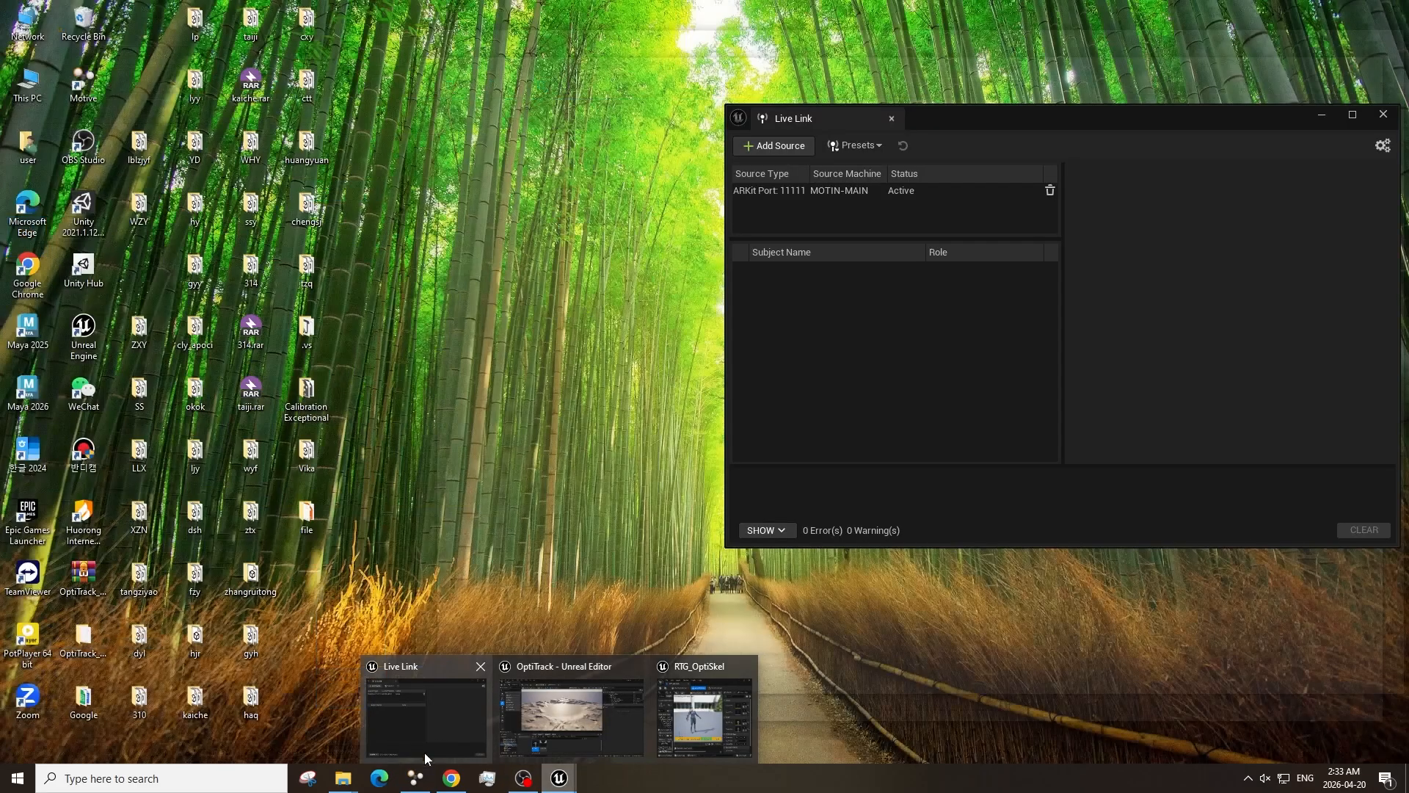
pyautogui.click(416, 778)
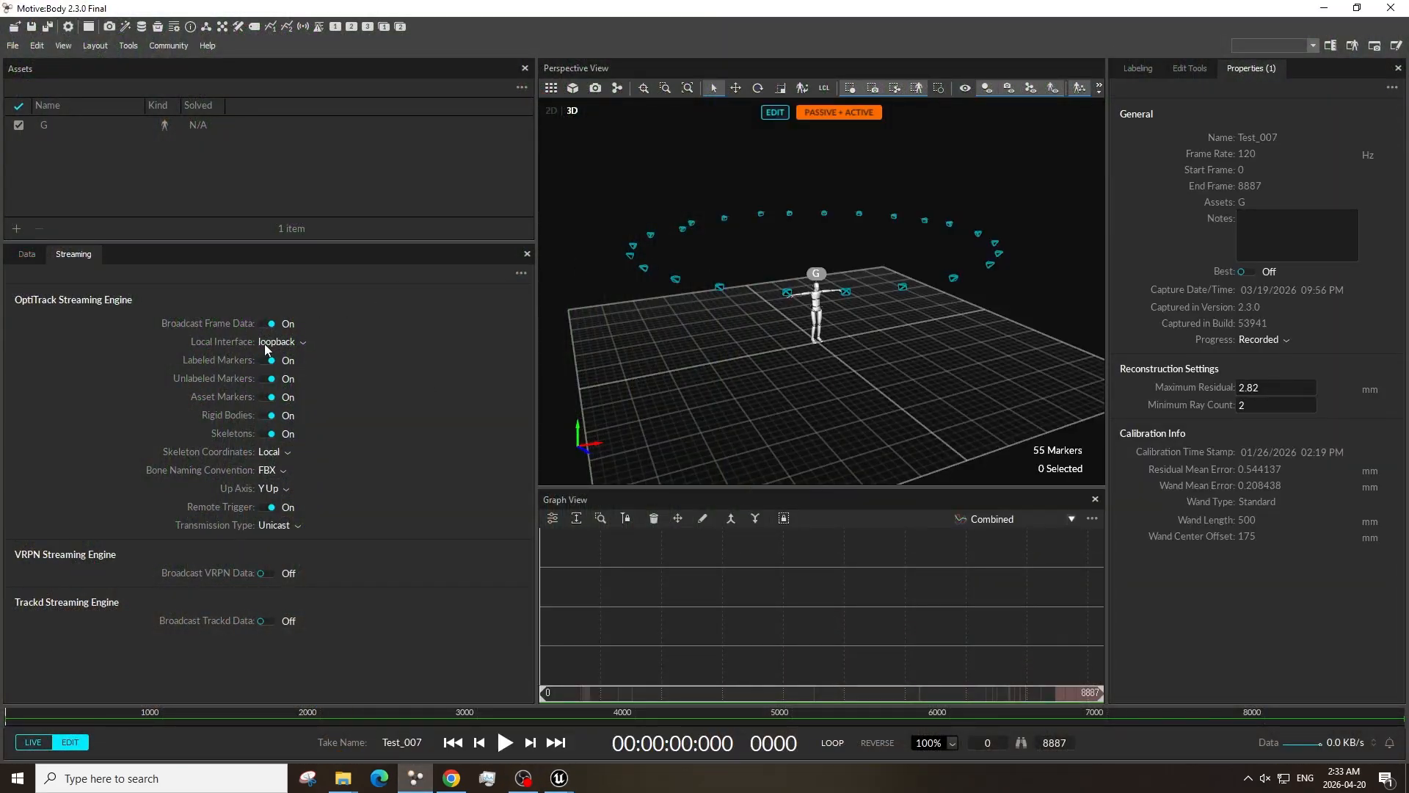
pyautogui.click(287, 343)
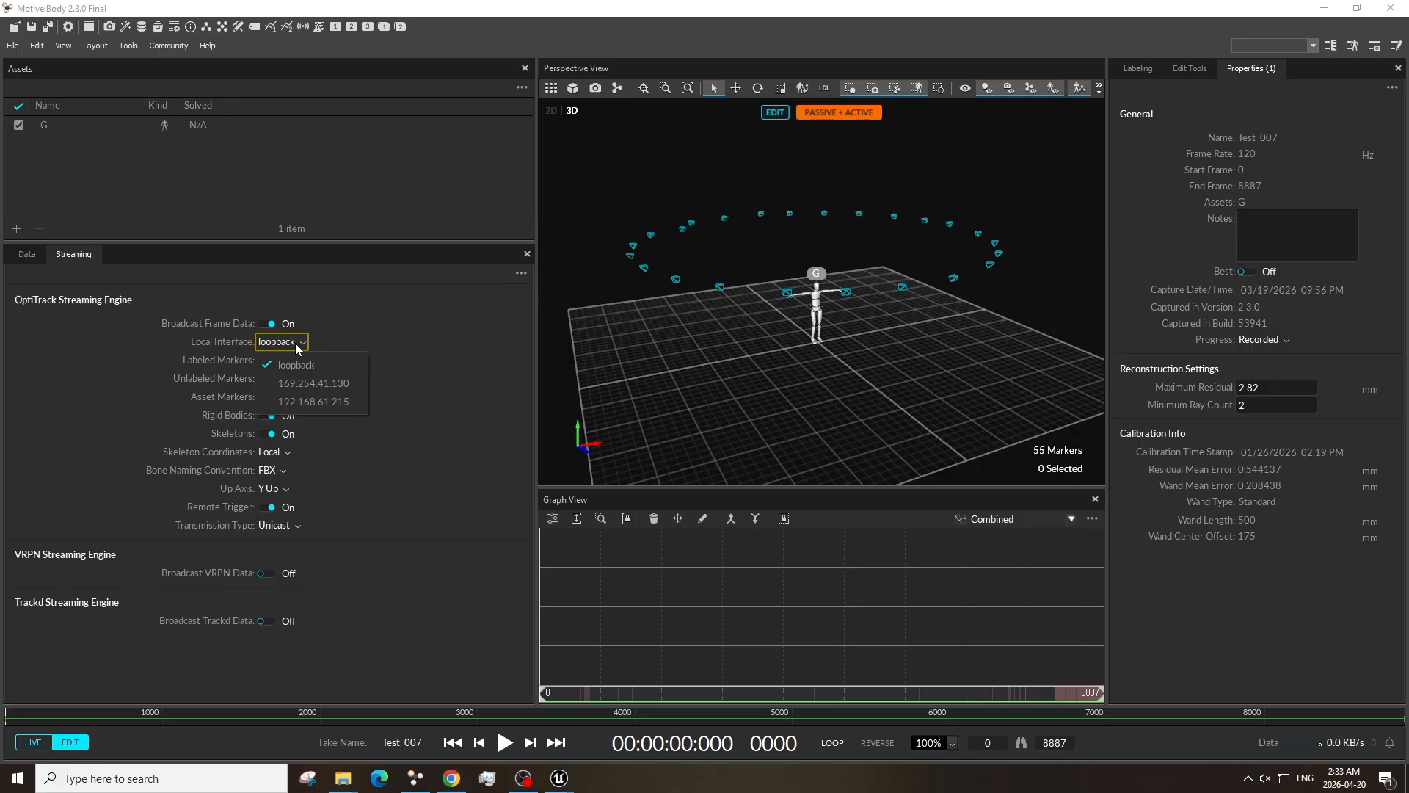
pyautogui.click(442, 353)
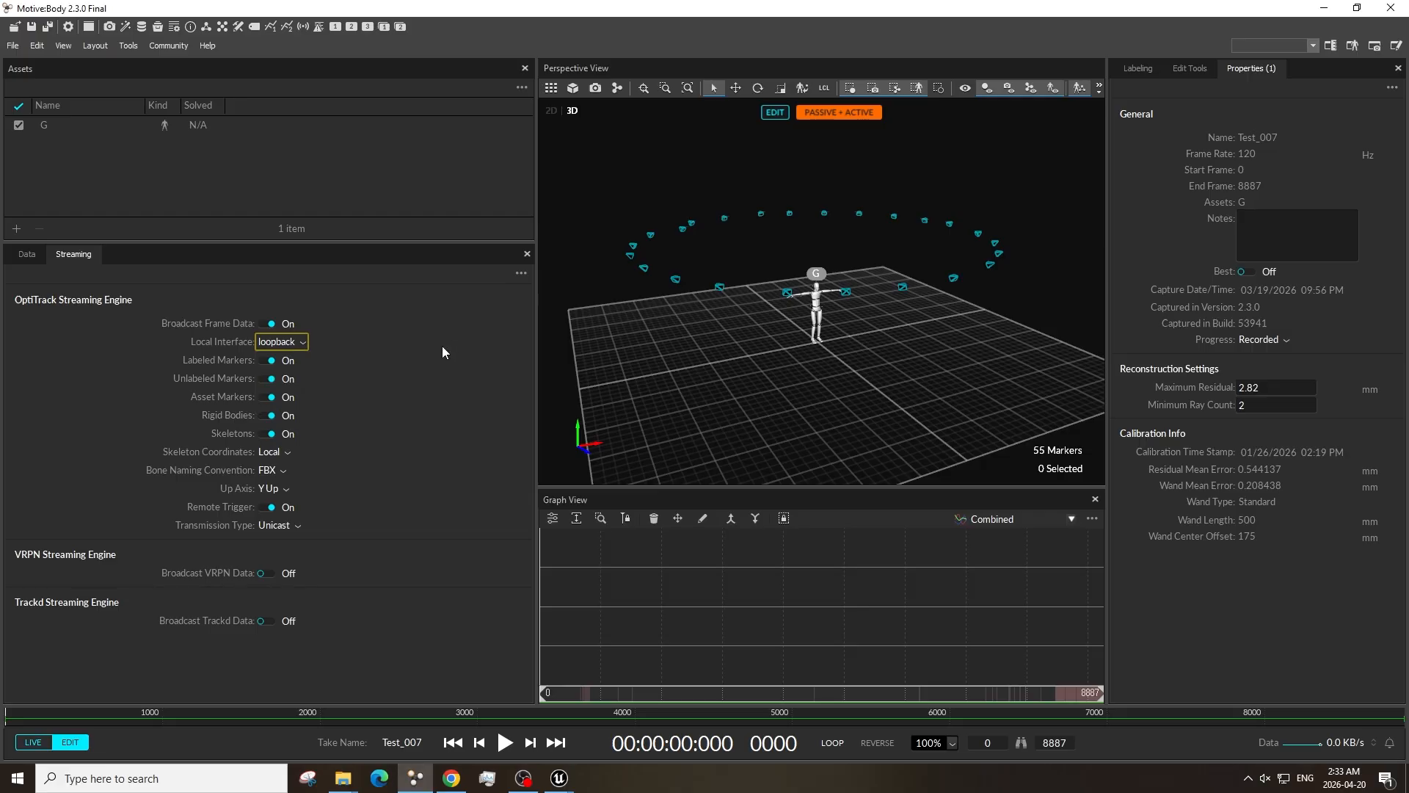
# Choose FBX as the bone naming convention and Unicast as the transmission type for the OptiTrack stream.
pyautogui.click(284, 469)
pyautogui.click(286, 512)
pyautogui.click(297, 525)
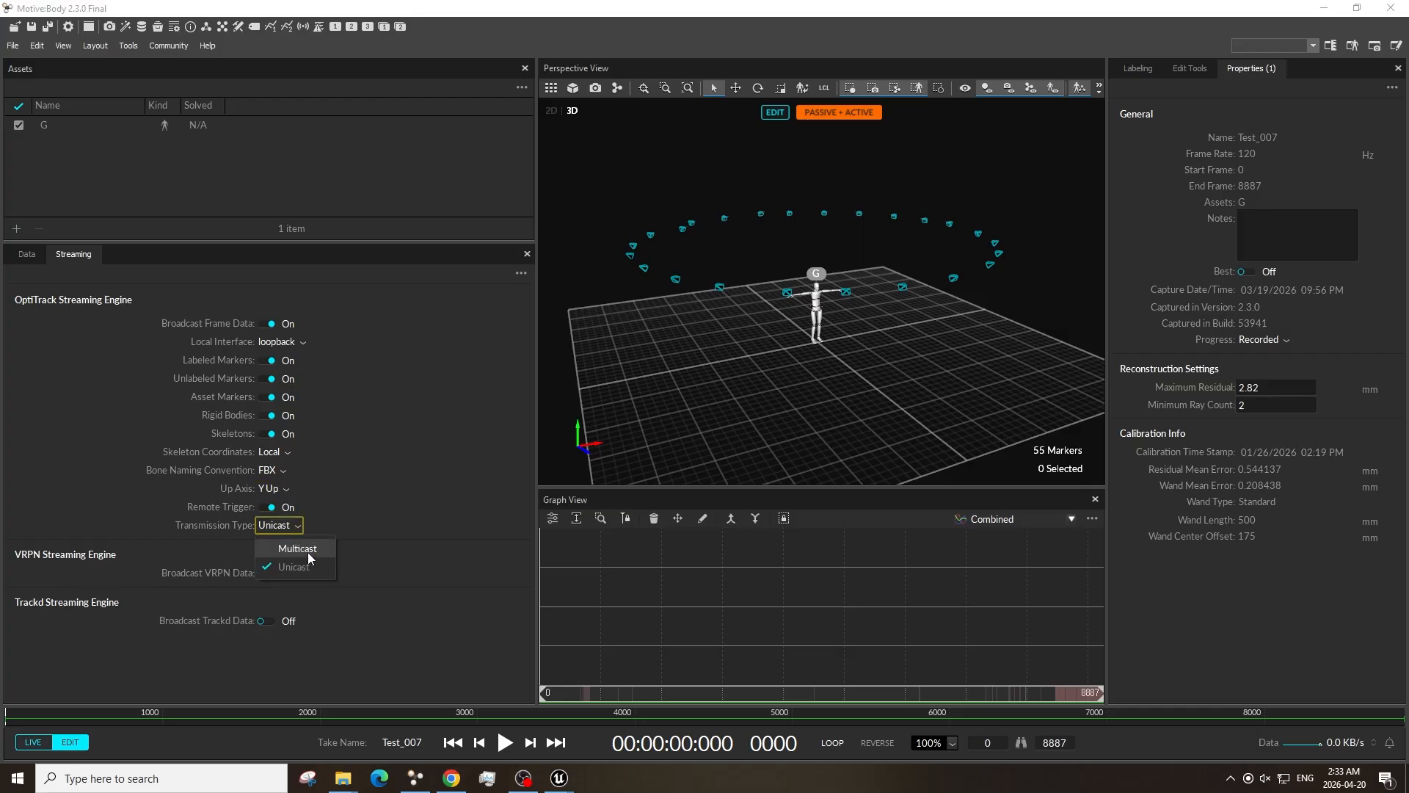
pyautogui.click(317, 564)
# Play take Test_007 from about frame 3277 so that its skeleton motion is streamed.
pyautogui.click(514, 709)
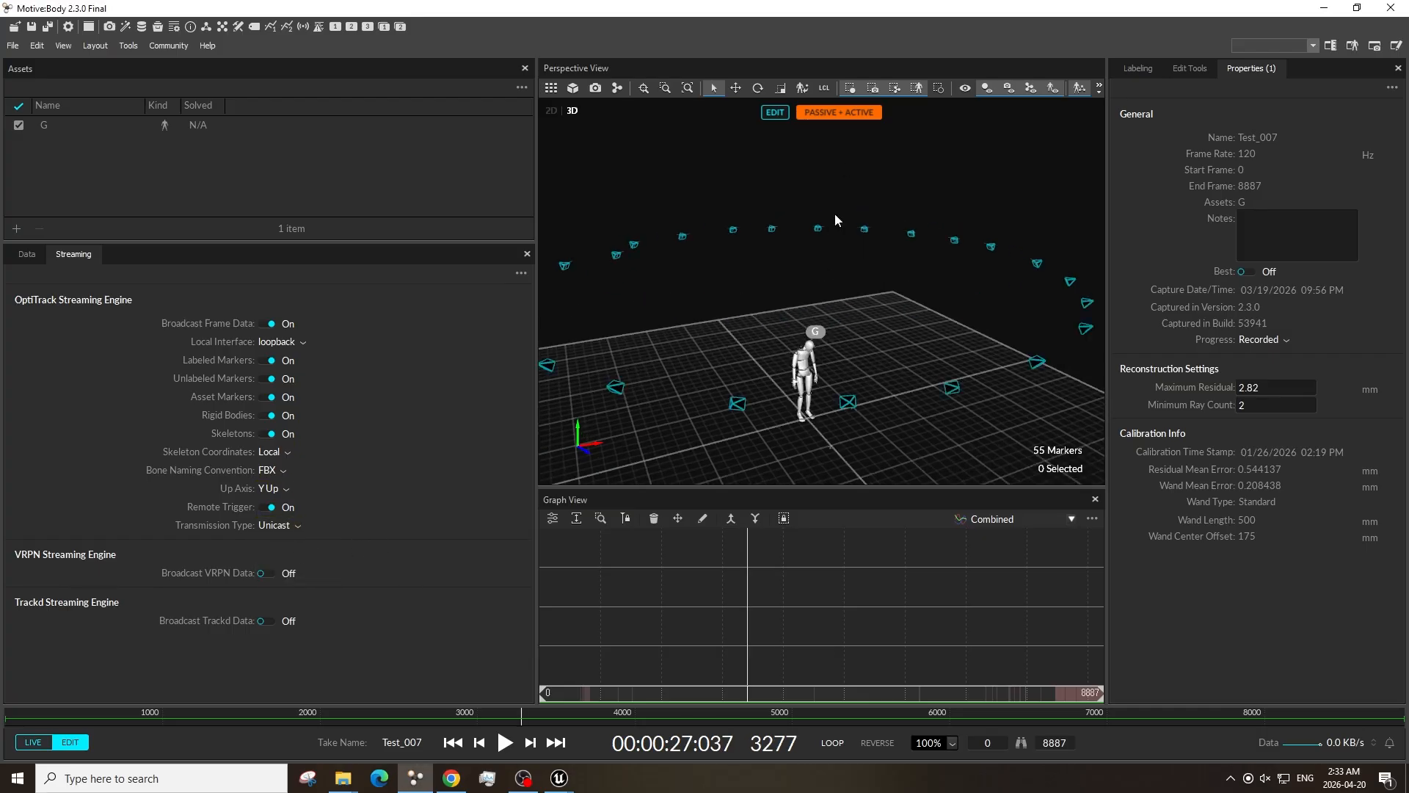
pyautogui.click(505, 743)
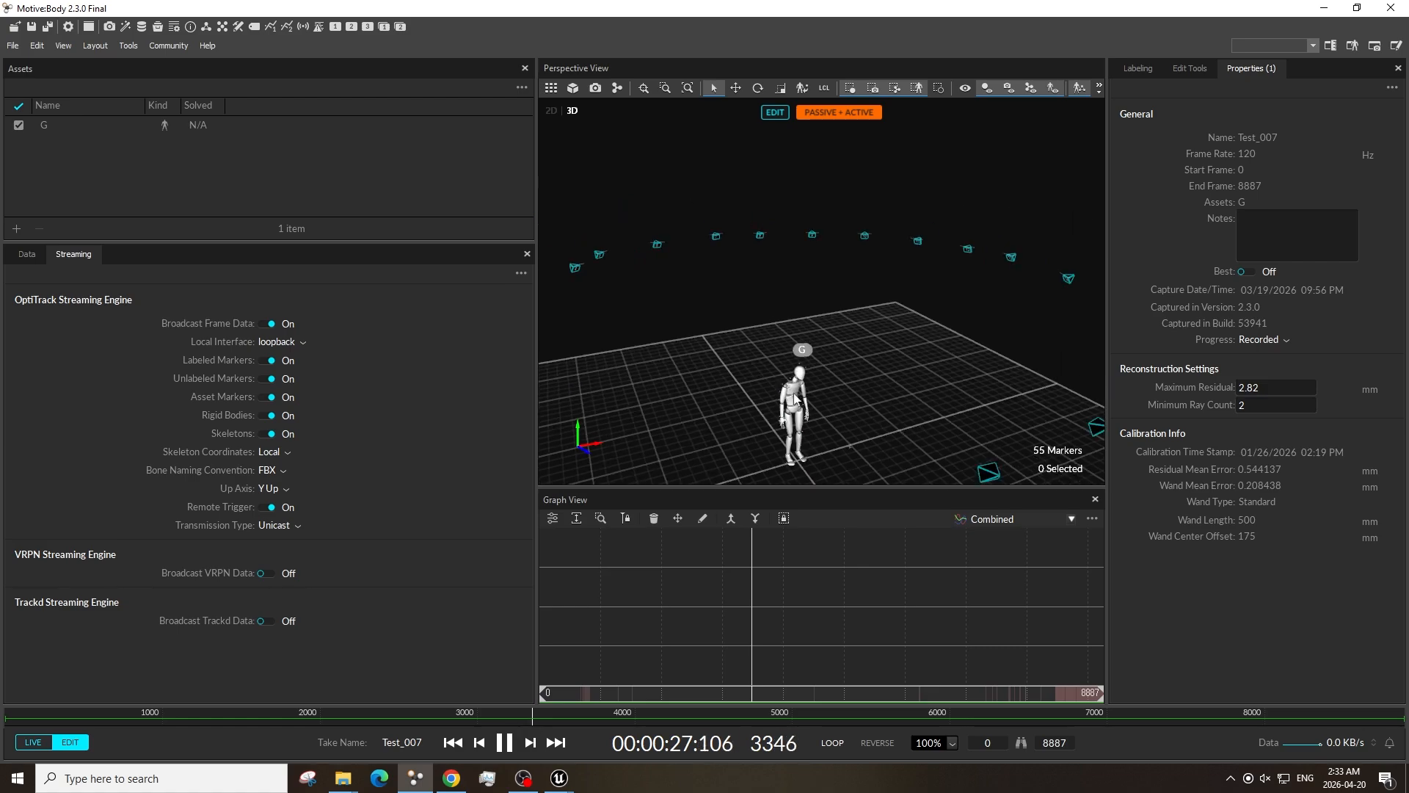
# Switch to the Unreal Editor and bring up the Live Link window.
pyautogui.moveTo(566, 780)
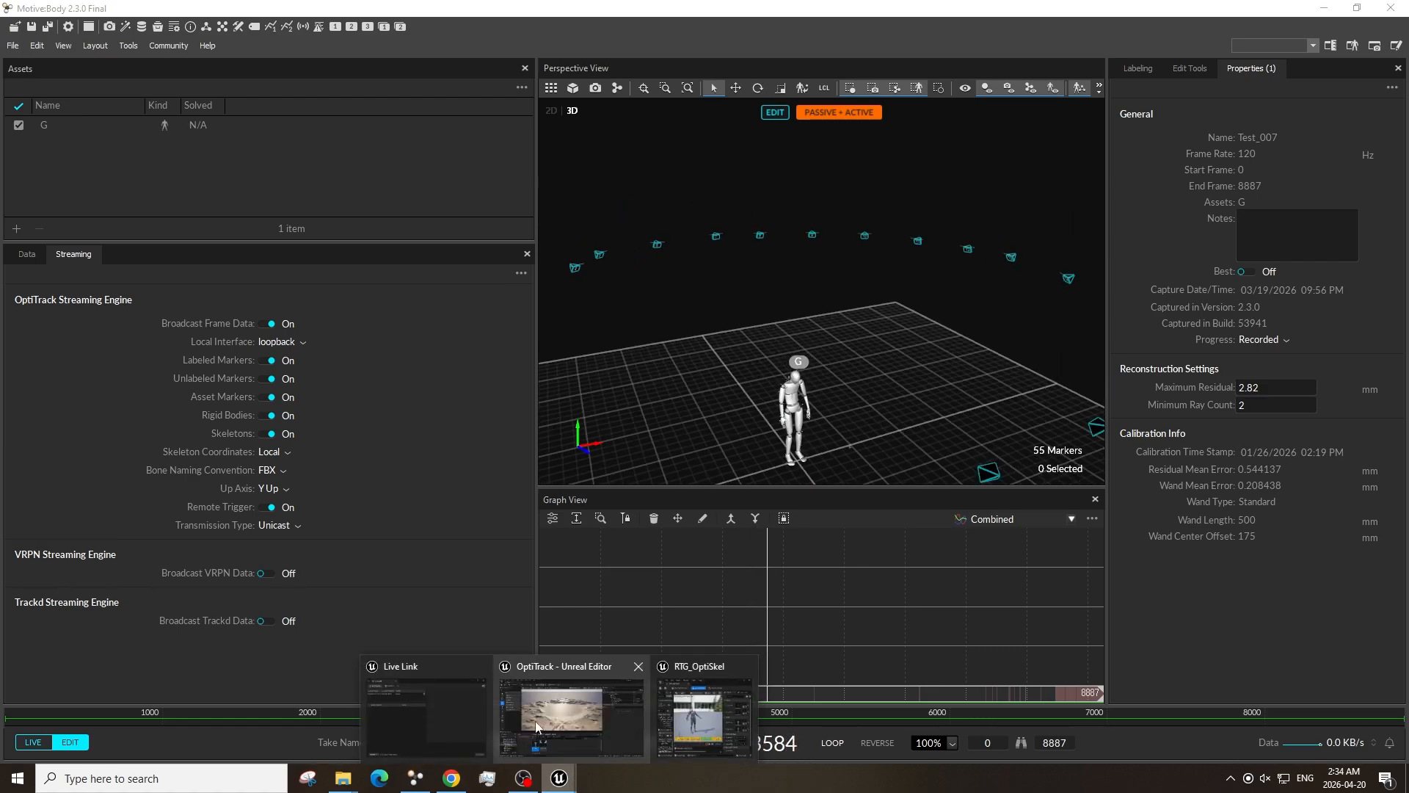
pyautogui.click(610, 727)
pyautogui.click(131, 8)
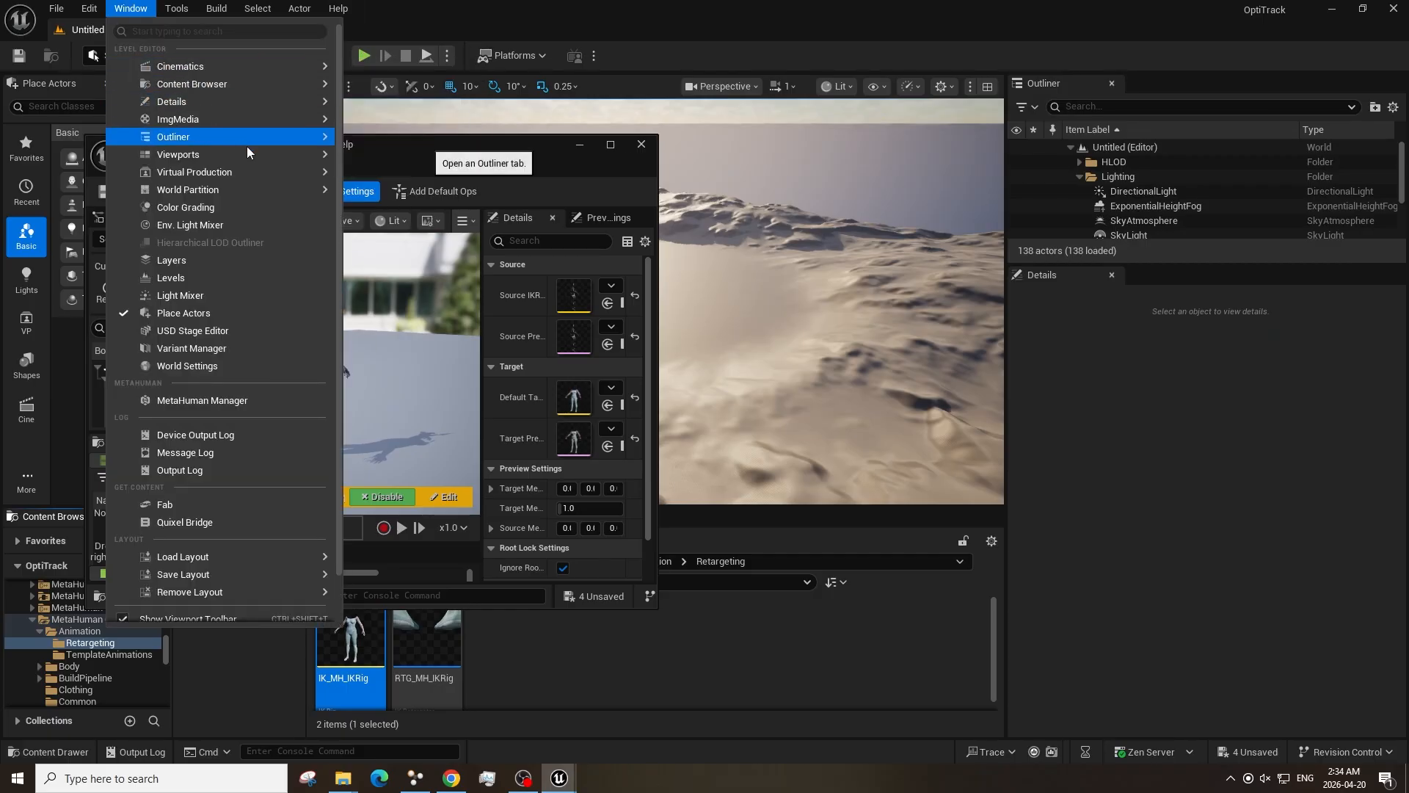
pyautogui.moveTo(243, 175)
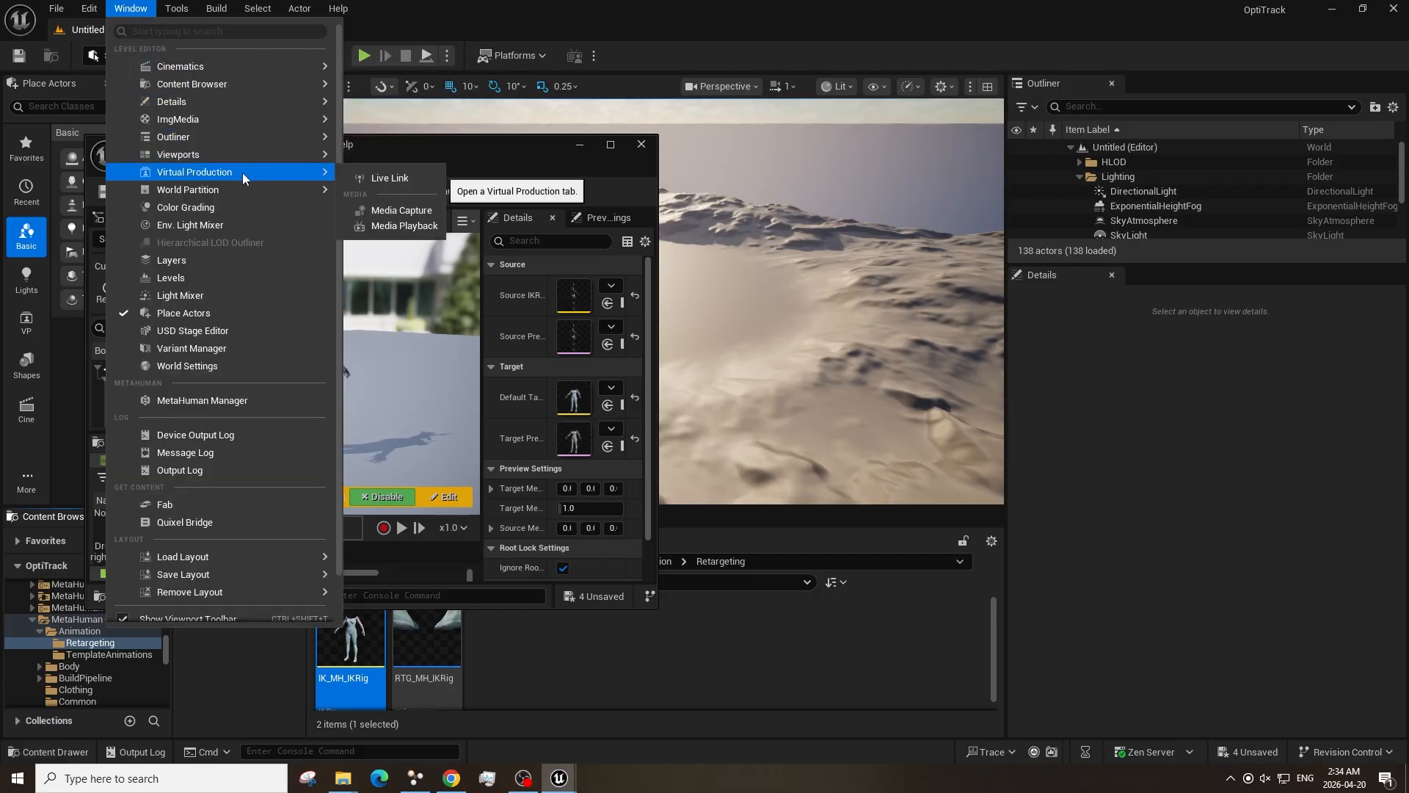
pyautogui.click(383, 179)
# Add an OptiTrack Live Link source with automatic connection off, server and client address 127.0.0.1, and connection type Unicast.
pyautogui.click(800, 147)
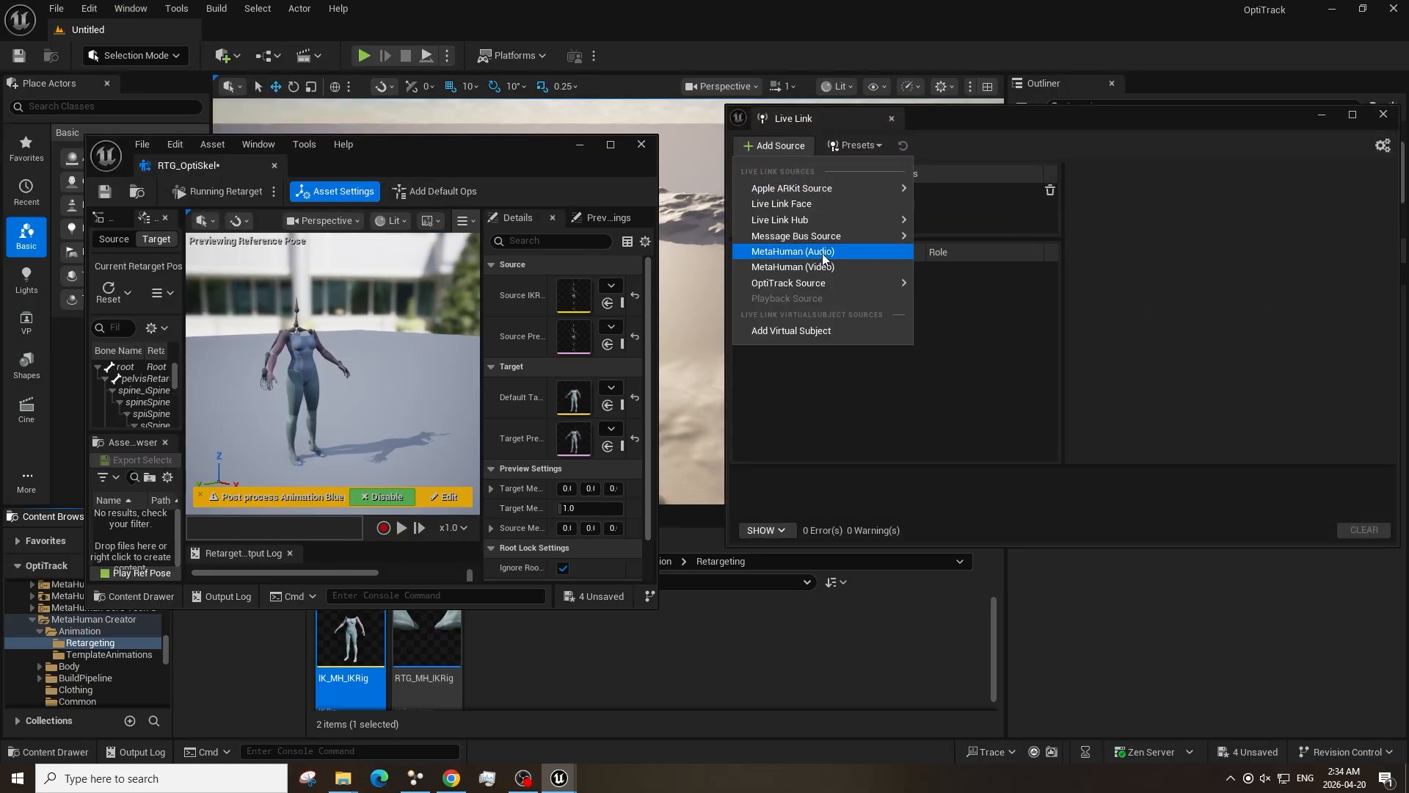
pyautogui.moveTo(823, 282)
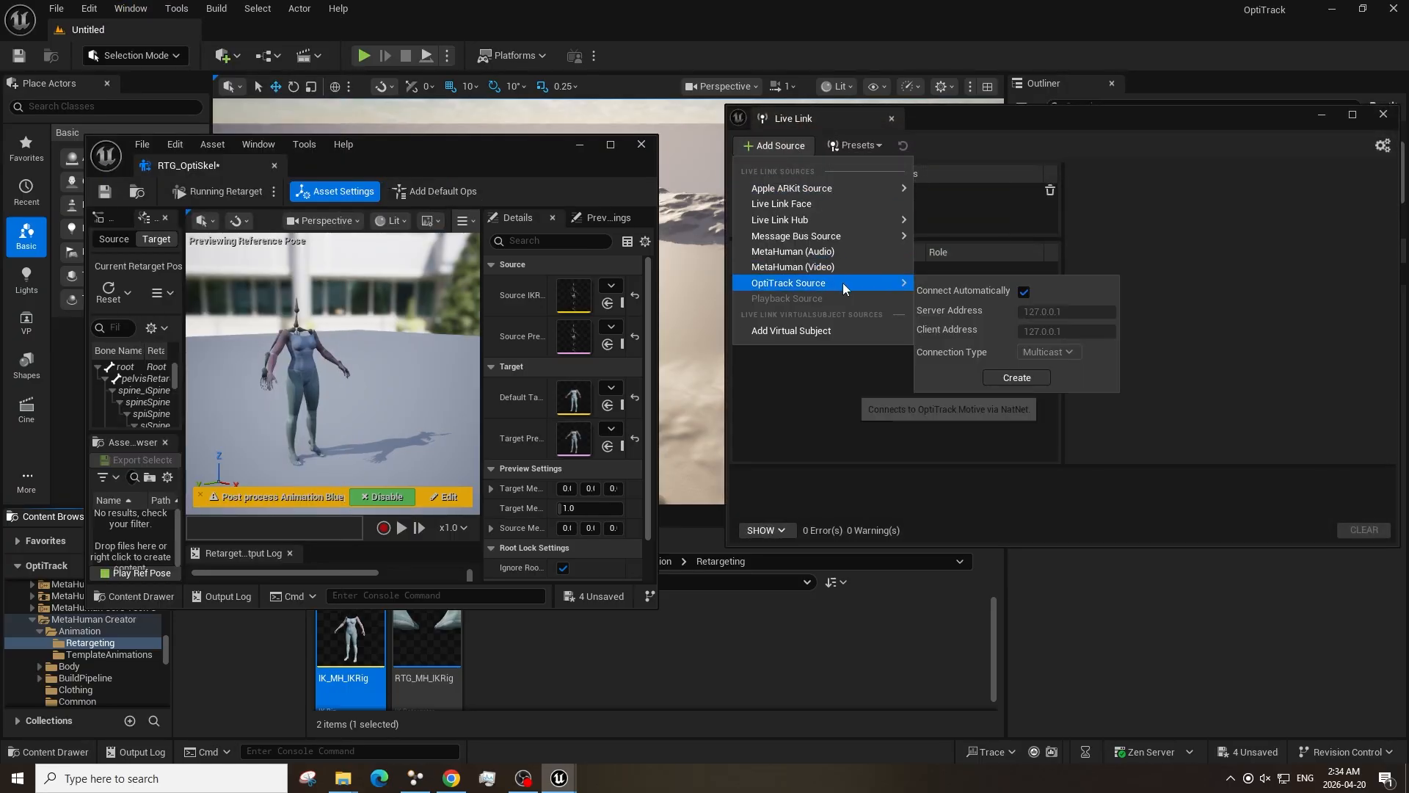
pyautogui.click(1024, 293)
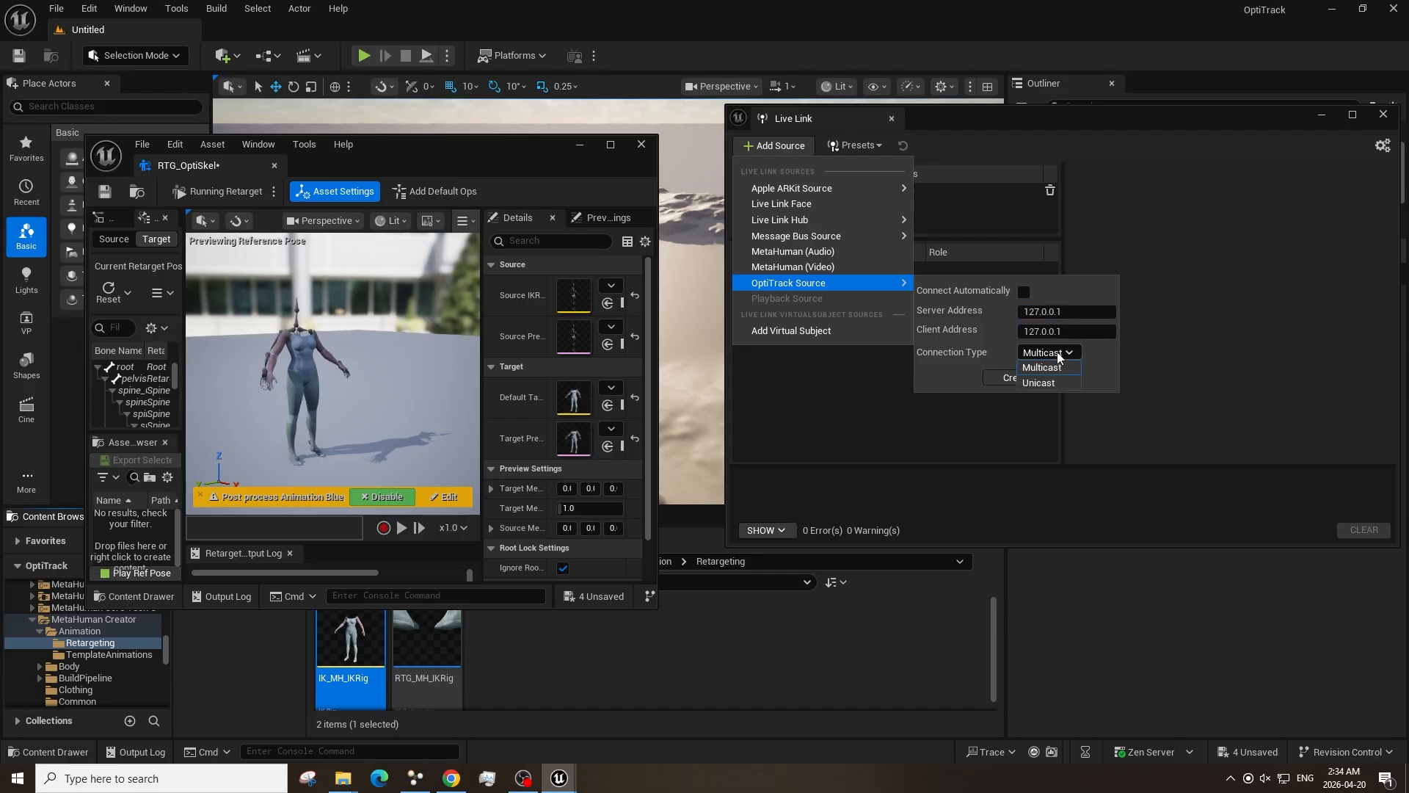
pyautogui.click(1041, 383)
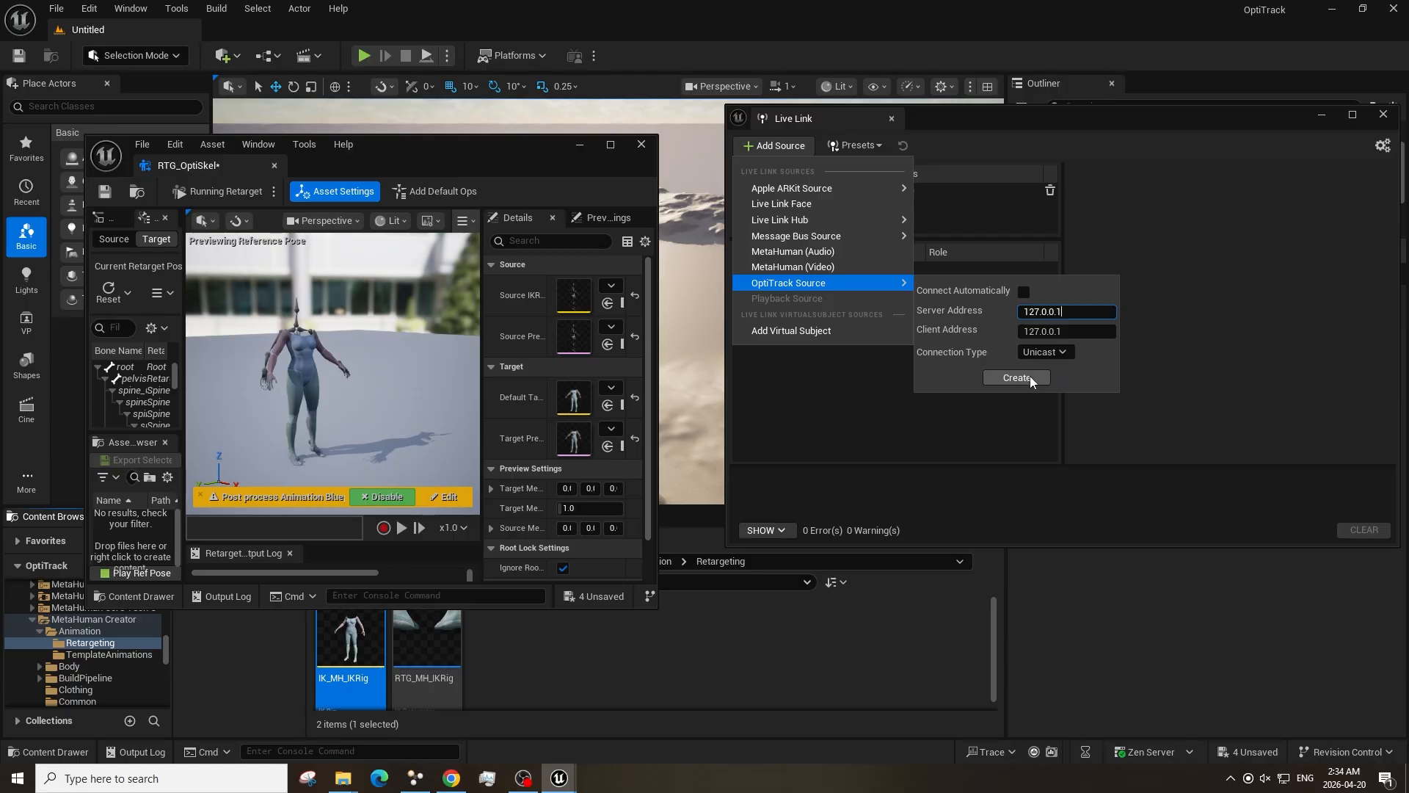
pyautogui.click(1030, 376)
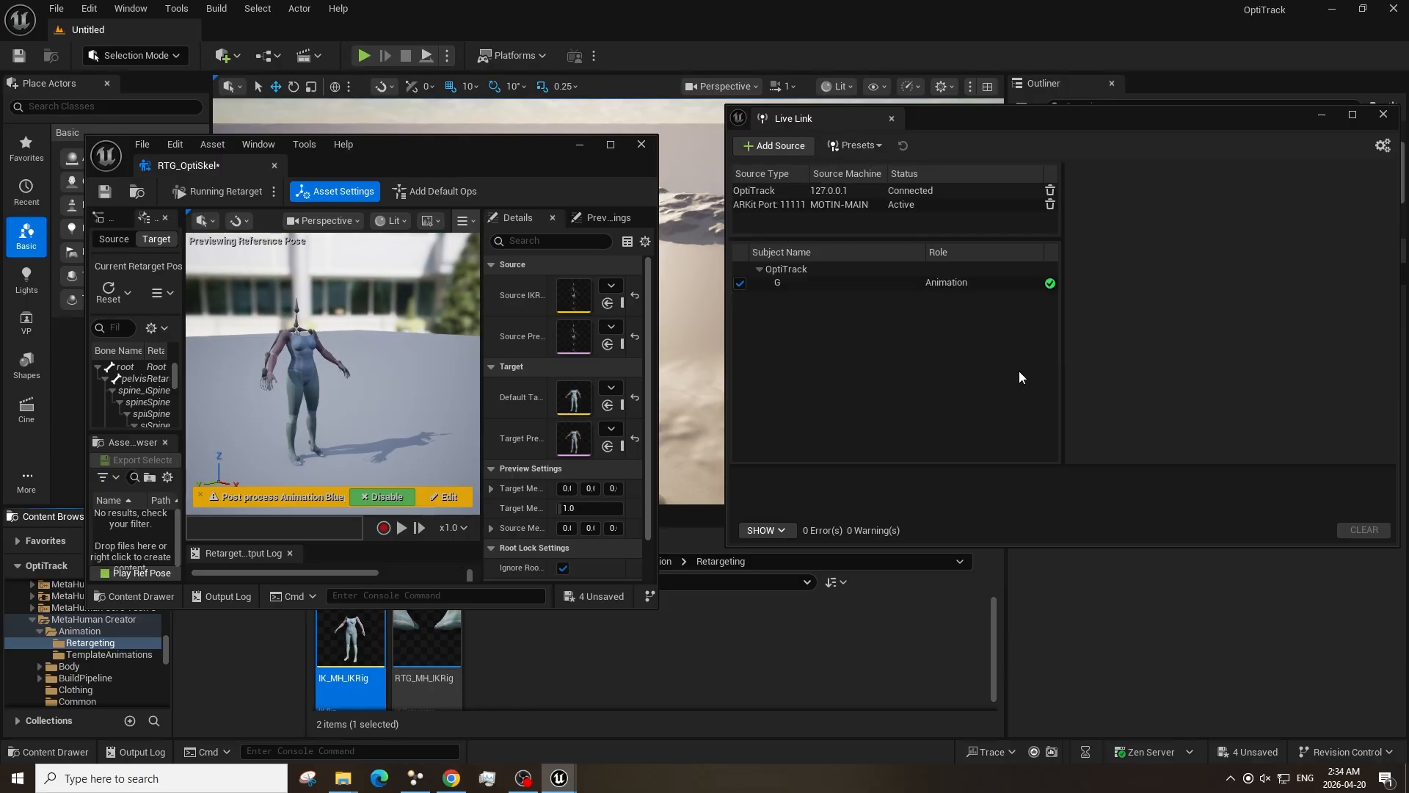
# Turn off Animate Y-Forward for the OptiTrack Live Link source.
pyautogui.click(902, 268)
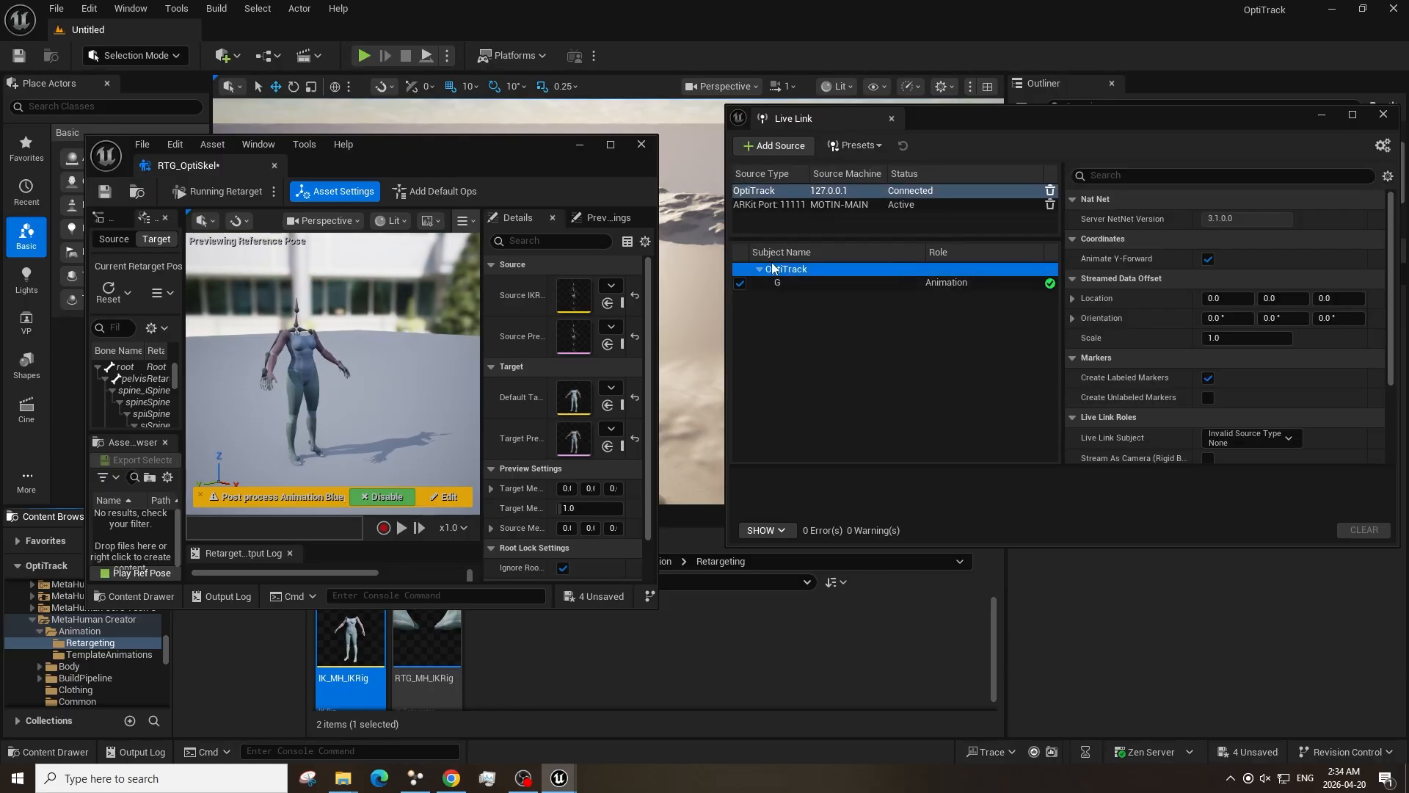
pyautogui.click(1208, 258)
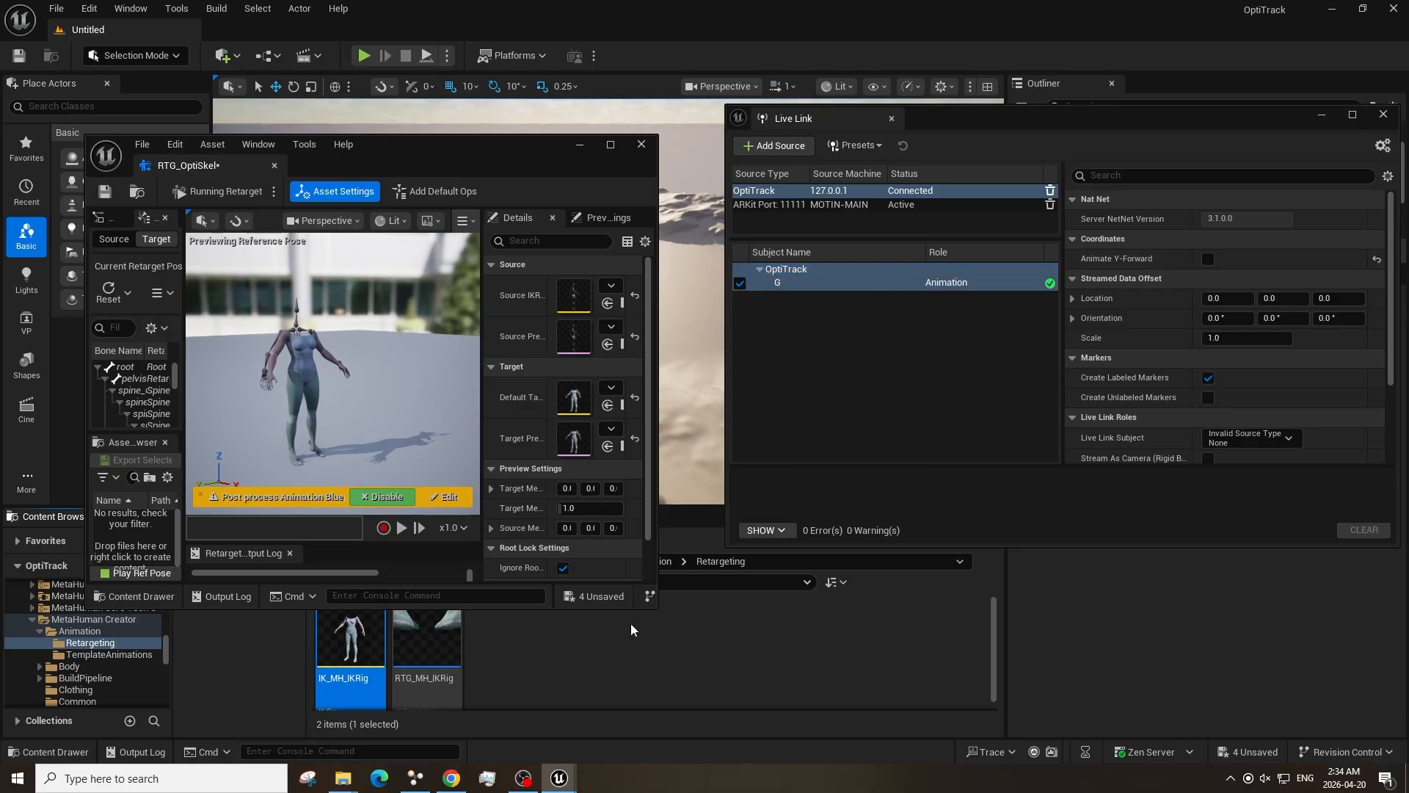
# Enlarge the RTG_OptiSkel editor and set its preview to the Live Link Preview Controller with subject G.
pyautogui.moveTo(652, 608); pyautogui.dragTo(1042, 654)
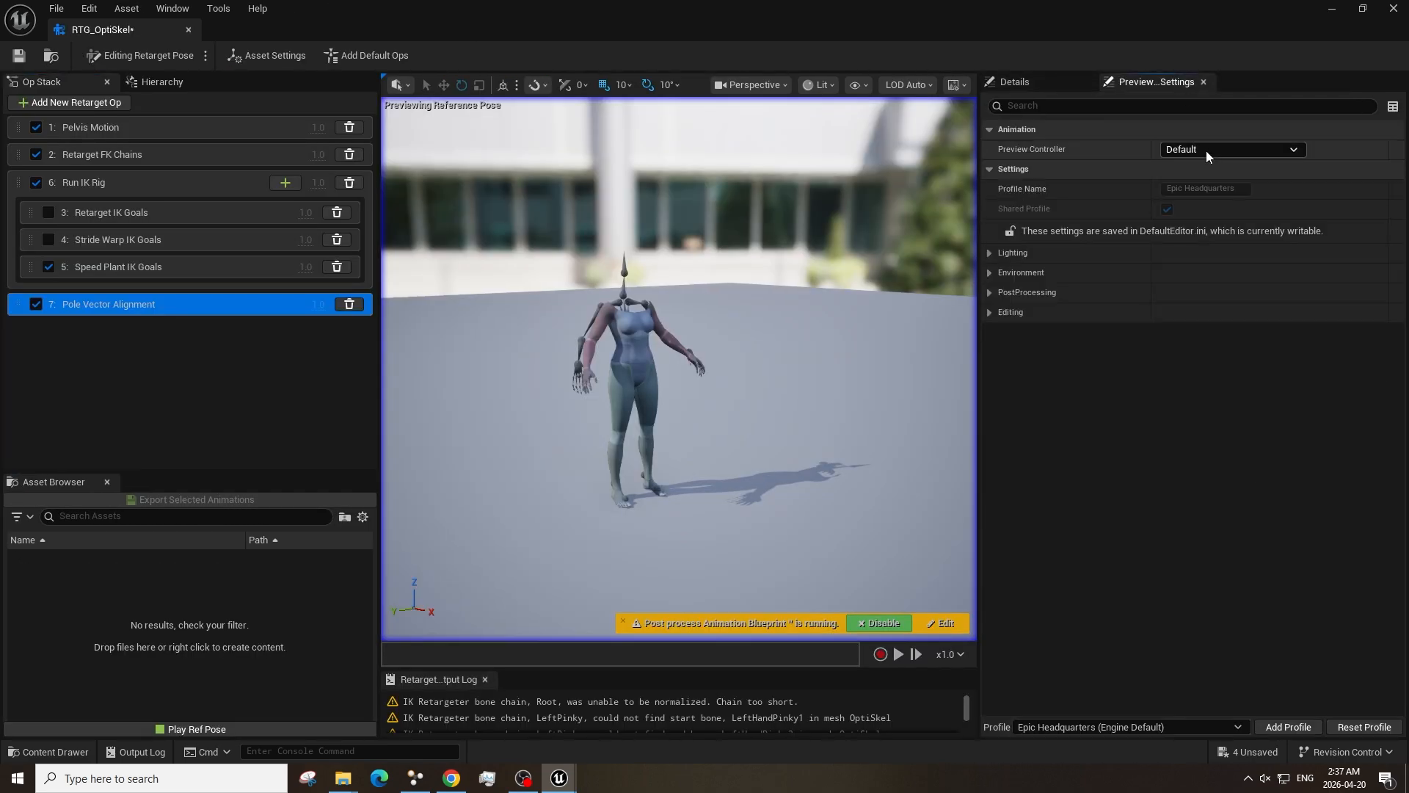
pyautogui.click(1208, 149)
pyautogui.click(1224, 226)
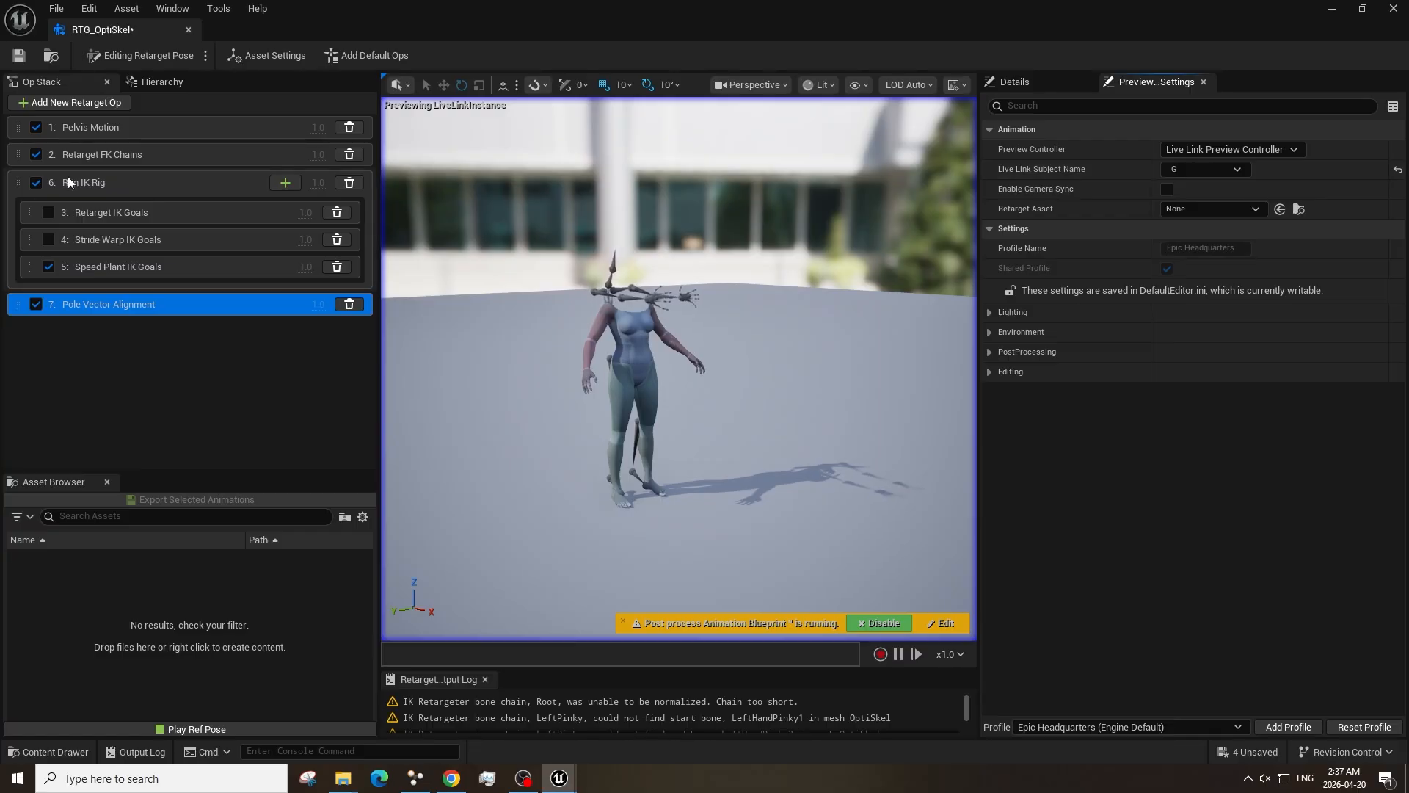
# Switch RTG_OptiSkel from editing the retarget pose to running the retarget and inspect the streamed motion on the MetaHuman body.
pyautogui.click(135, 56)
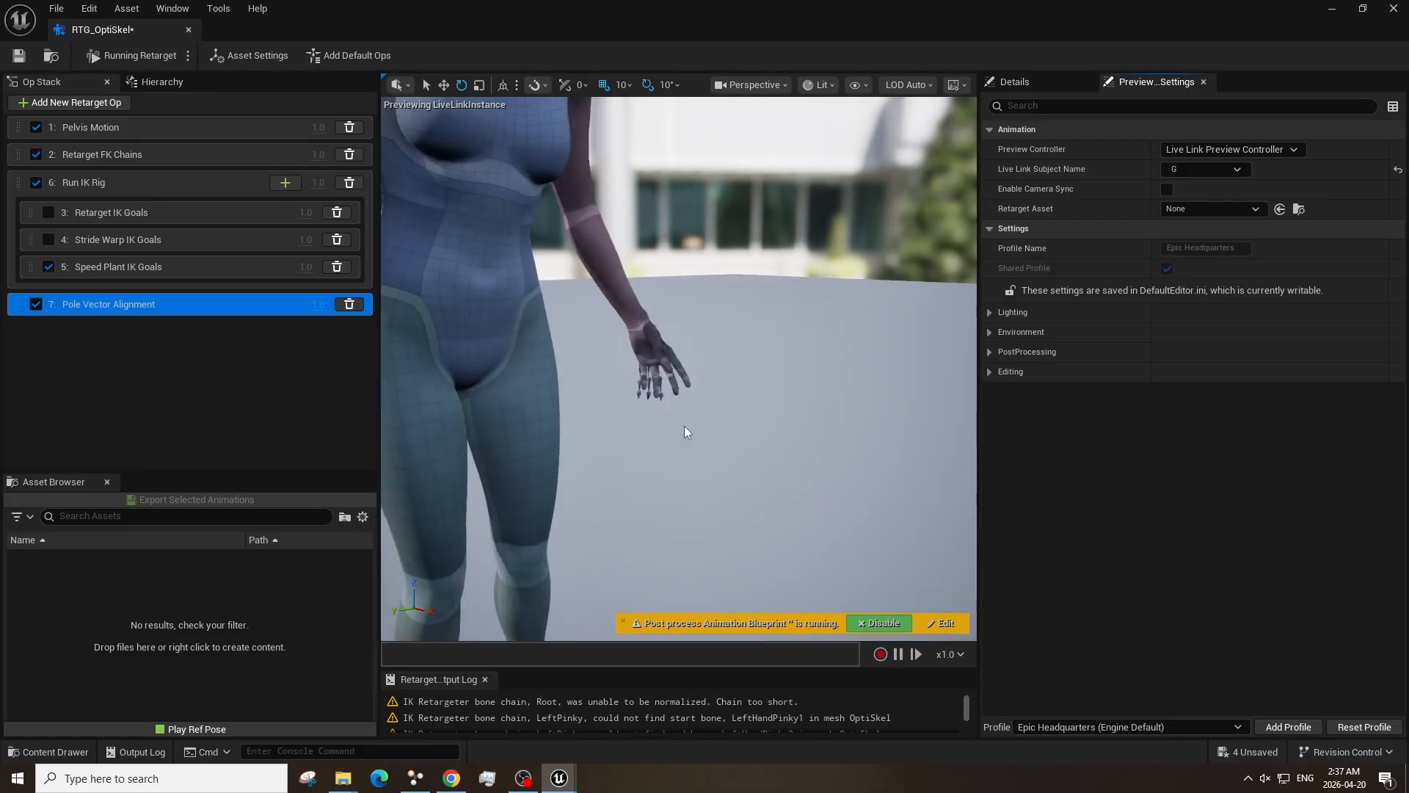
pyautogui.scroll(-4, 675, 450)
pyautogui.moveTo(676, 449); pyautogui.dragTo(727, 431, button='right')
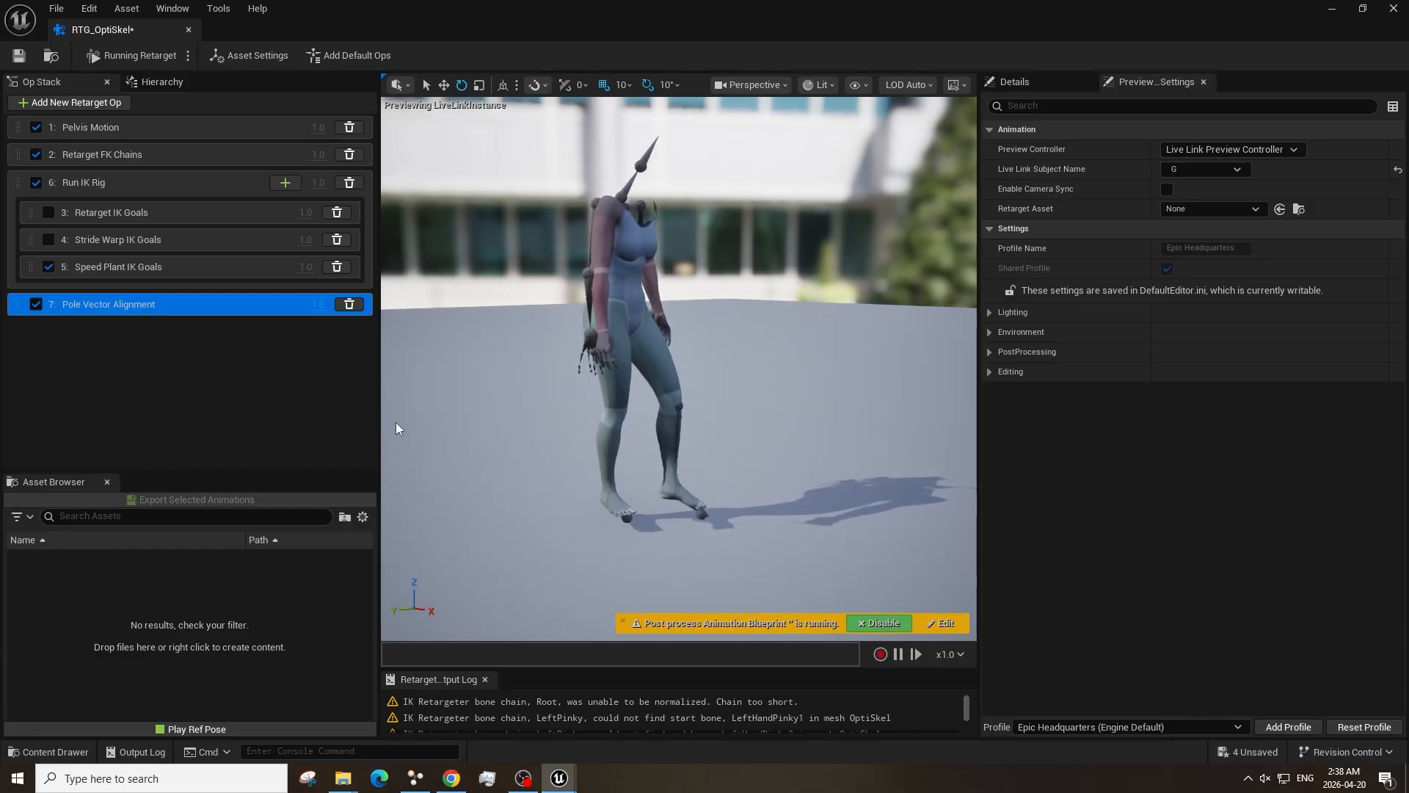
pyautogui.moveTo(853, 432); pyautogui.dragTo(947, 448, button='right')
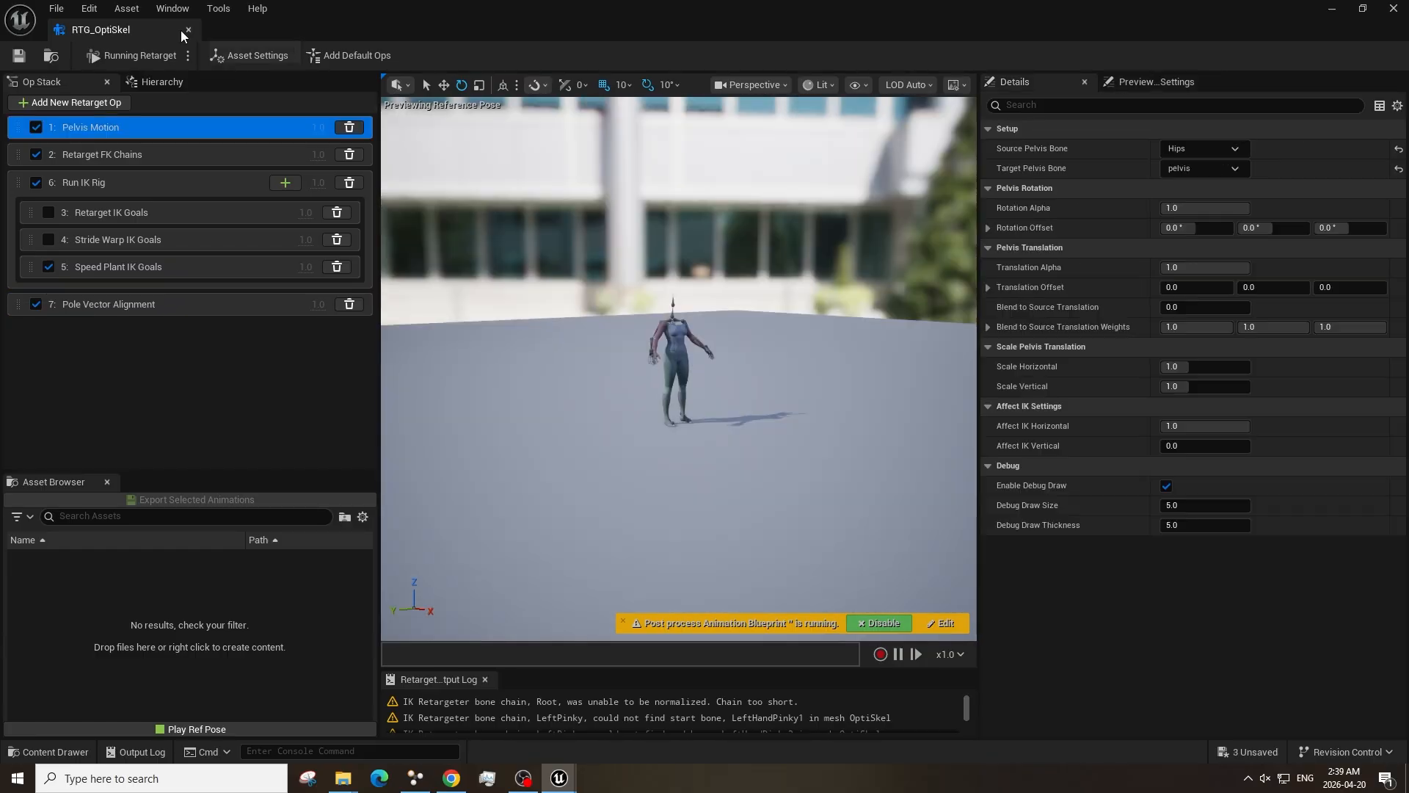
# Close the retargeter and Live Link windows, and create an animation blueprint for OptiSkel_Skeleton named ABP_Livelink in the Optitrack folder.
pyautogui.click(188, 29)
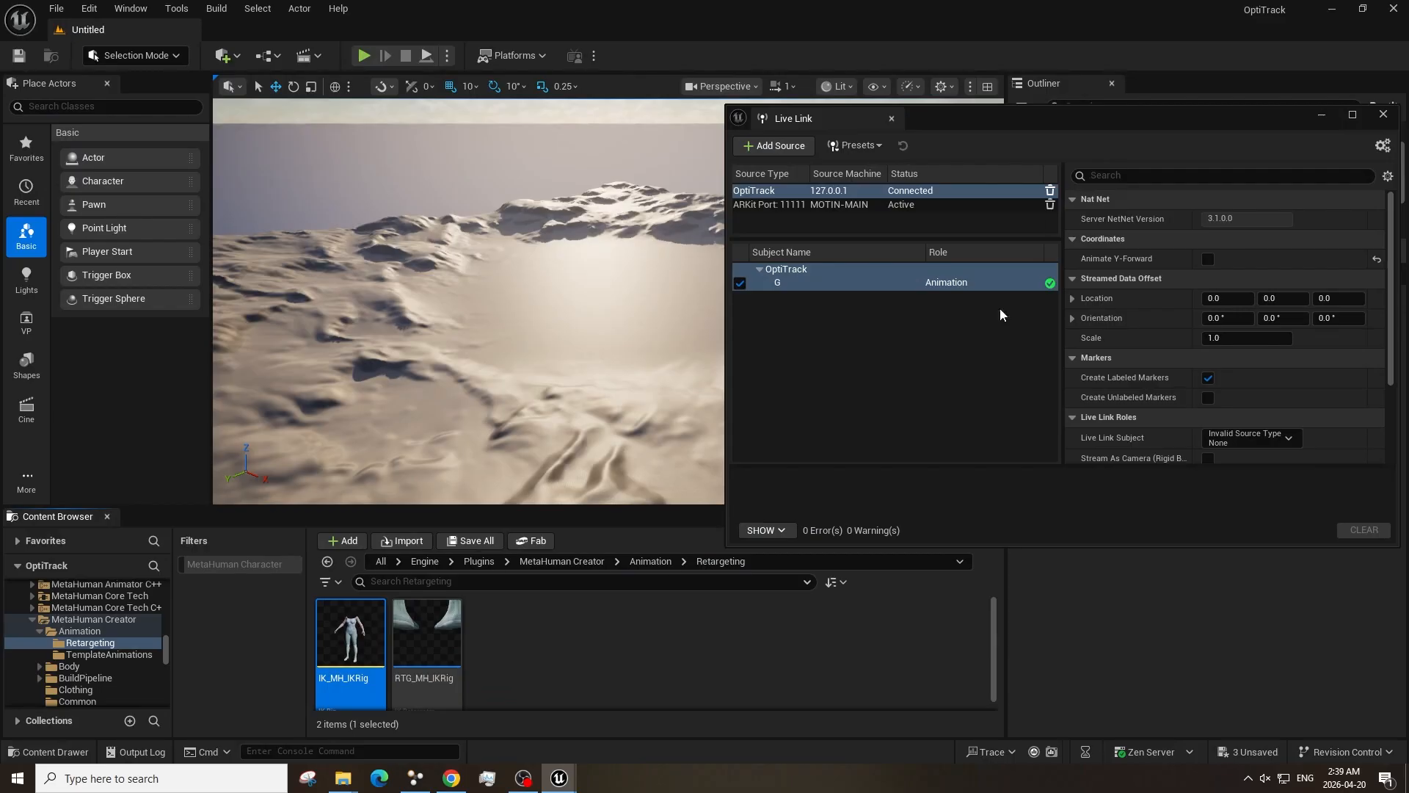
pyautogui.click(1381, 112)
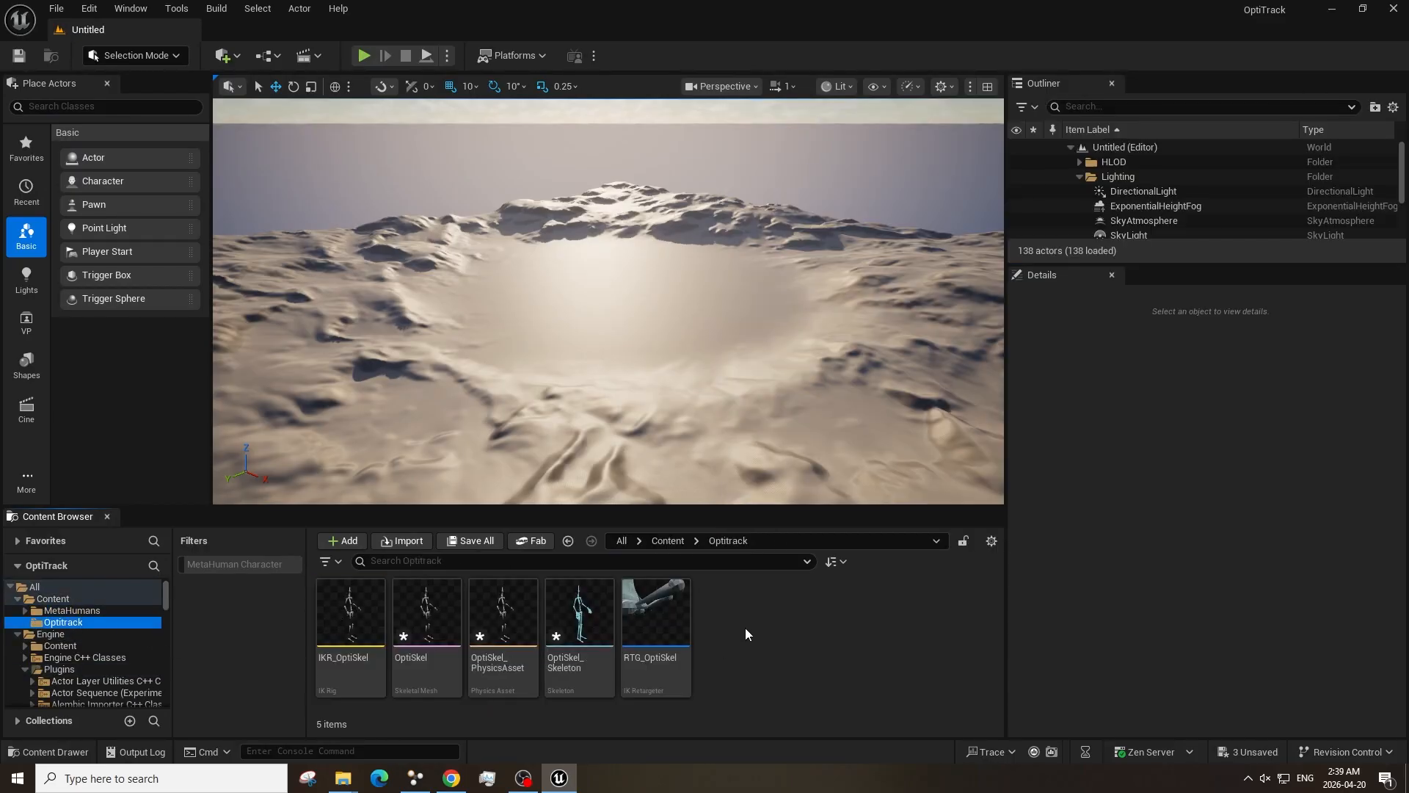
pyautogui.rightClick(746, 628)
pyautogui.click(826, 176)
pyautogui.scroll(-4, 743, 354)
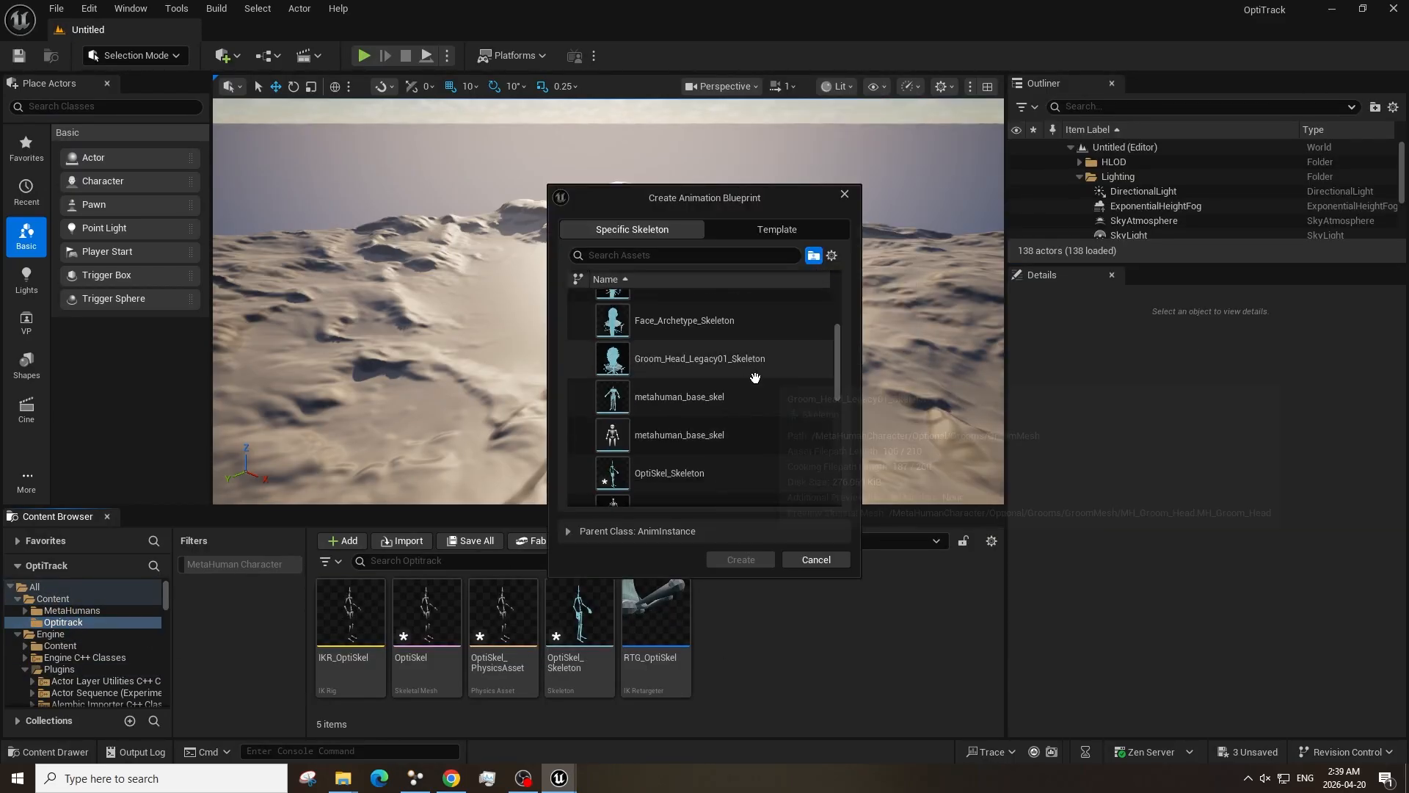
pyautogui.scroll(-5, 720, 426)
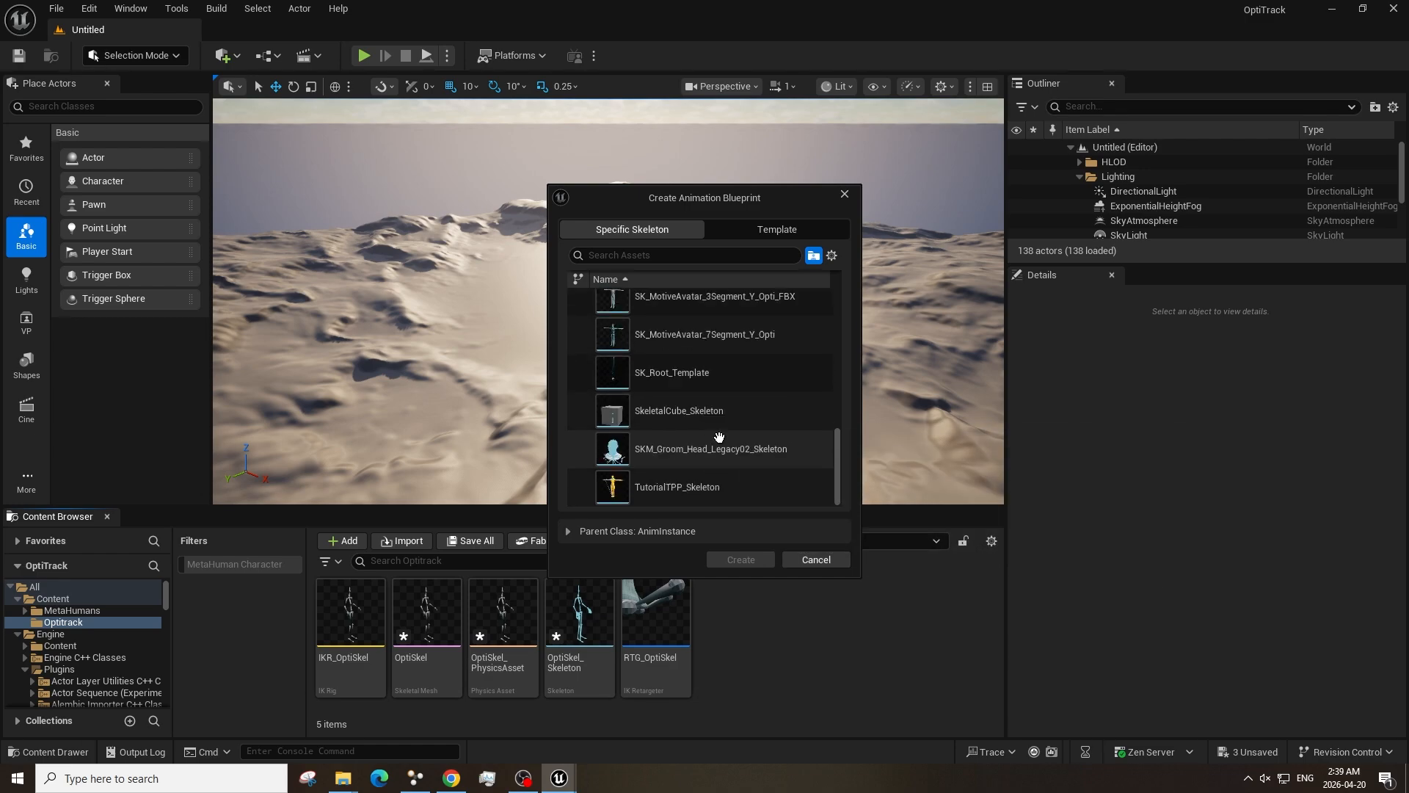
pyautogui.scroll(5, 725, 452)
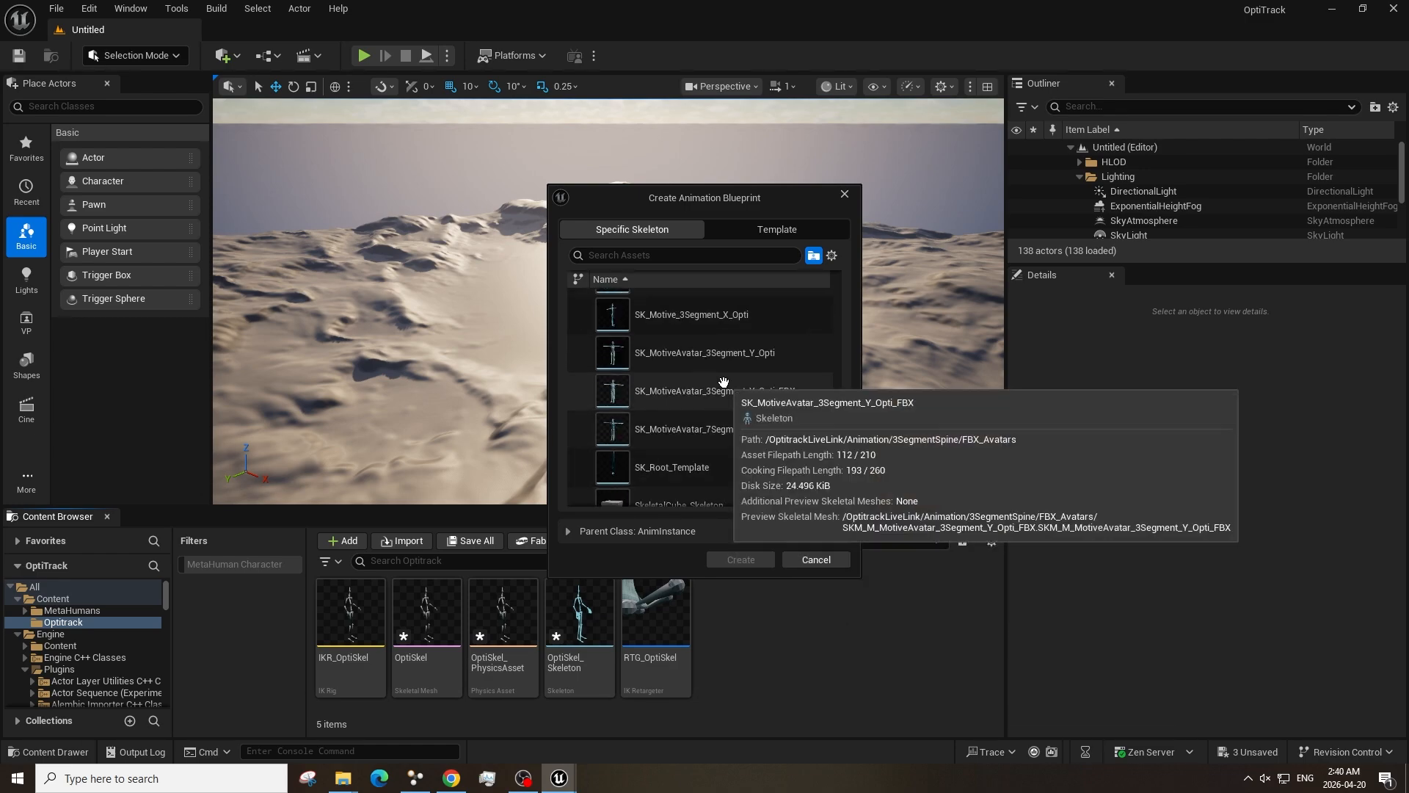
pyautogui.scroll(6, 738, 433)
pyautogui.scroll(-3, 739, 437)
pyautogui.click(742, 493)
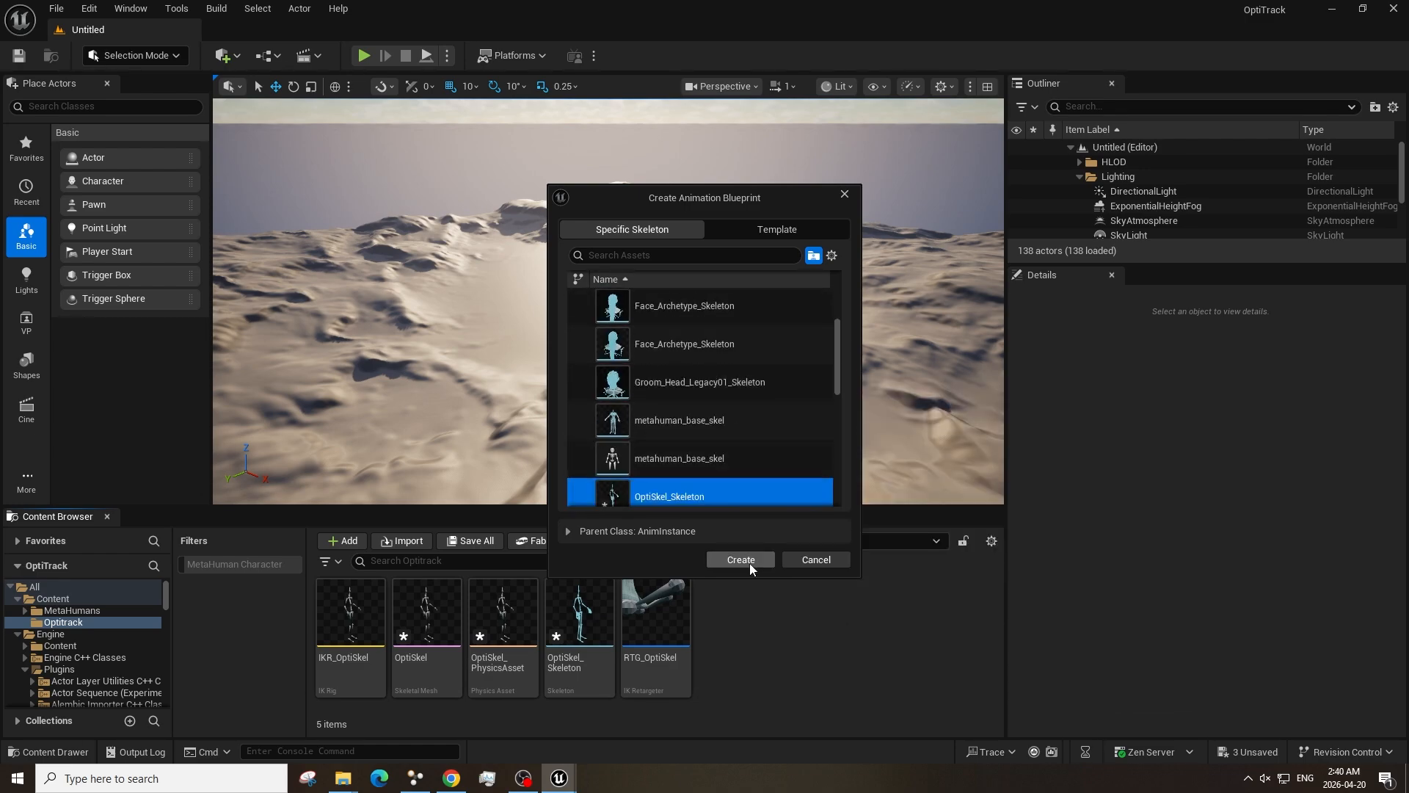
pyautogui.click(751, 562)
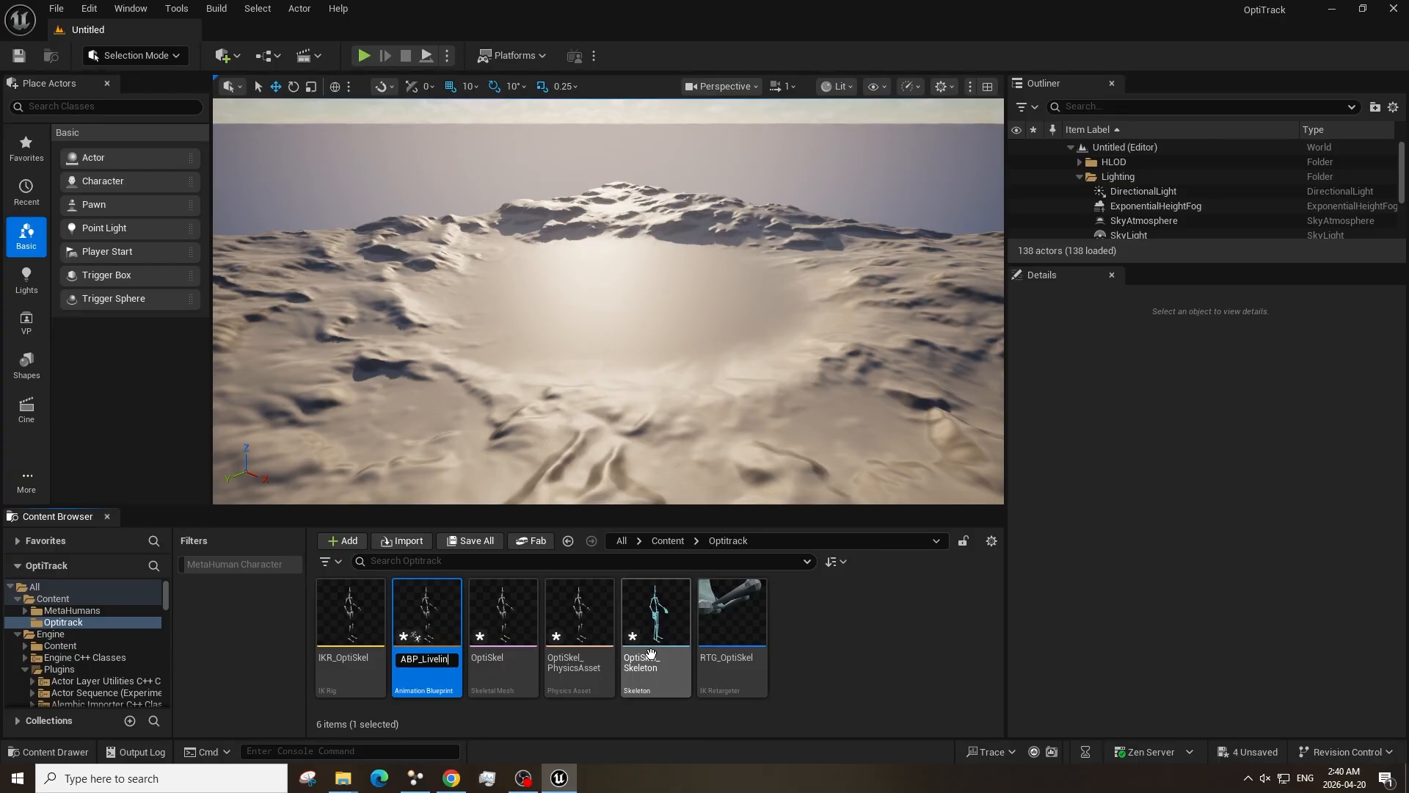
pyautogui.write('ABP_Livelink')
pyautogui.press('Return')
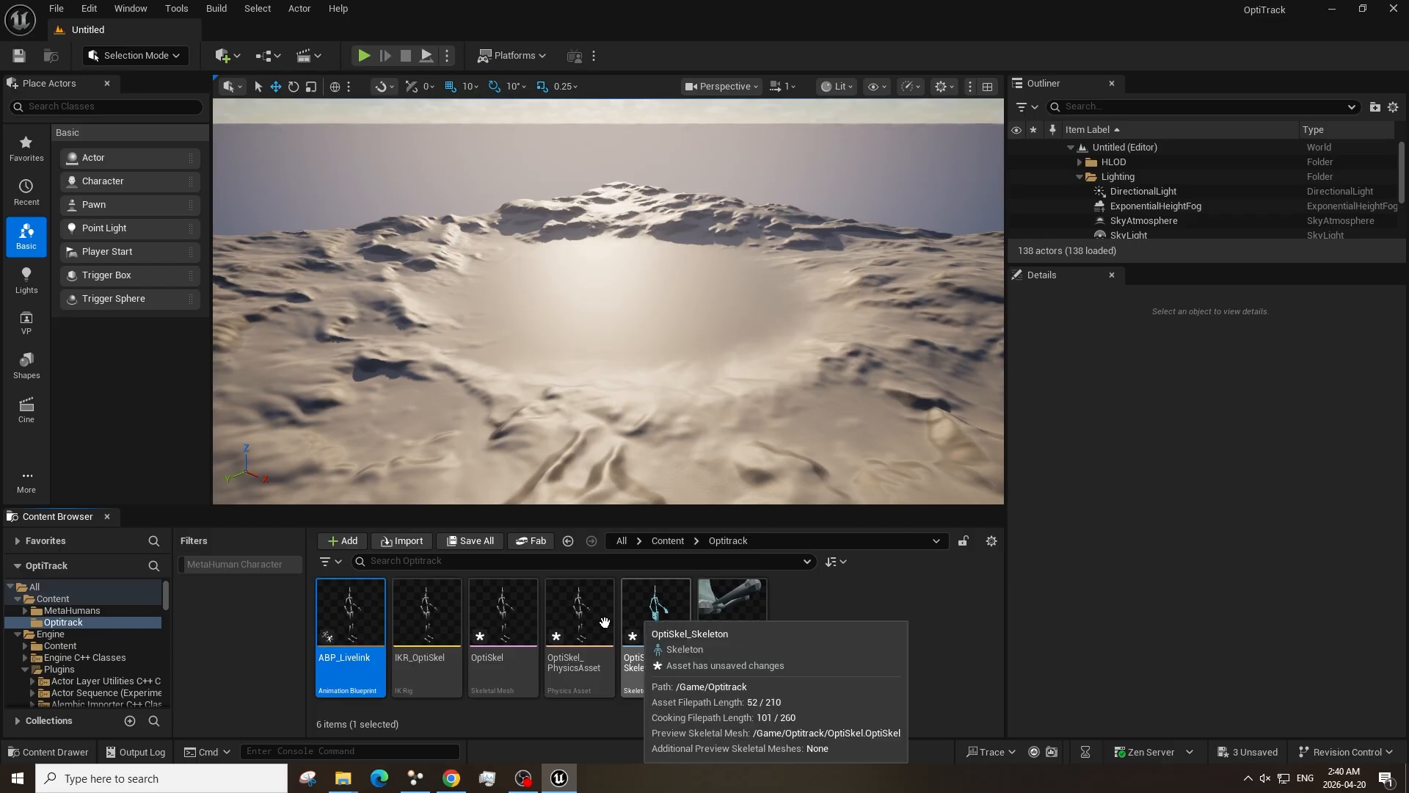
# Add a Live Link Pose node to the AnimGraph of ABP_Livelink and connect it to the Output Pose result.
pyautogui.doubleClick(355, 607)
pyautogui.rightClick(499, 361)
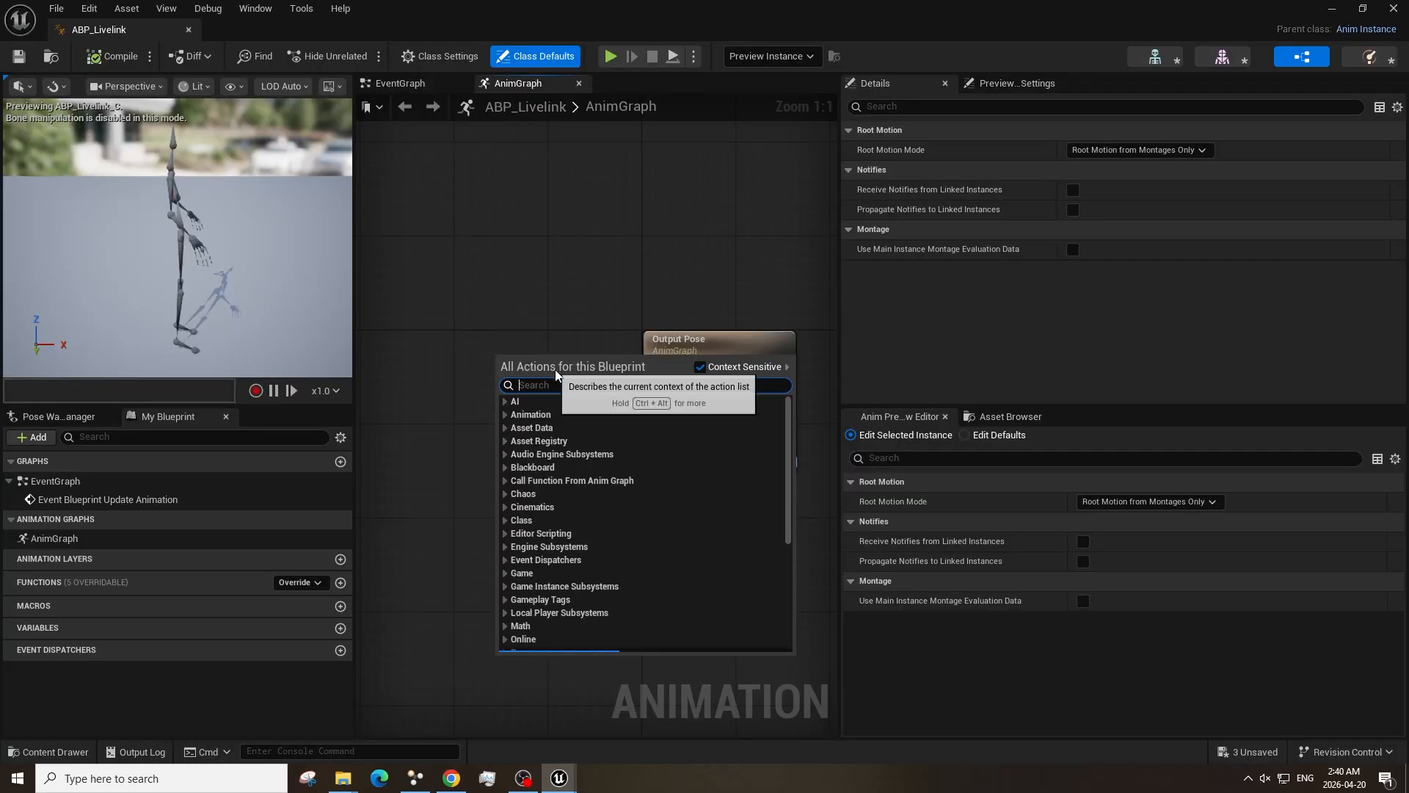
pyautogui.write('pose l')
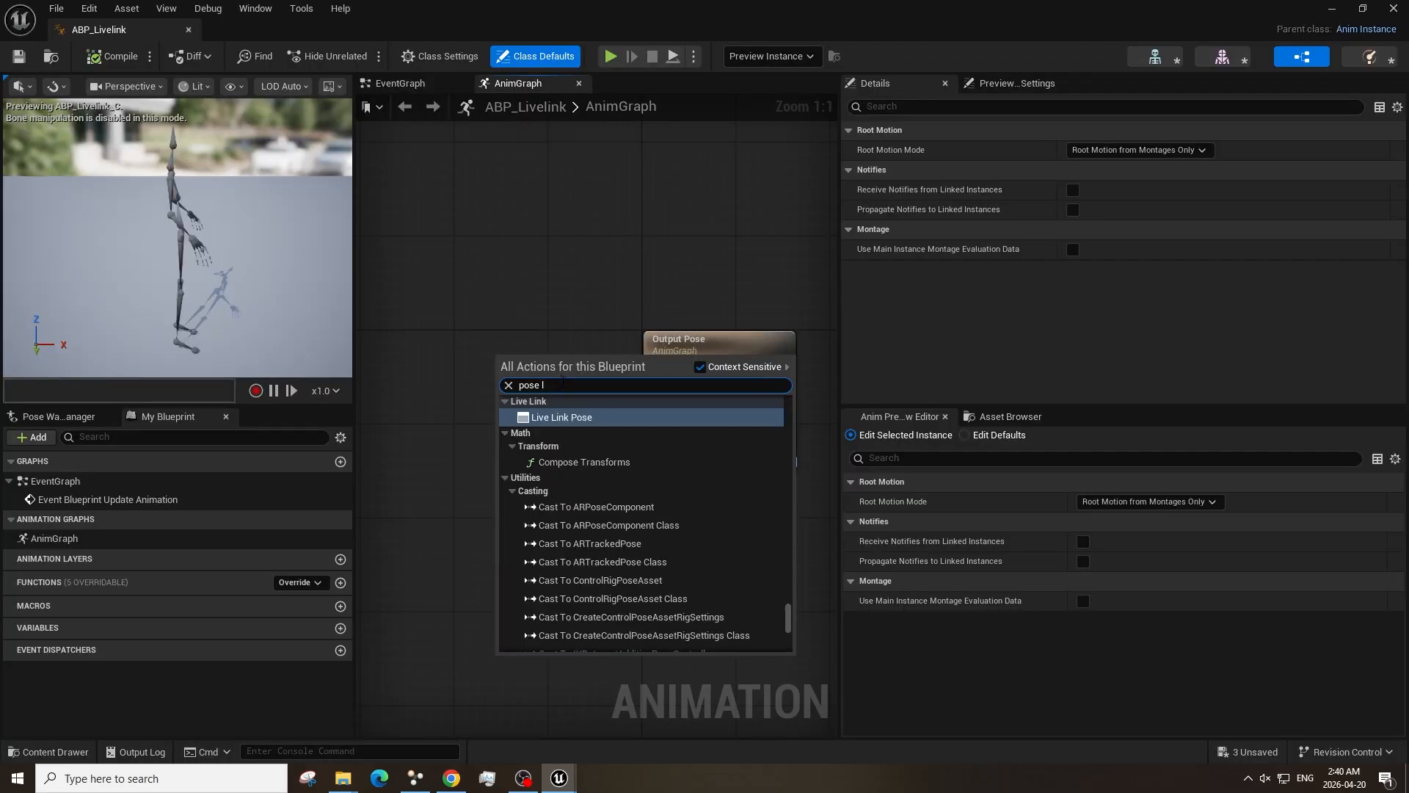
pyautogui.click(572, 417)
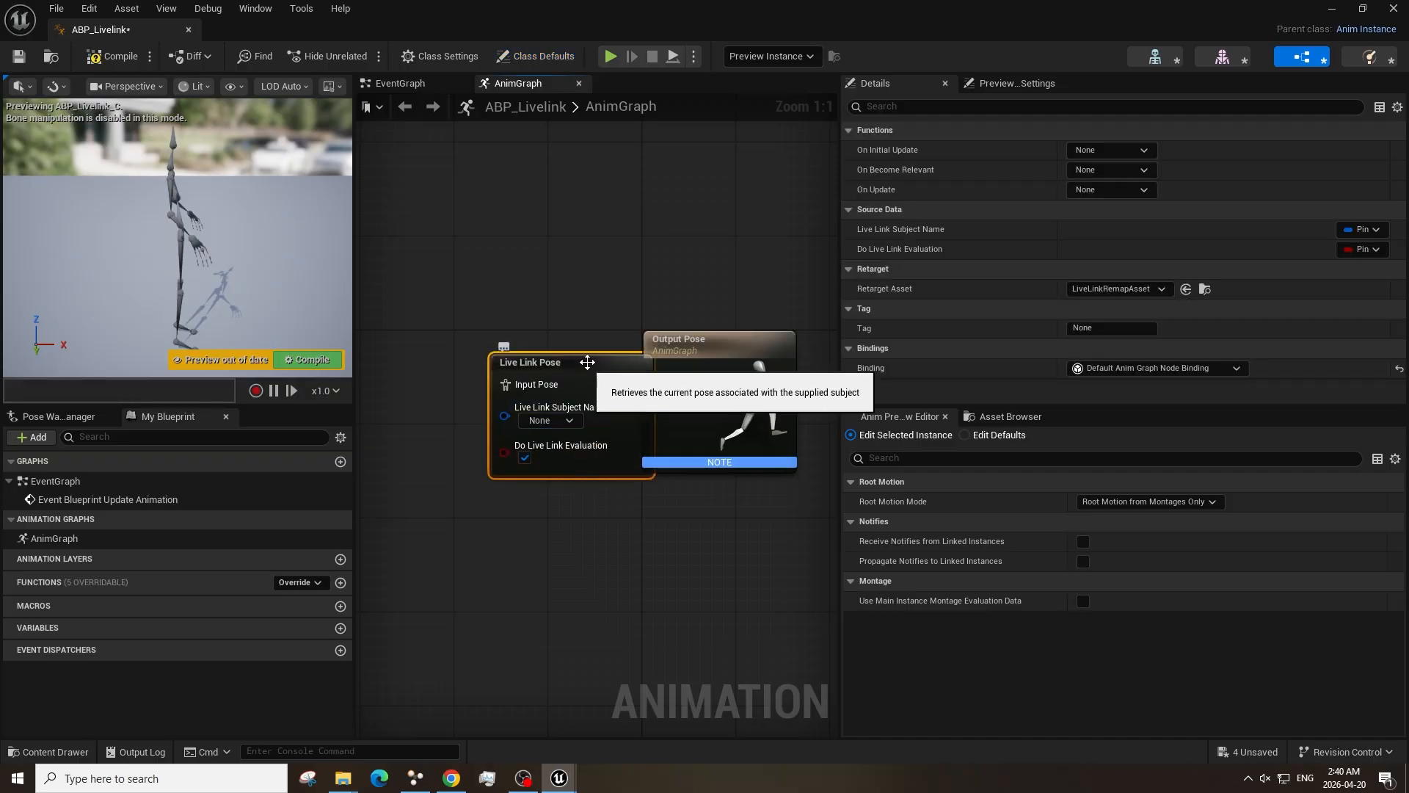
pyautogui.moveTo(586, 362); pyautogui.dragTo(659, 407)
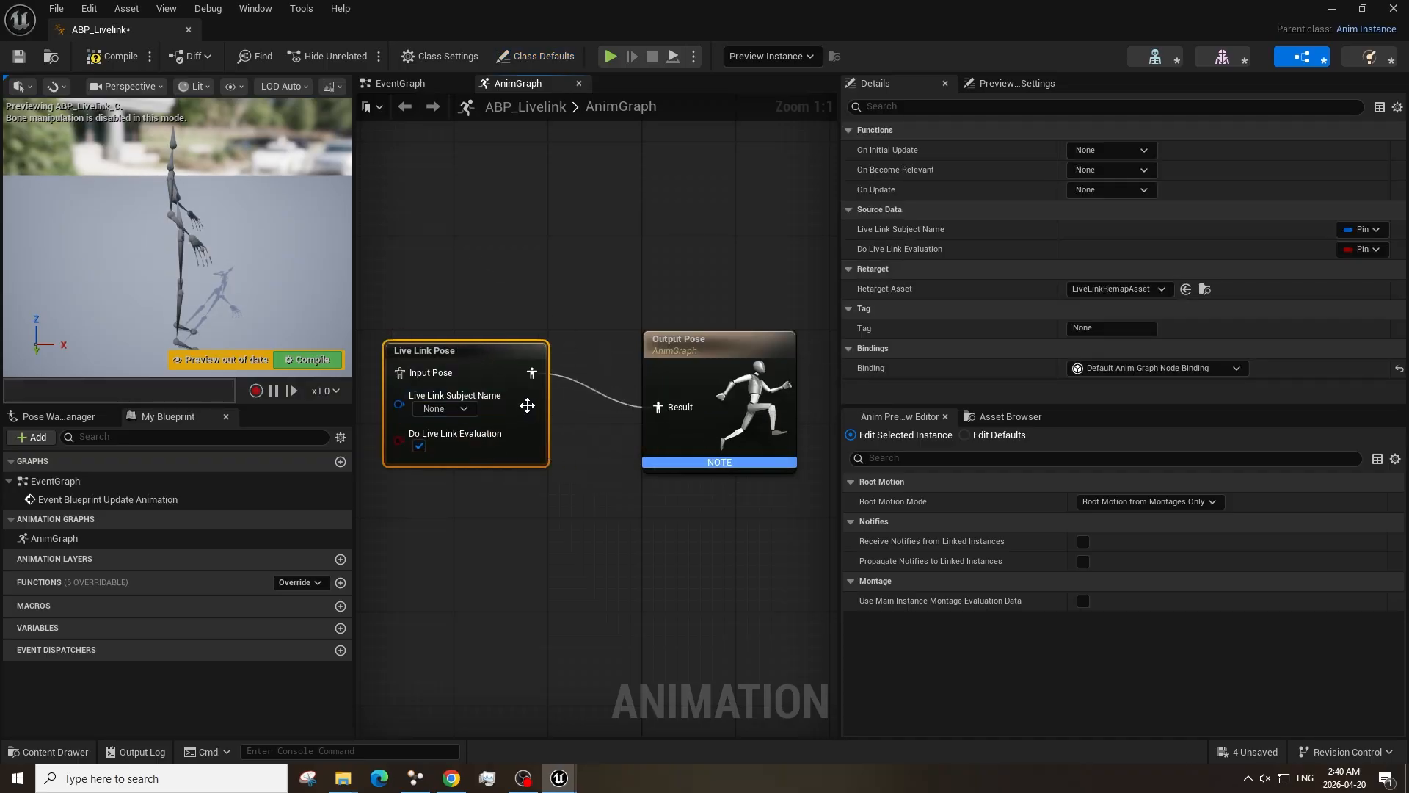
# Set the Live Link Subject Name of the Live Link Pose node to G.
pyautogui.click(444, 409)
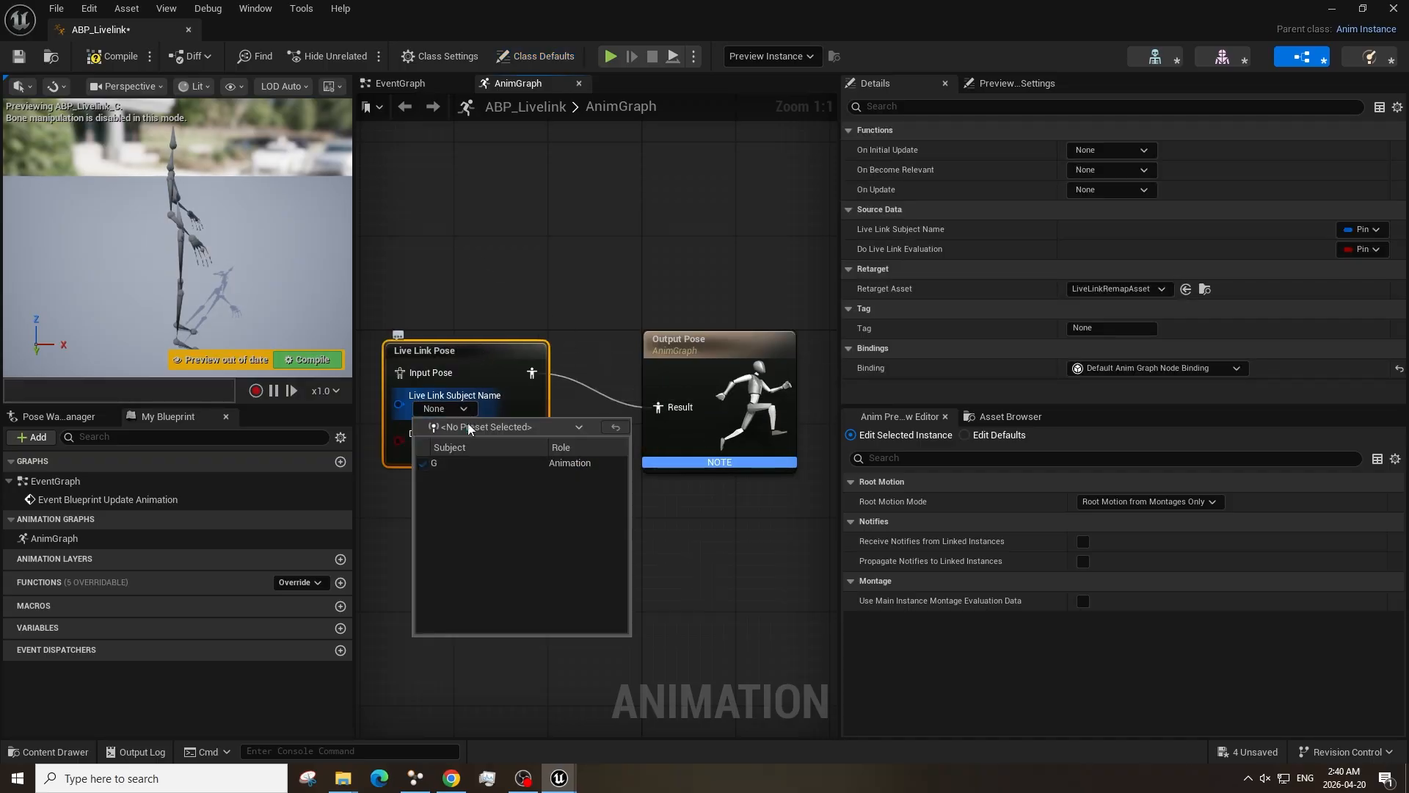
pyautogui.click(460, 464)
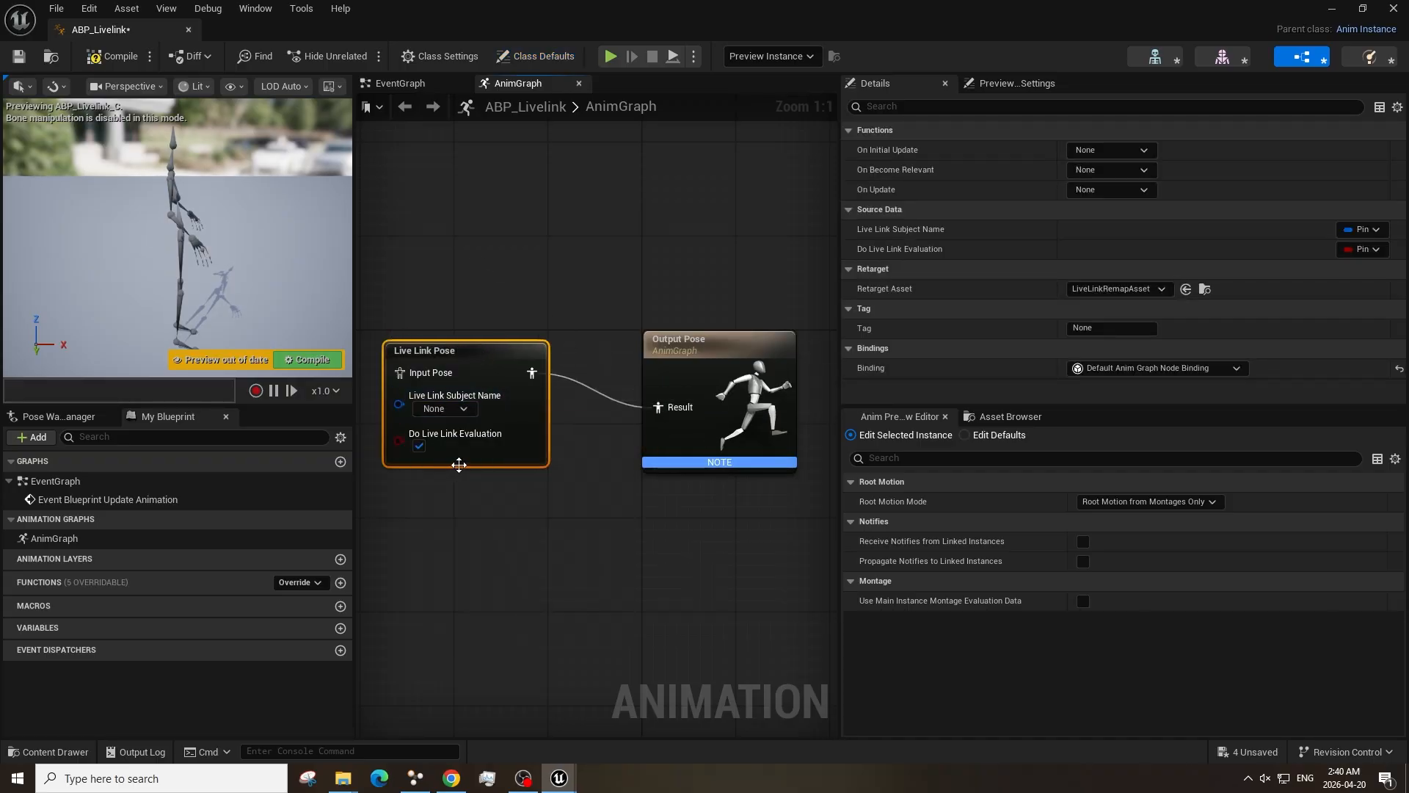
pyautogui.click(435, 411)
pyautogui.click(434, 410)
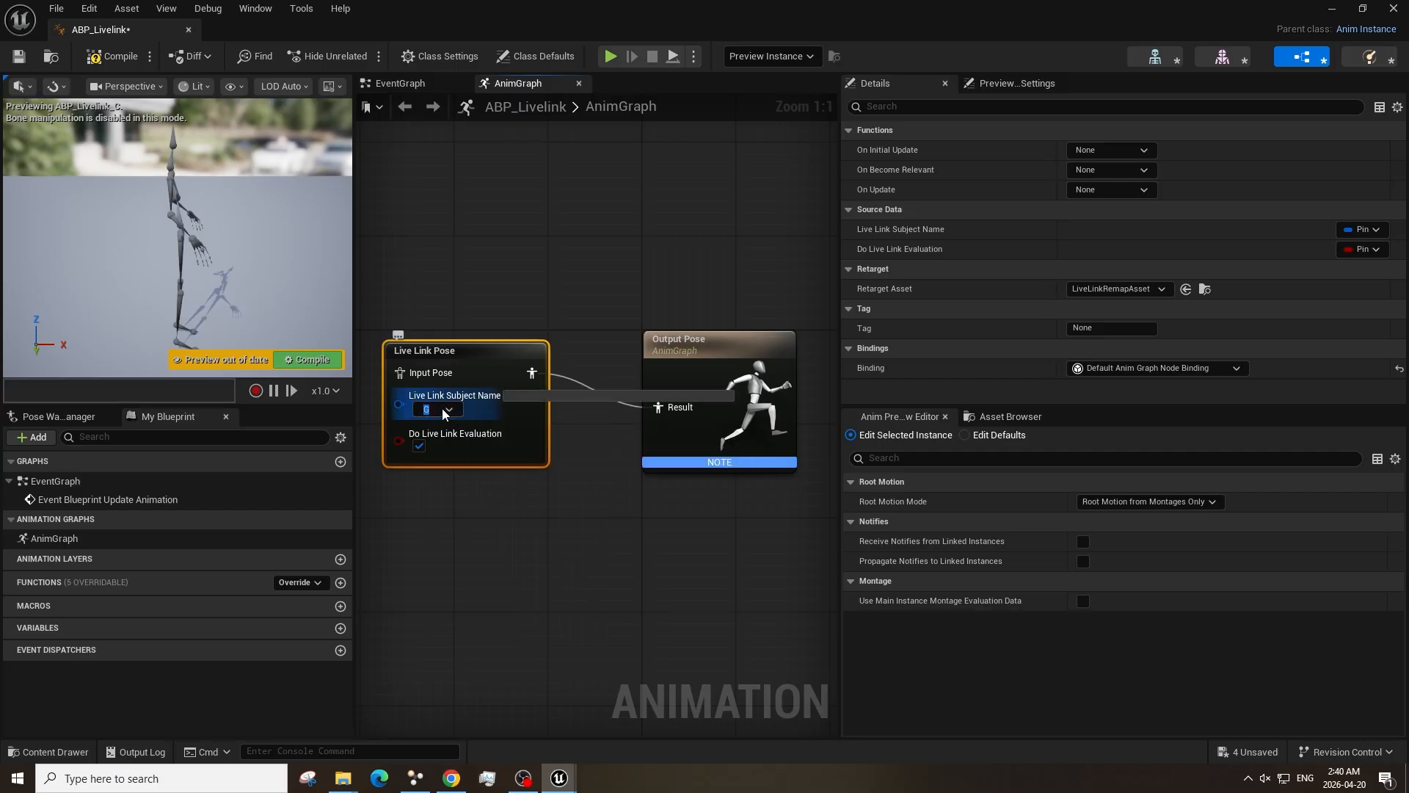
pyautogui.click(464, 491)
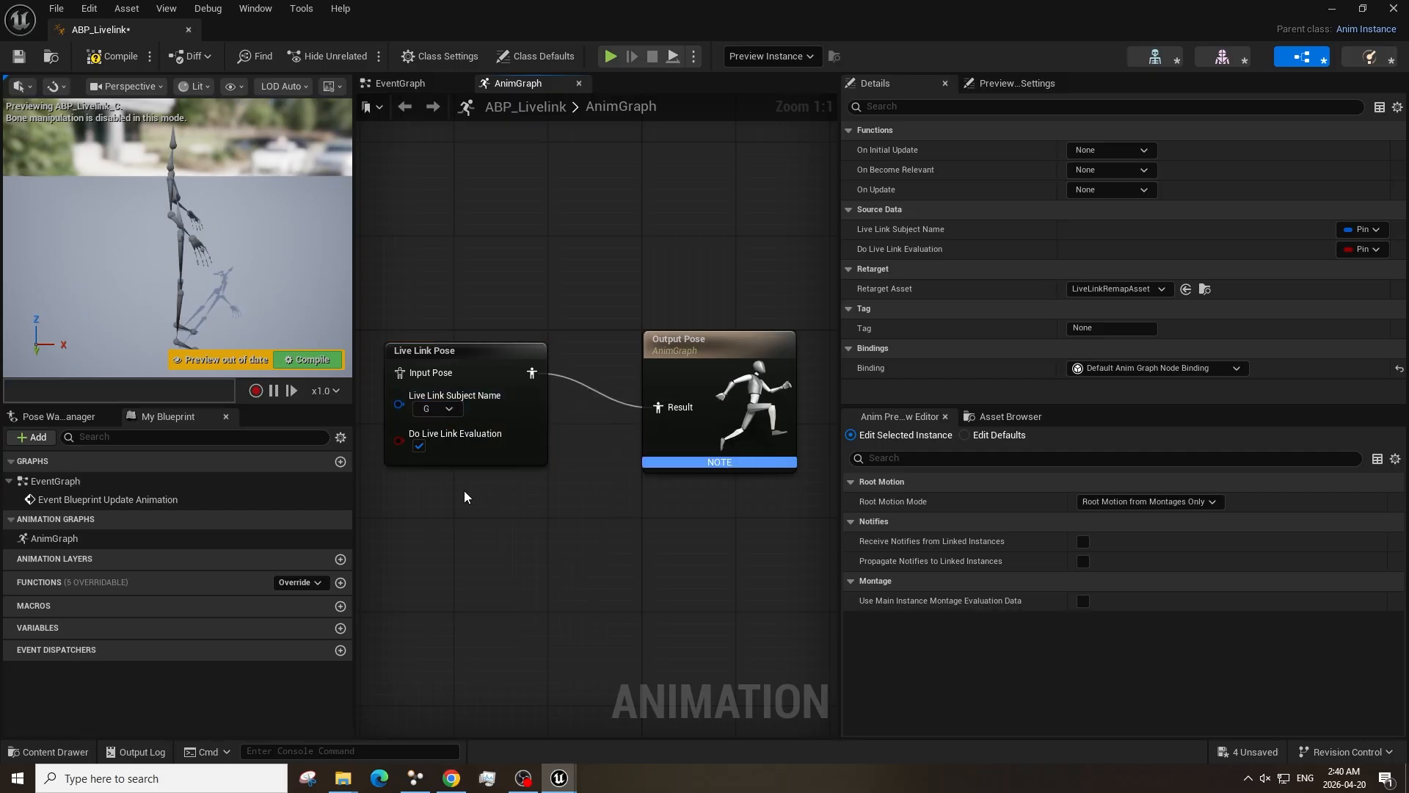
pyautogui.click(449, 409)
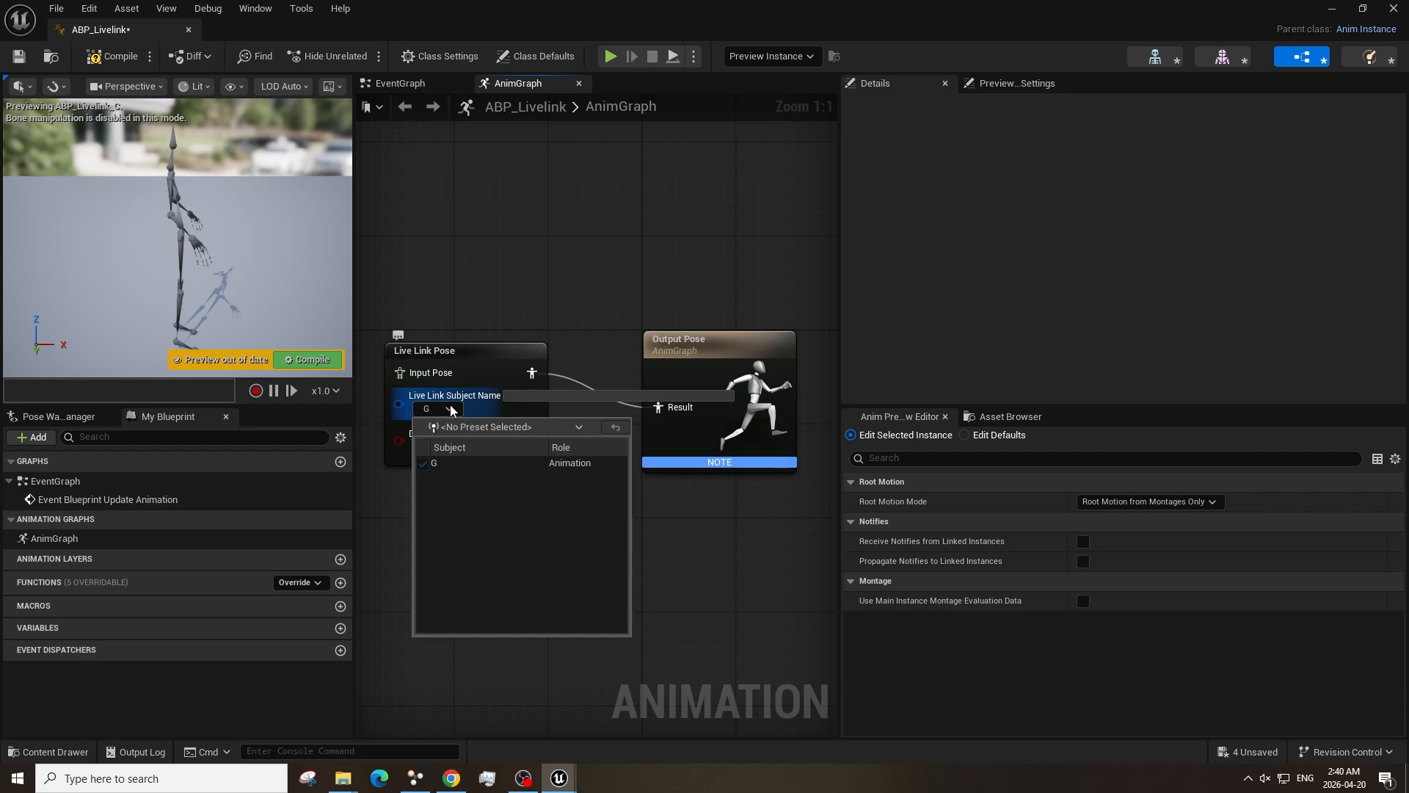
pyautogui.click(449, 464)
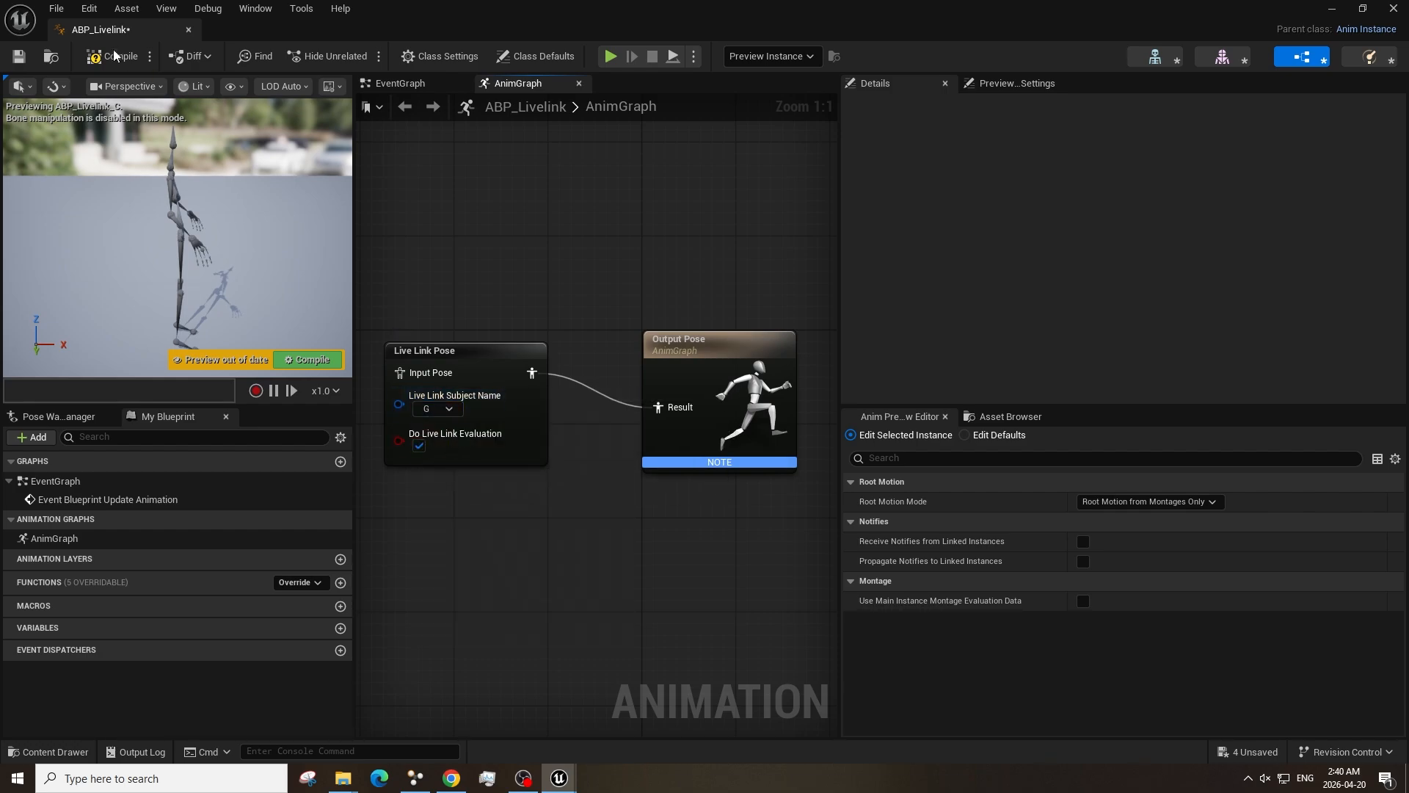
# Compile and save ABP_Livelink, and close its editor.
pyautogui.click(100, 63)
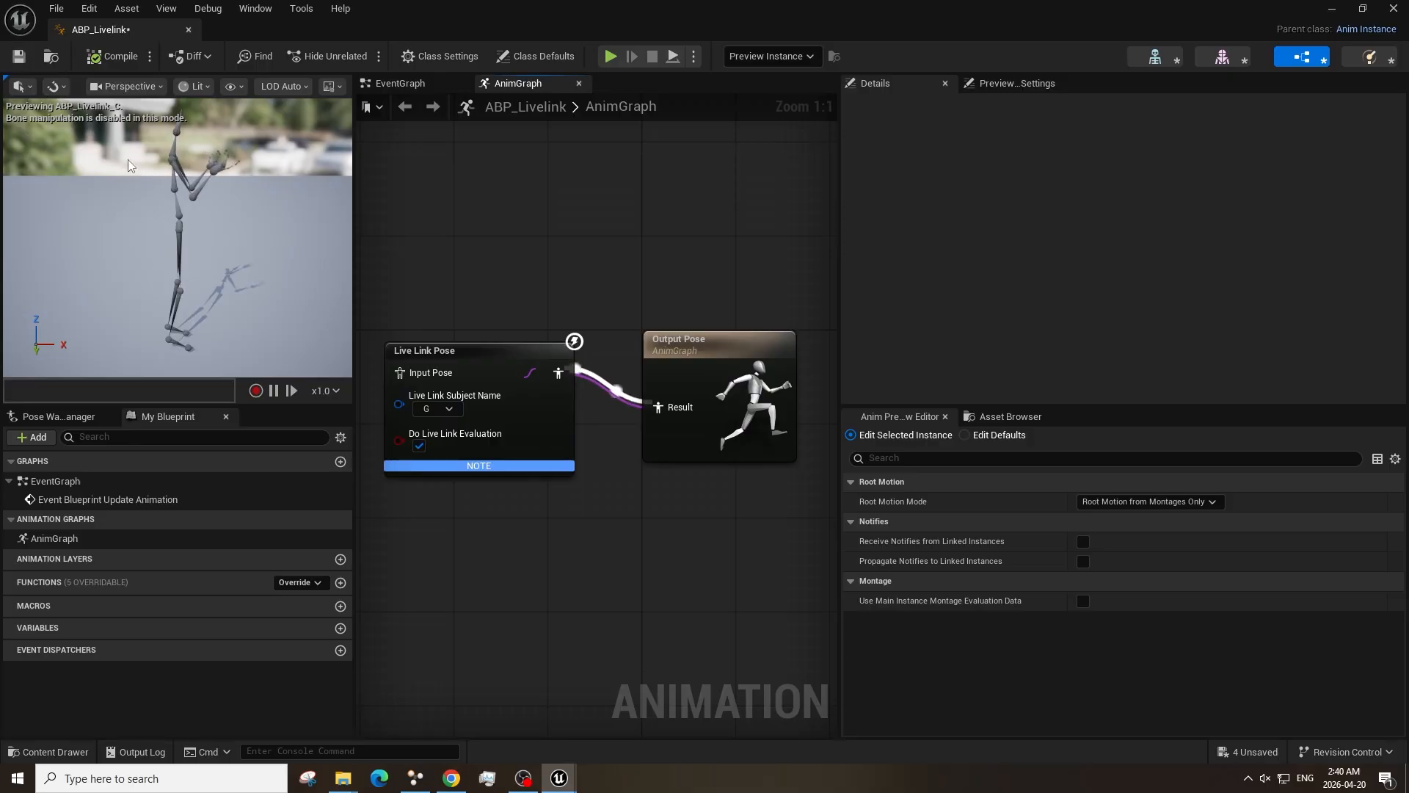
pyautogui.click(18, 56)
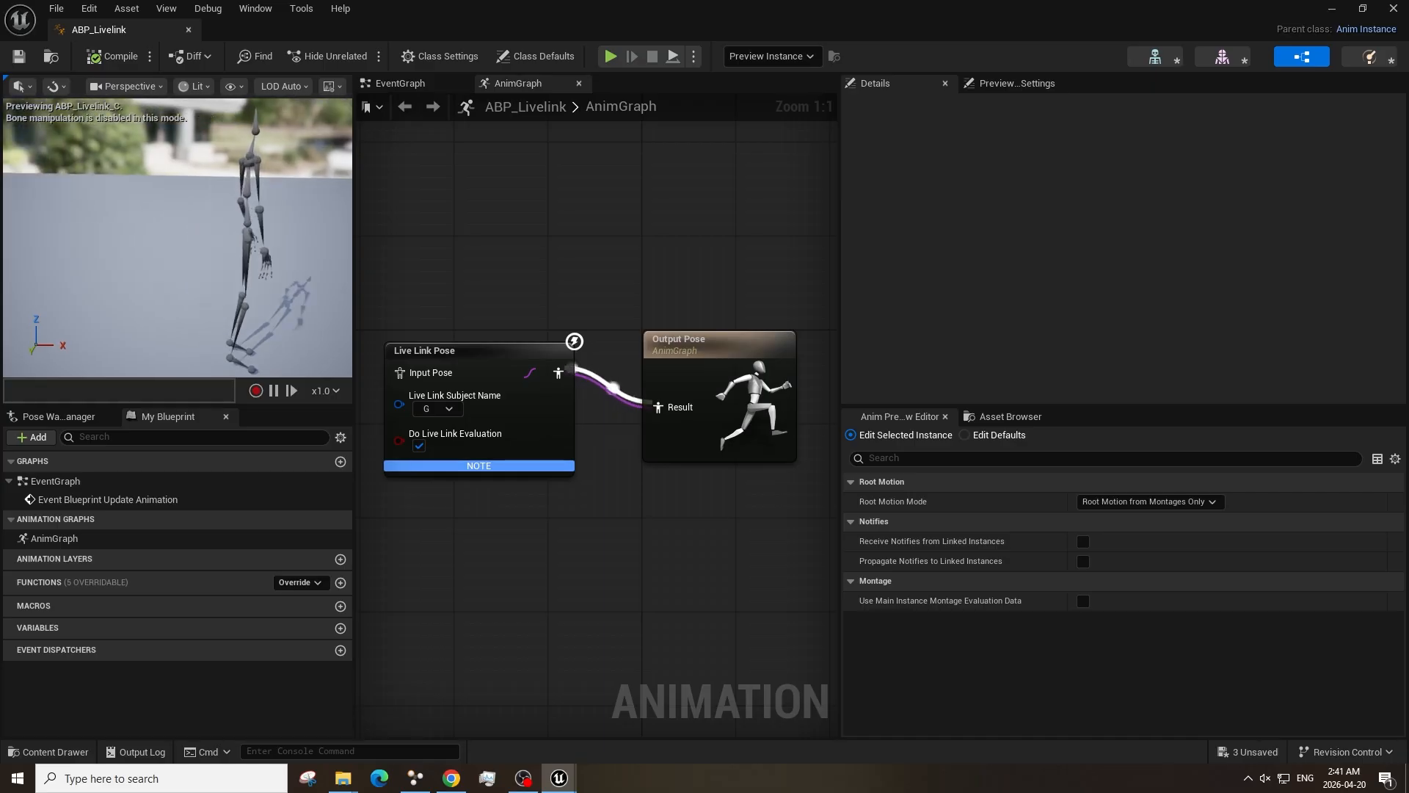
pyautogui.click(187, 31)
# Create a second animation blueprint in the Optitrack folder for the first metahuman_base_skel skeleton and name it ABP_Retarg.
pyautogui.rightClick(794, 622)
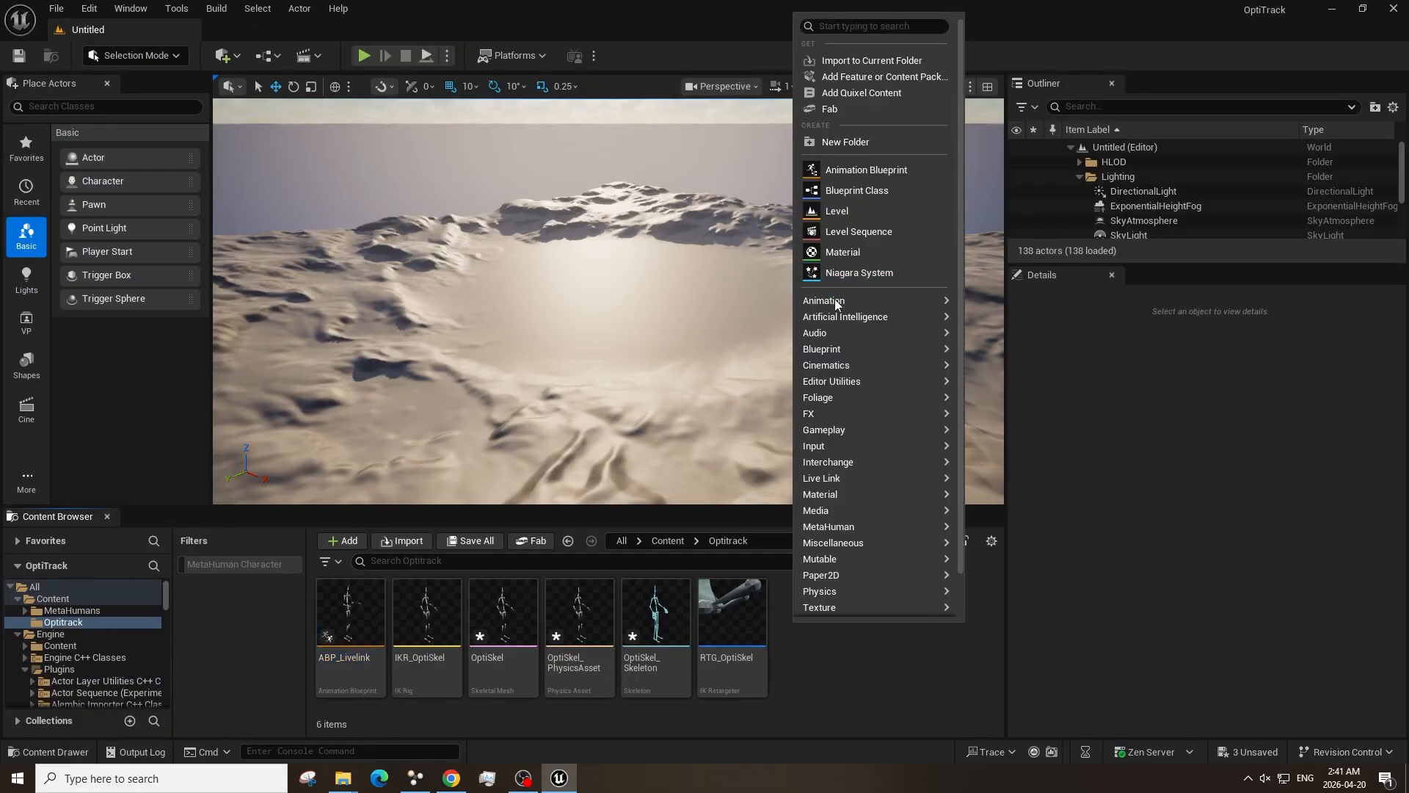
pyautogui.click(850, 171)
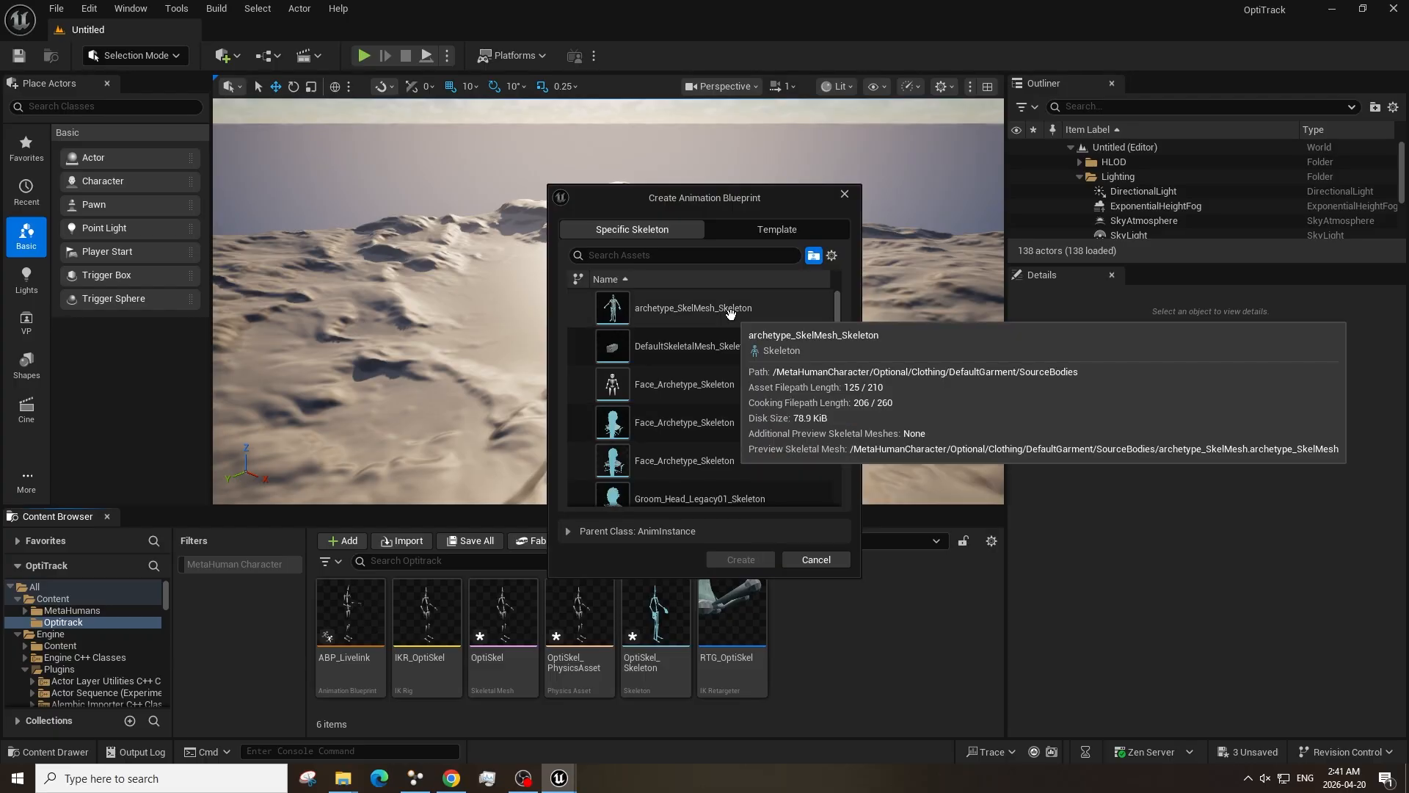
pyautogui.scroll(-2, 707, 362)
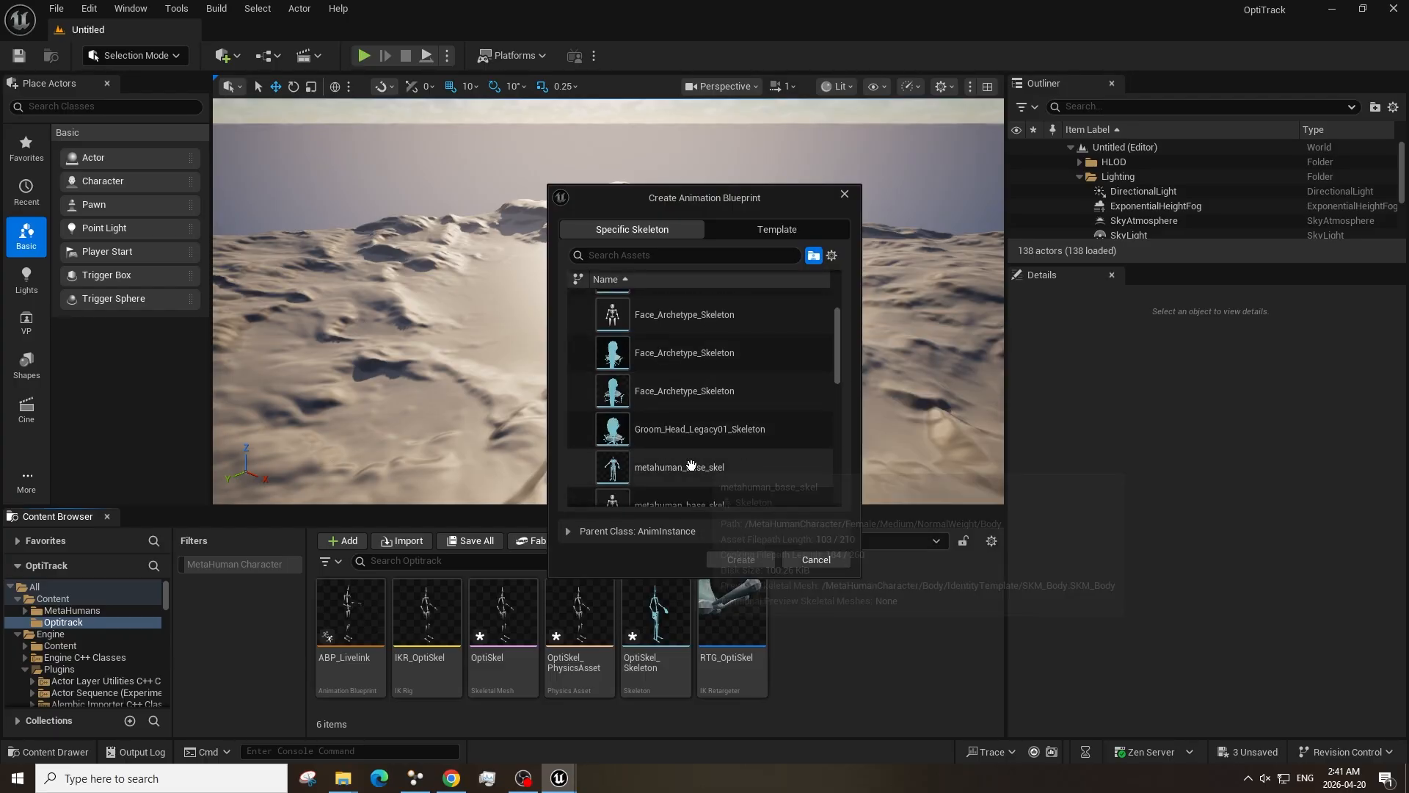
pyautogui.click(706, 477)
pyautogui.click(740, 559)
pyautogui.write('AP')
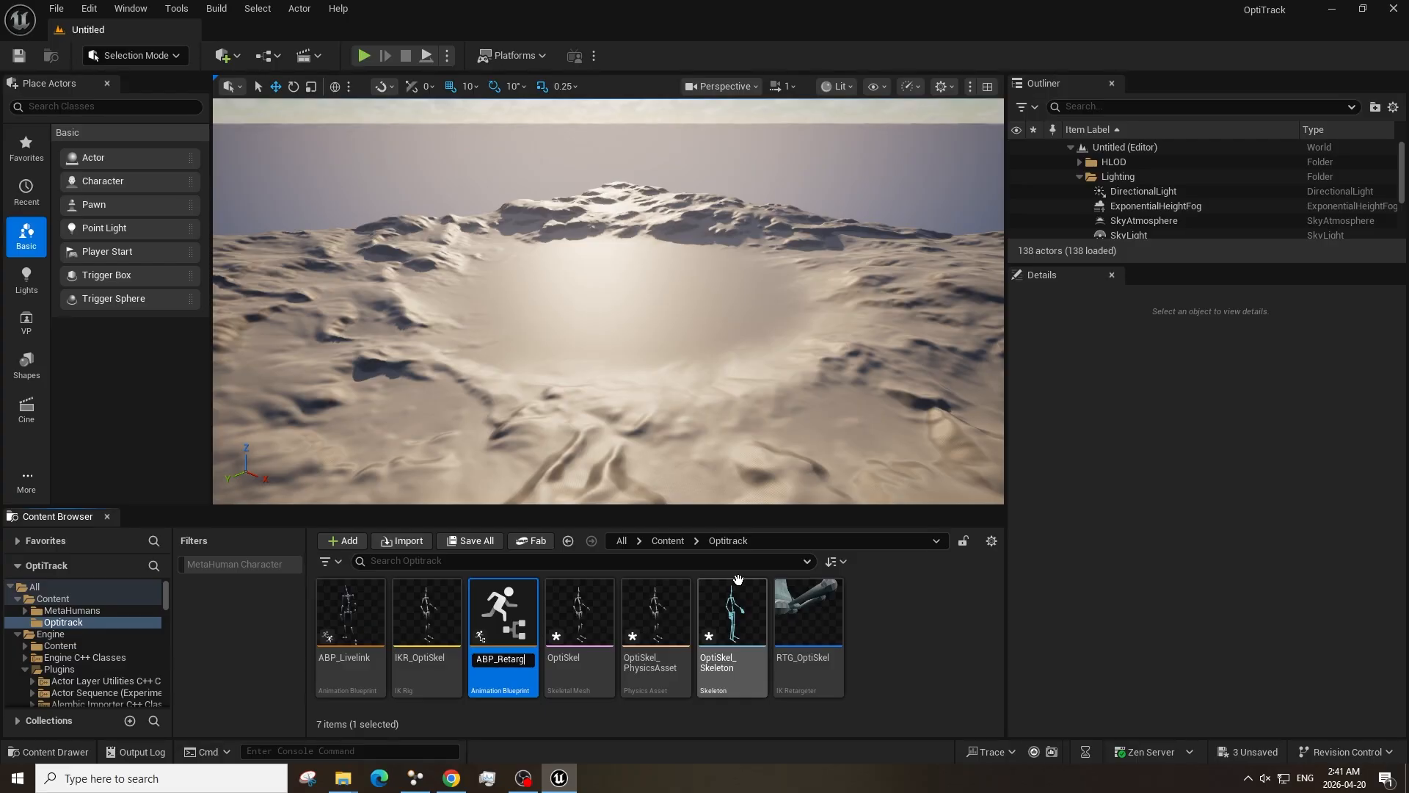
pyautogui.press('Return')
# Open ABP_Retarg, add a Retarget Pose From Mesh node to its AnimGraph, and connect it to the Output Pose result.
pyautogui.press('Return')
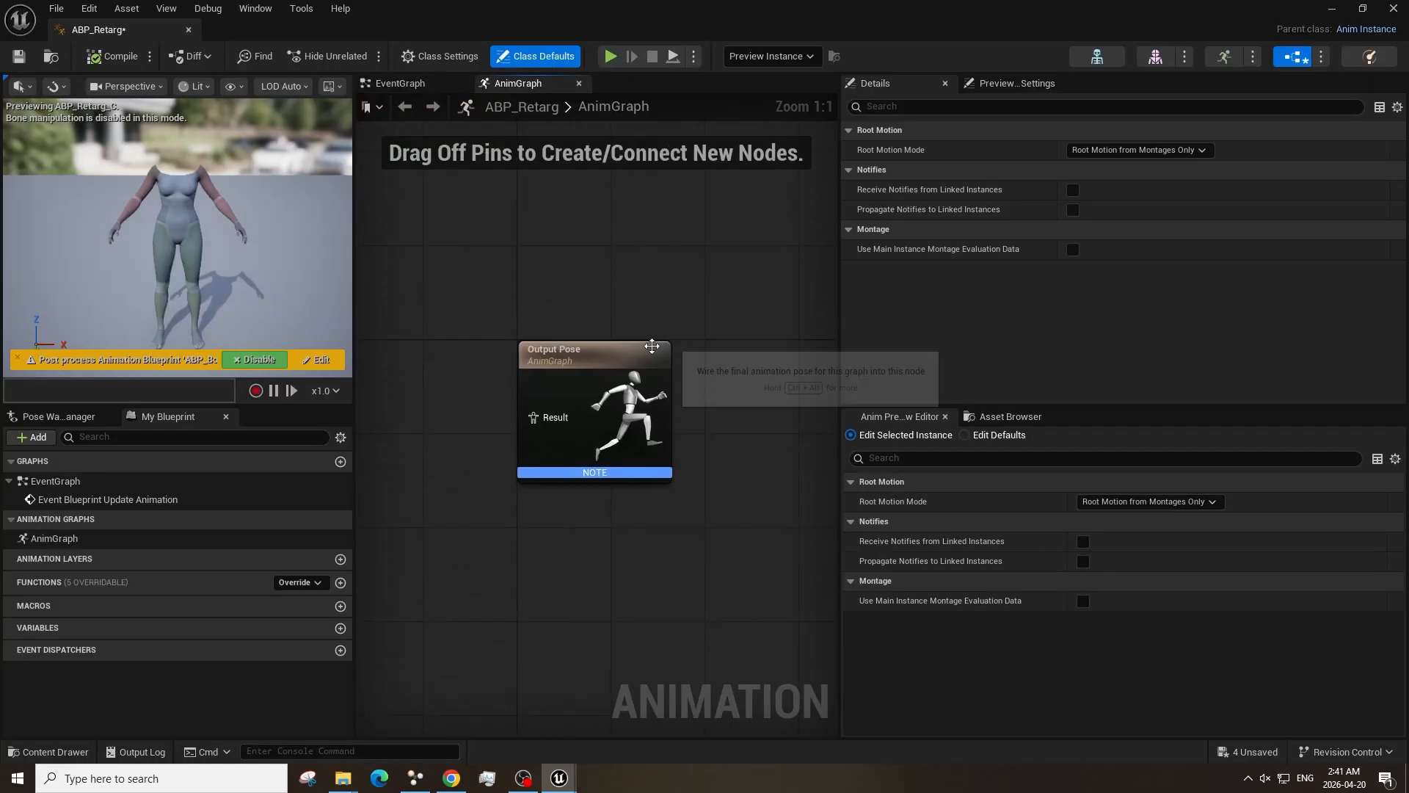
pyautogui.moveTo(439, 364); pyautogui.dragTo(500, 355, button='right')
pyautogui.rightClick(501, 355)
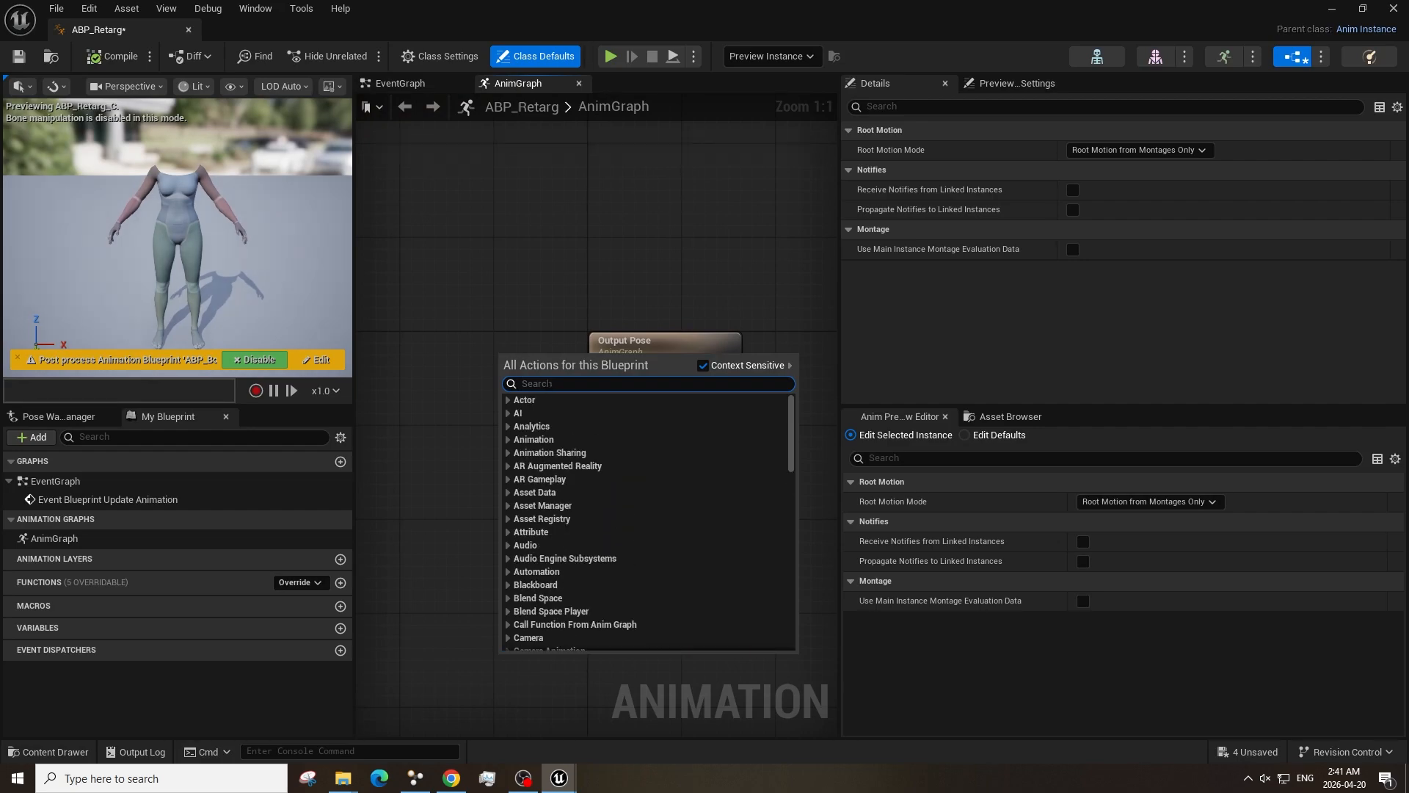
pyautogui.write('retarget p')
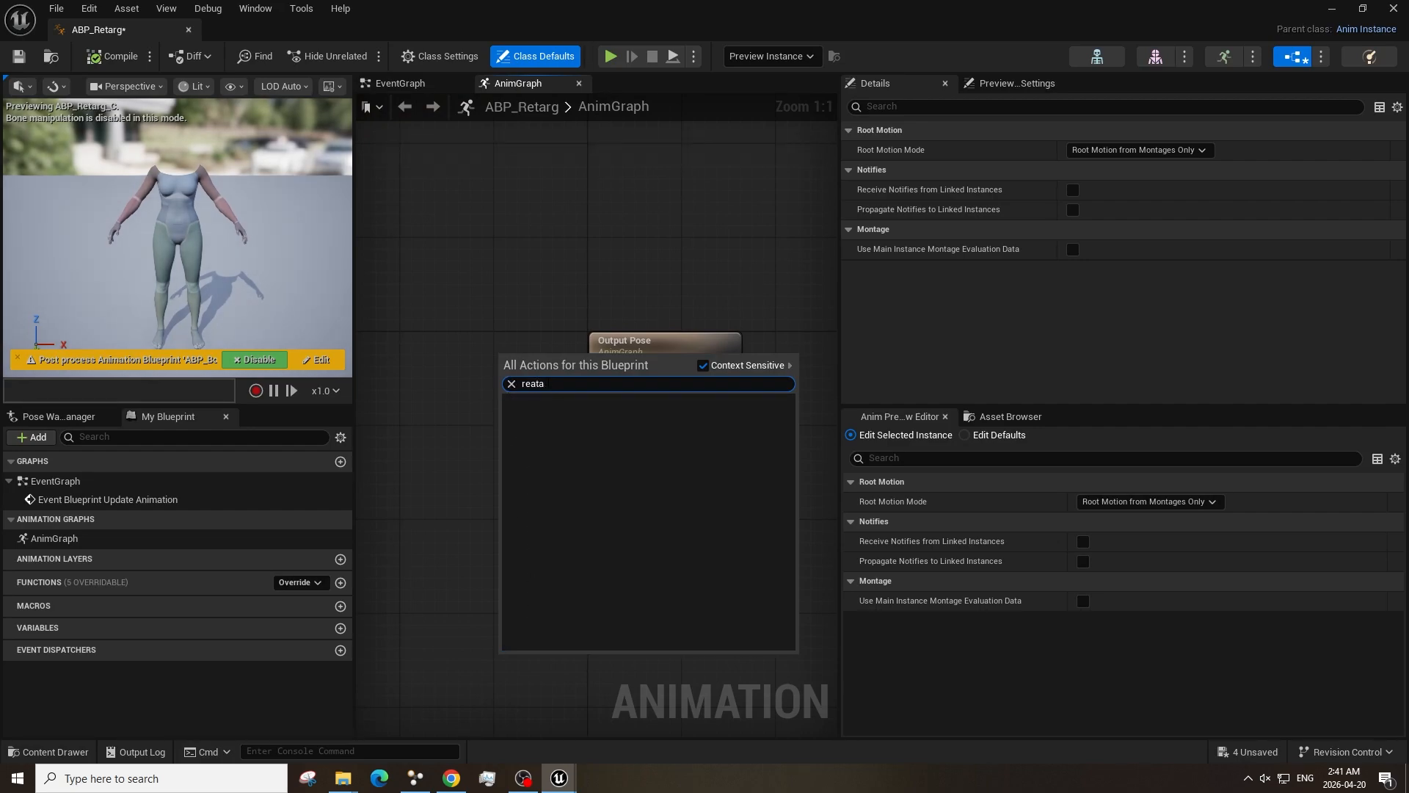
pyautogui.write('ose')
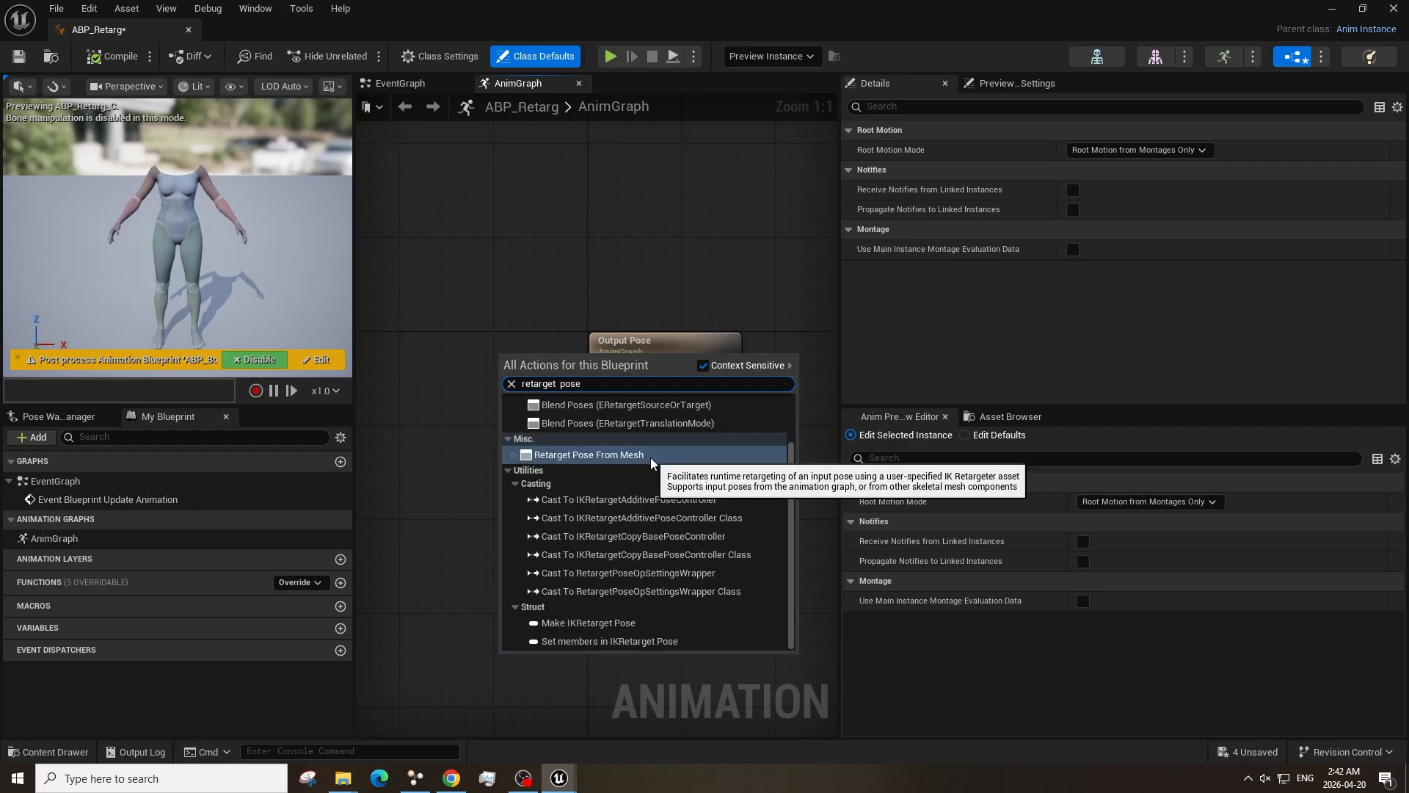
pyautogui.click(646, 451)
pyautogui.moveTo(572, 360); pyautogui.dragTo(587, 397)
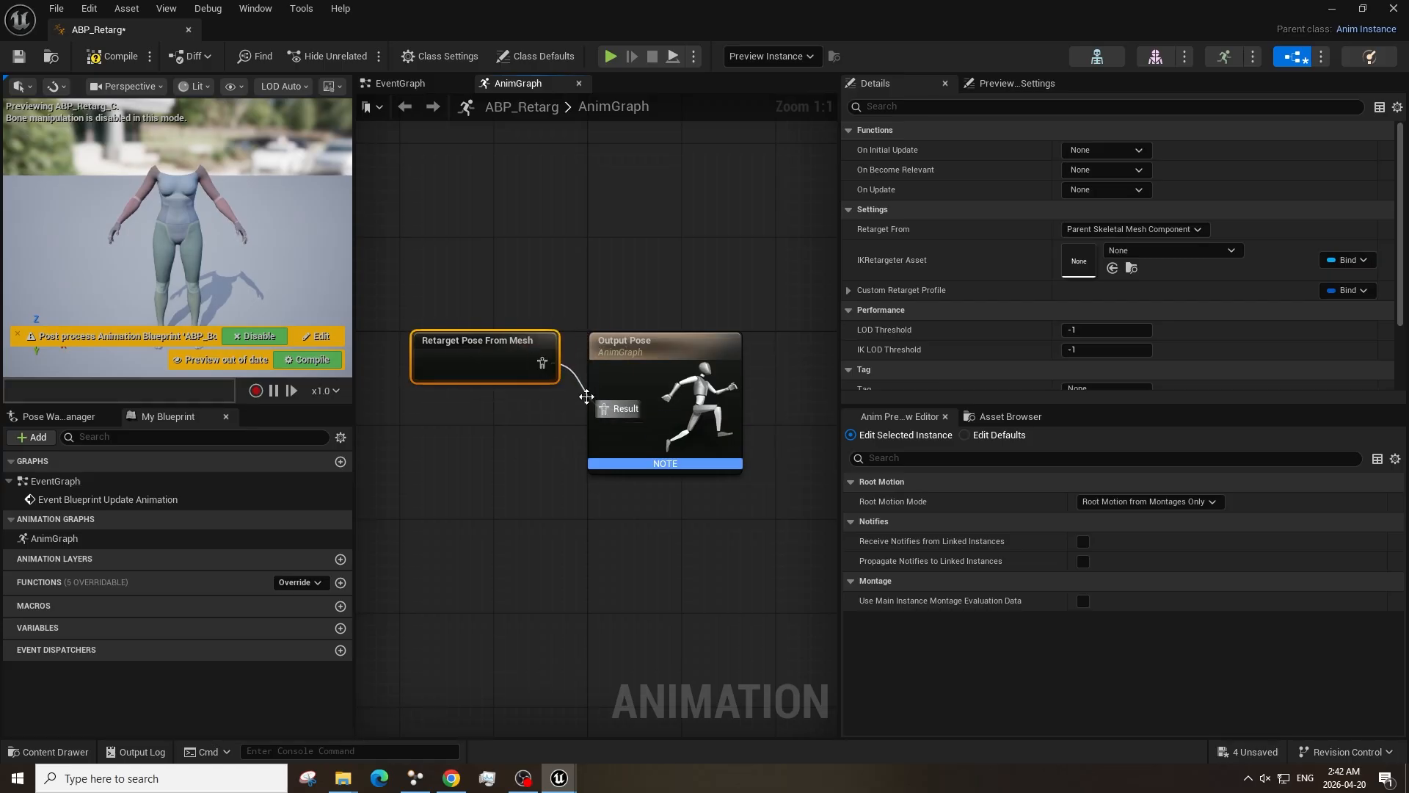
# Set the node's IKRetargeter Asset to RTG_OptiSkel, and compile, save and close ABP_Retarg.
pyautogui.click(1190, 252)
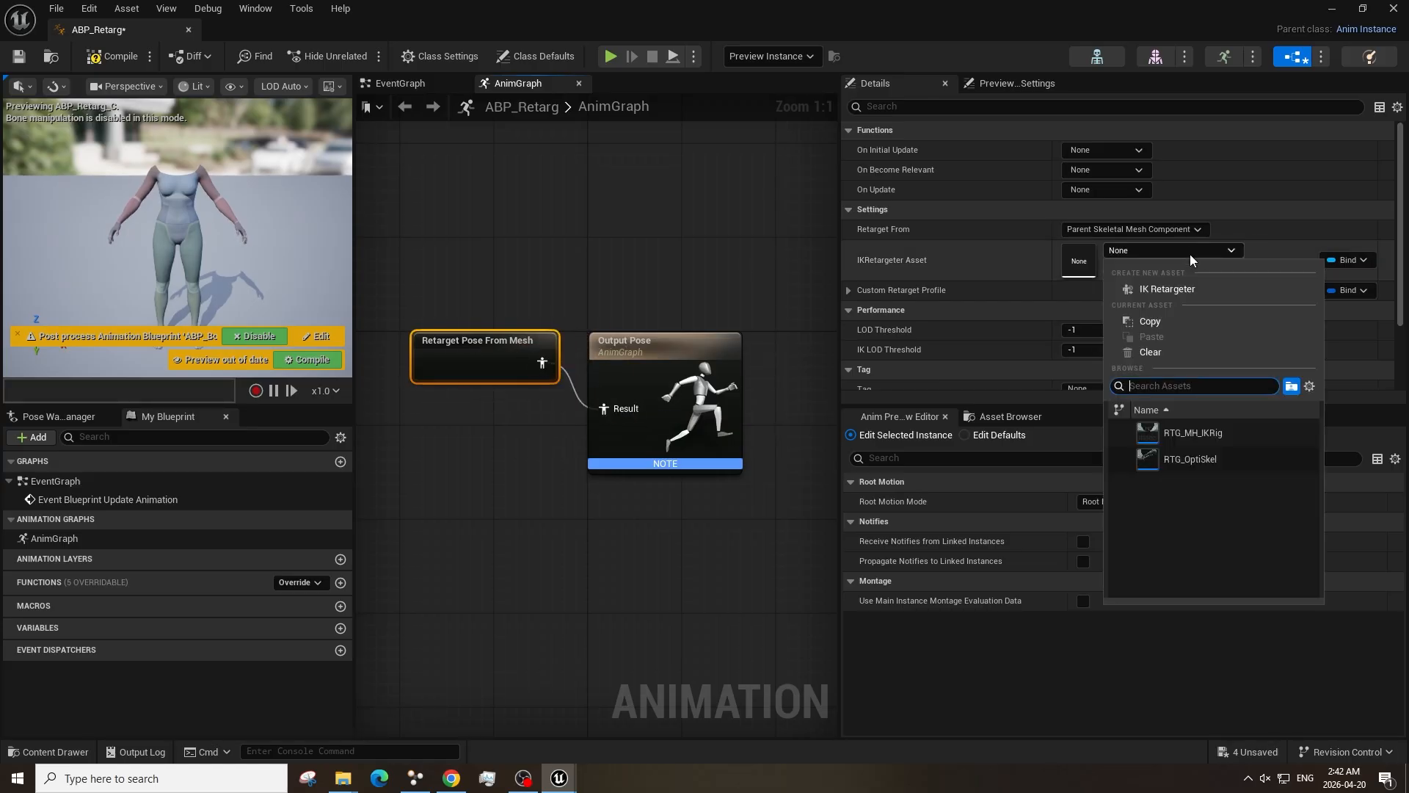
pyautogui.click(1210, 462)
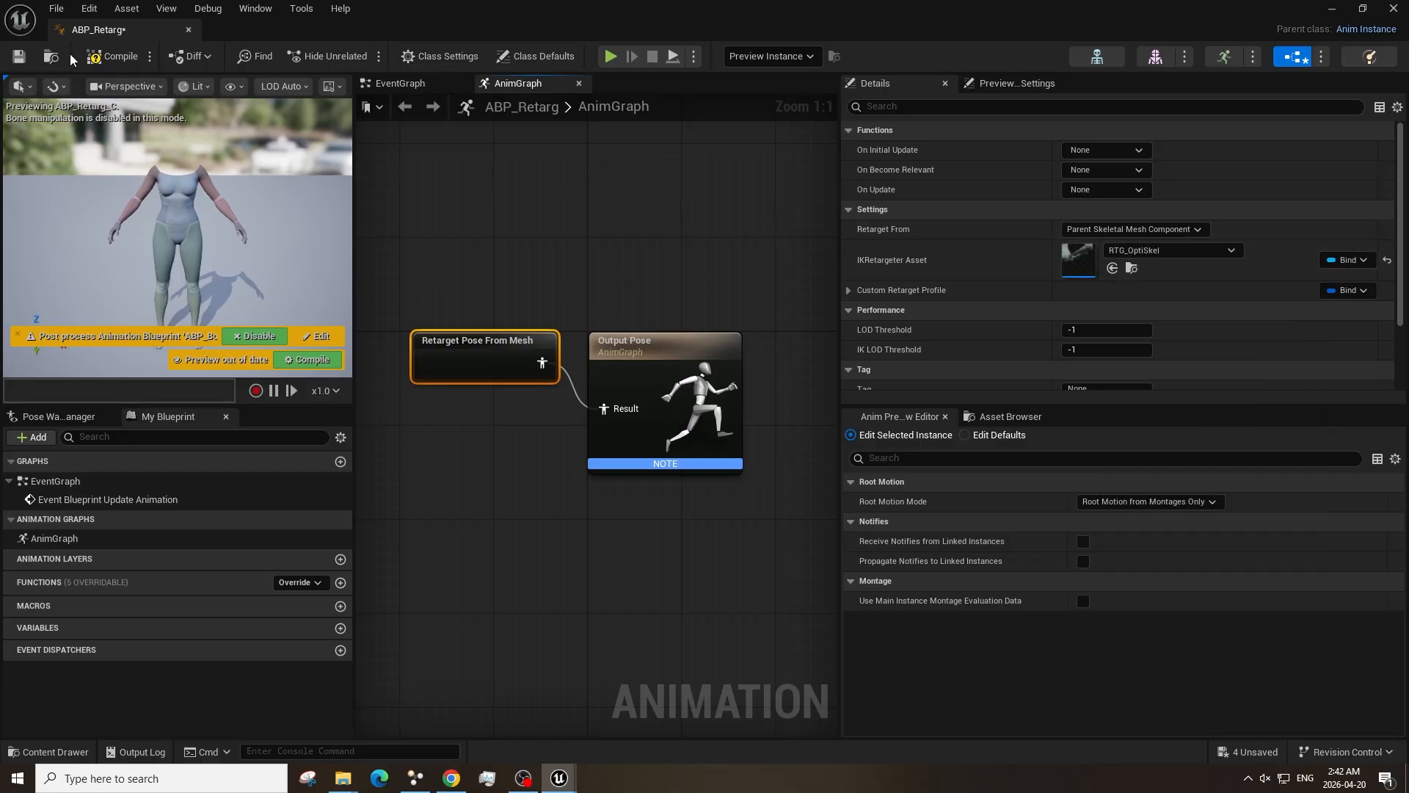
pyautogui.click(103, 57)
pyautogui.click(19, 57)
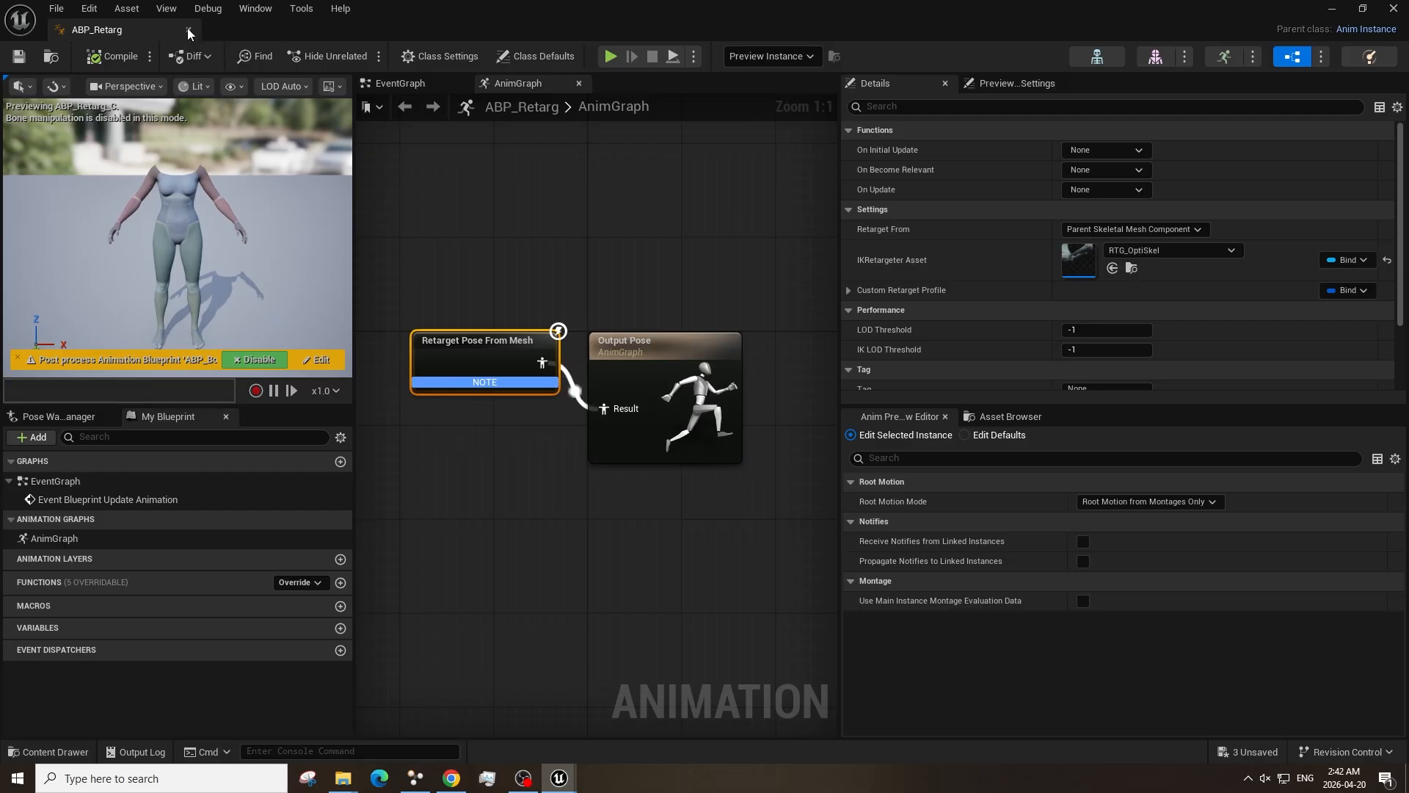
pyautogui.click(189, 32)
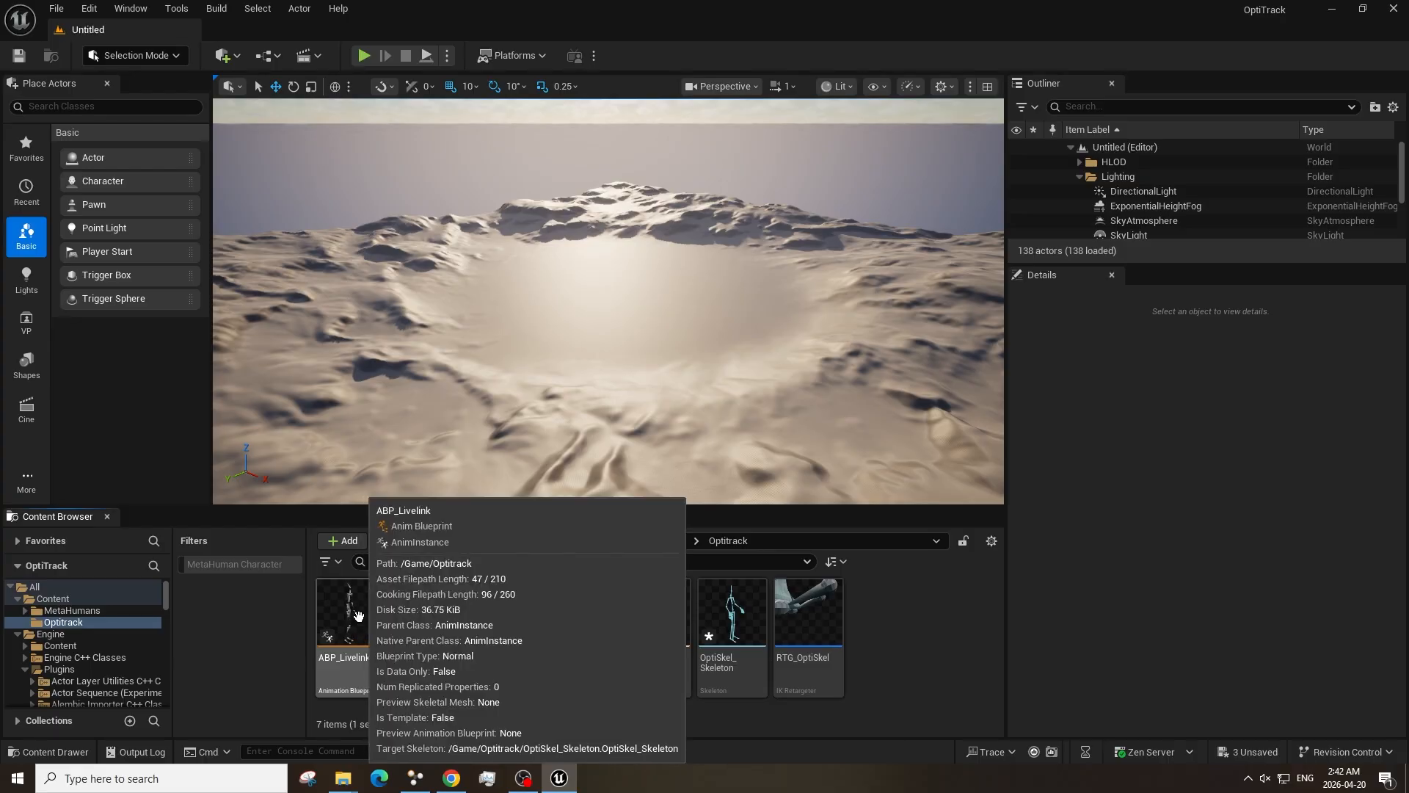
# Duplicate the BP_Test blueprint in the MetaHumans/Test folder and name the copy BP_TestG.
pyautogui.click(88, 611)
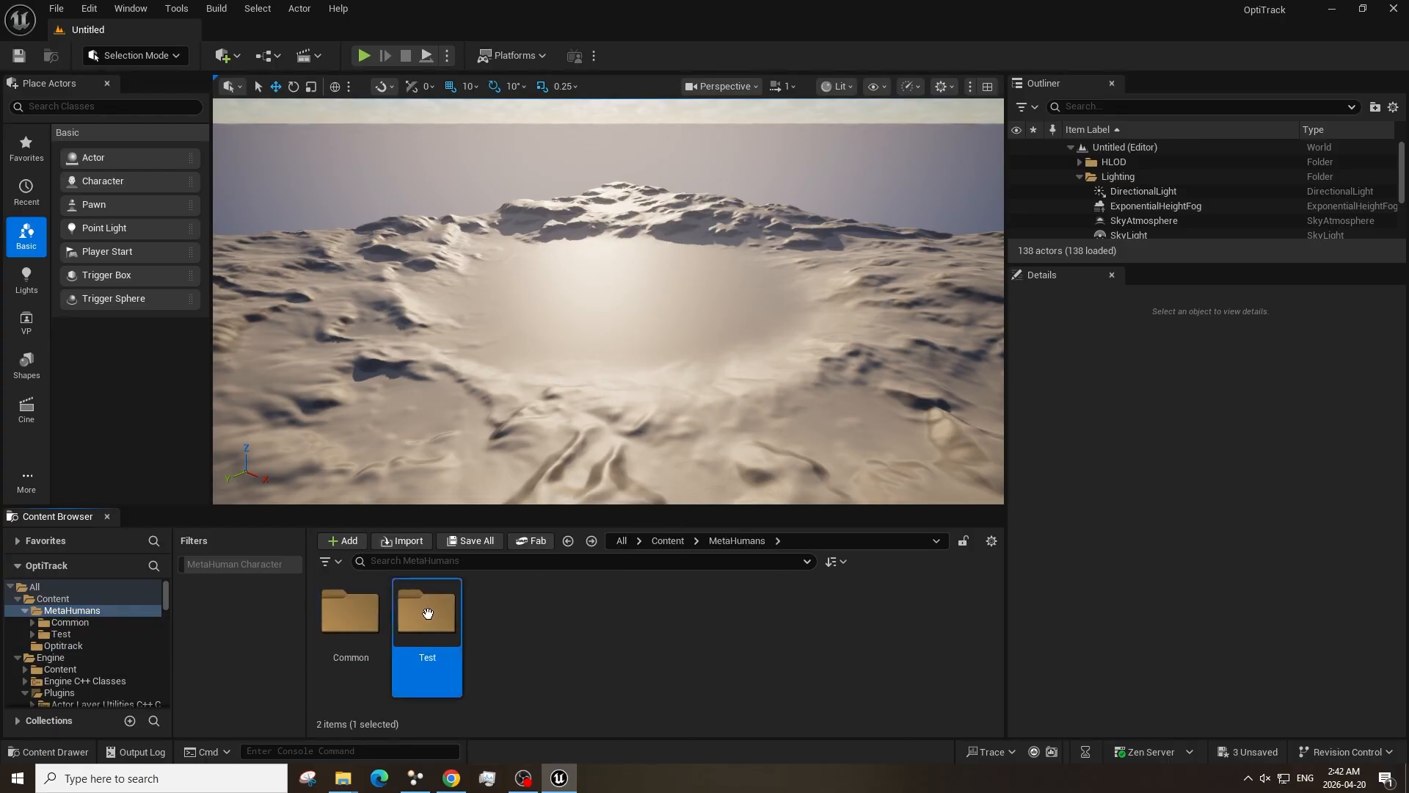
pyautogui.doubleClick(427, 613)
pyautogui.click(639, 615)
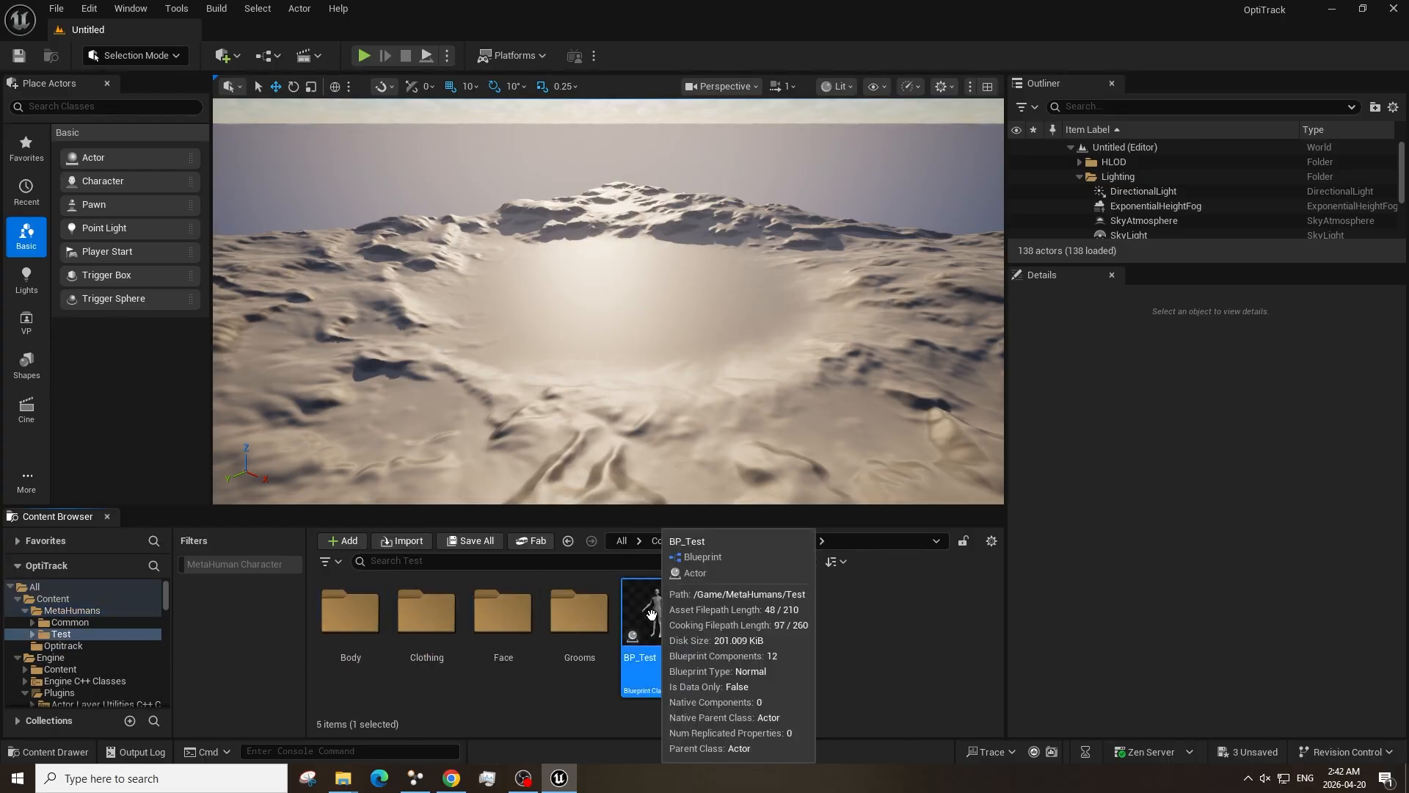
pyautogui.hotkey('ctrl', 'd')
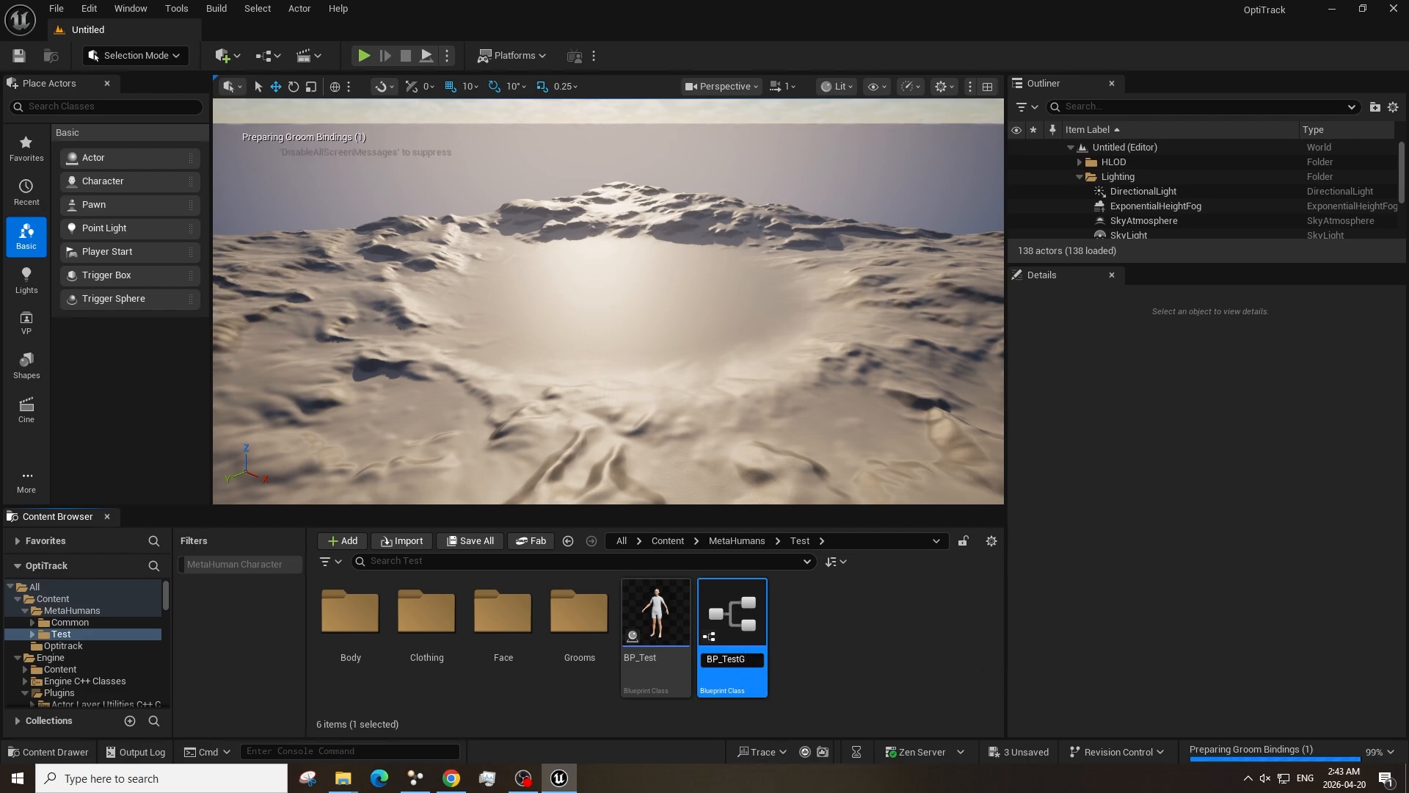
pyautogui.press('Return')
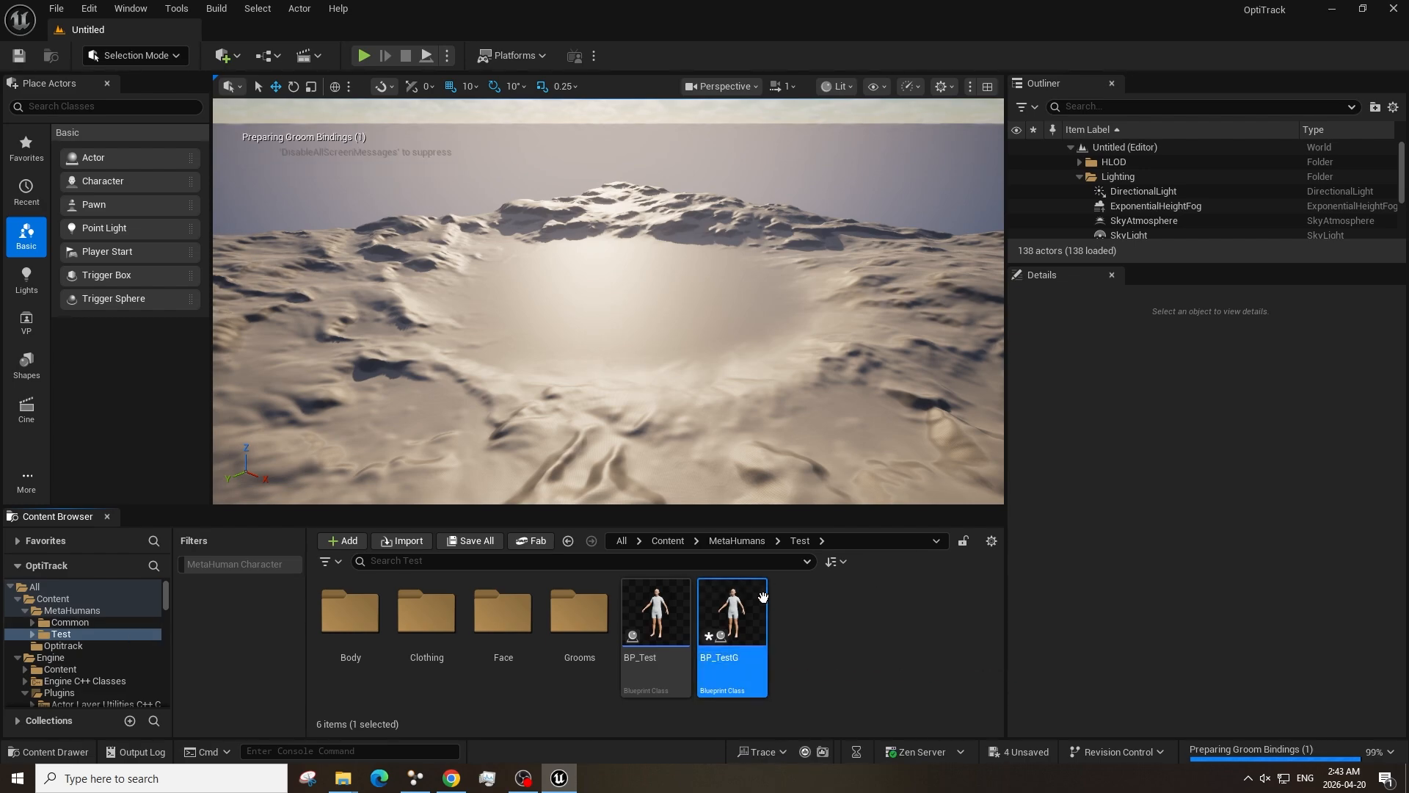
# Move BP_TestG into the Optitrack folder, and open it there with its character preview framed.
pyautogui.moveTo(102, 646); pyautogui.dragTo(103, 646)
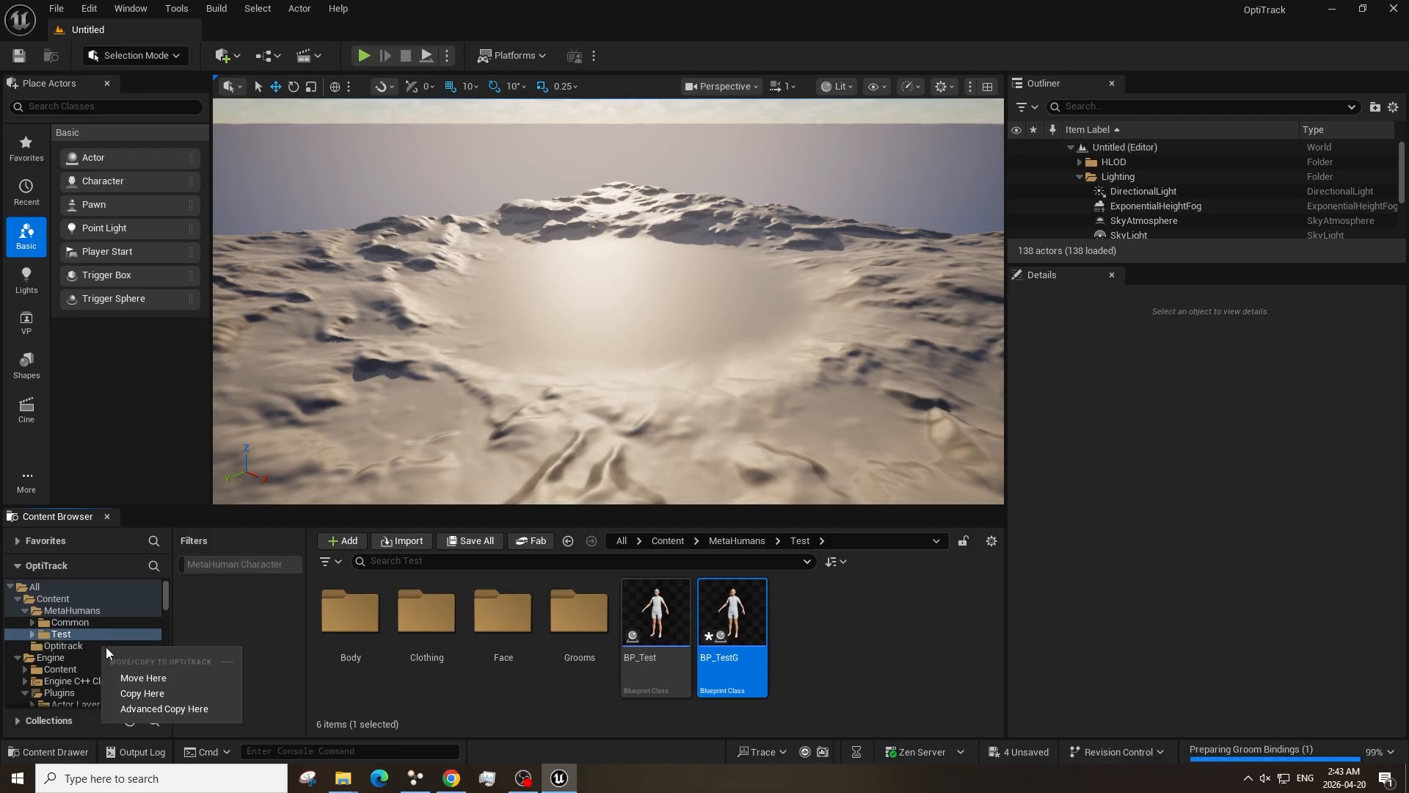
pyautogui.click(125, 671)
pyautogui.click(88, 649)
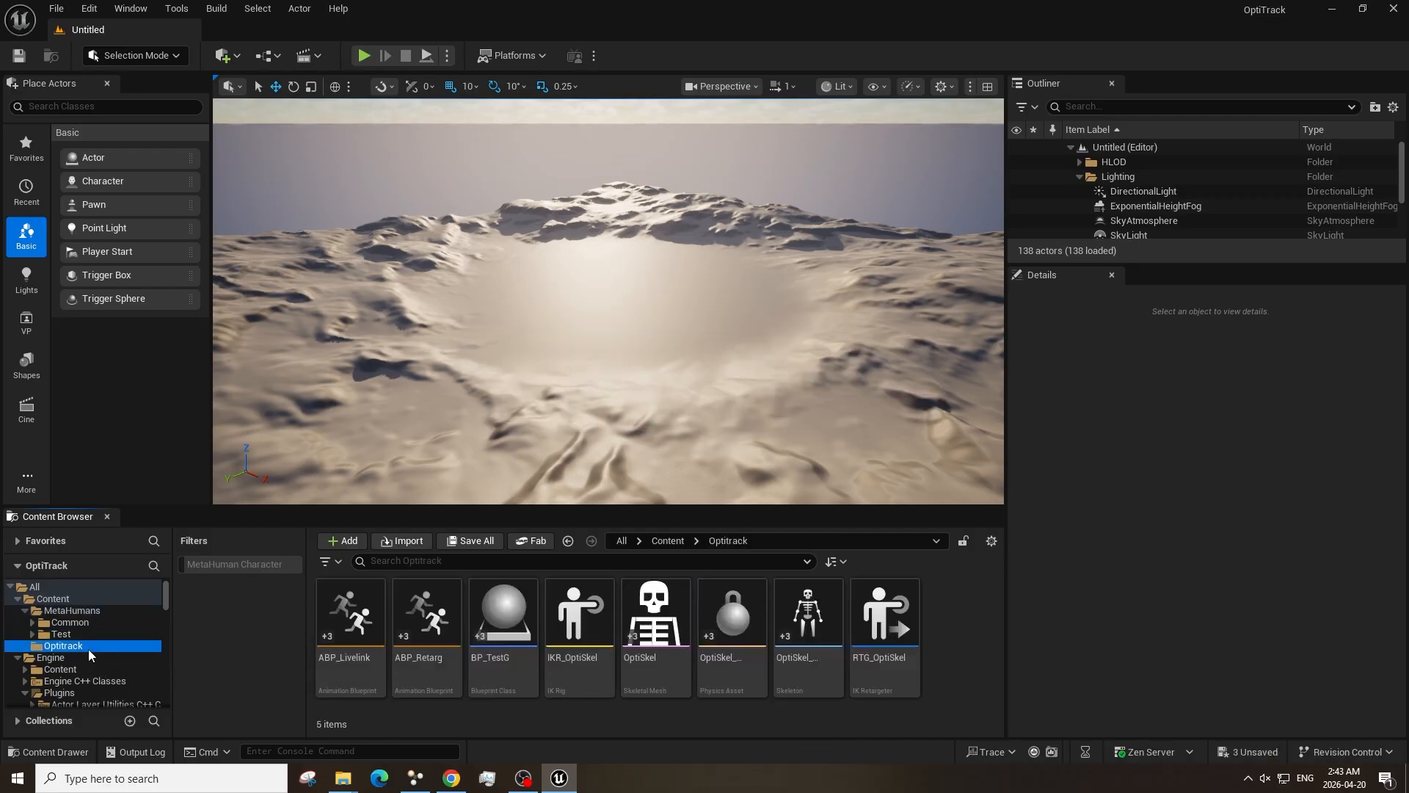
pyautogui.doubleClick(524, 624)
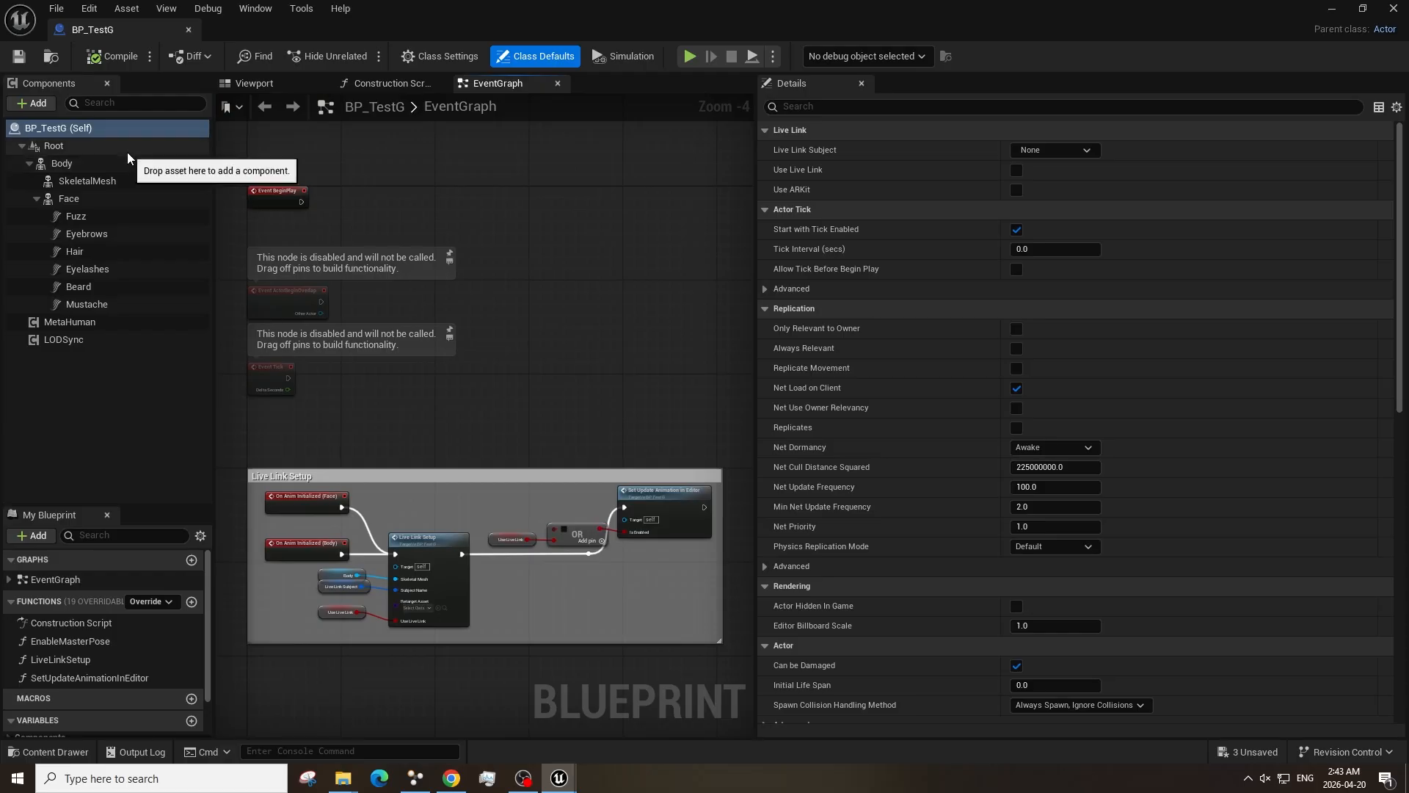
pyautogui.click(249, 83)
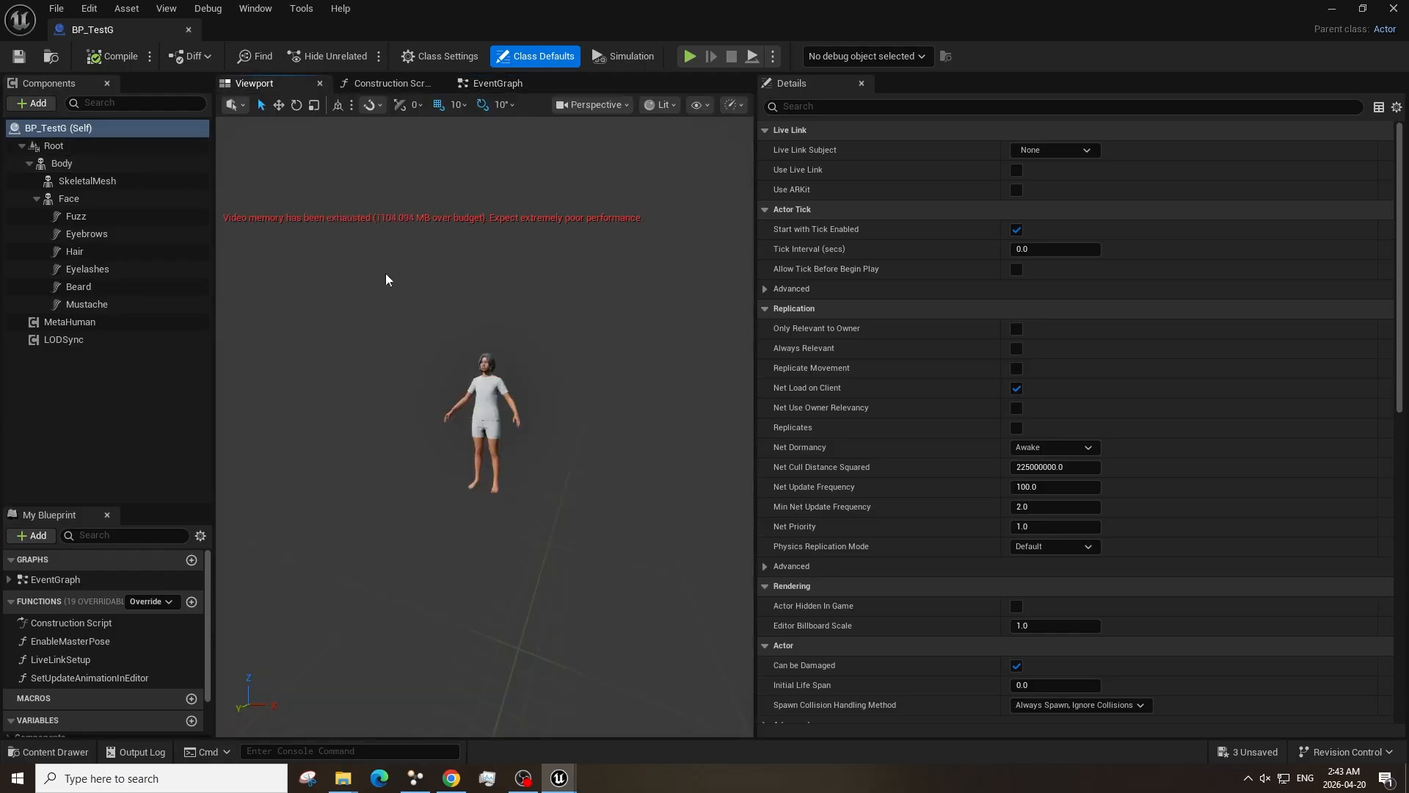
pyautogui.scroll(4, 431, 391)
pyautogui.scroll(-3, 436, 355)
pyautogui.scroll(1, 437, 352)
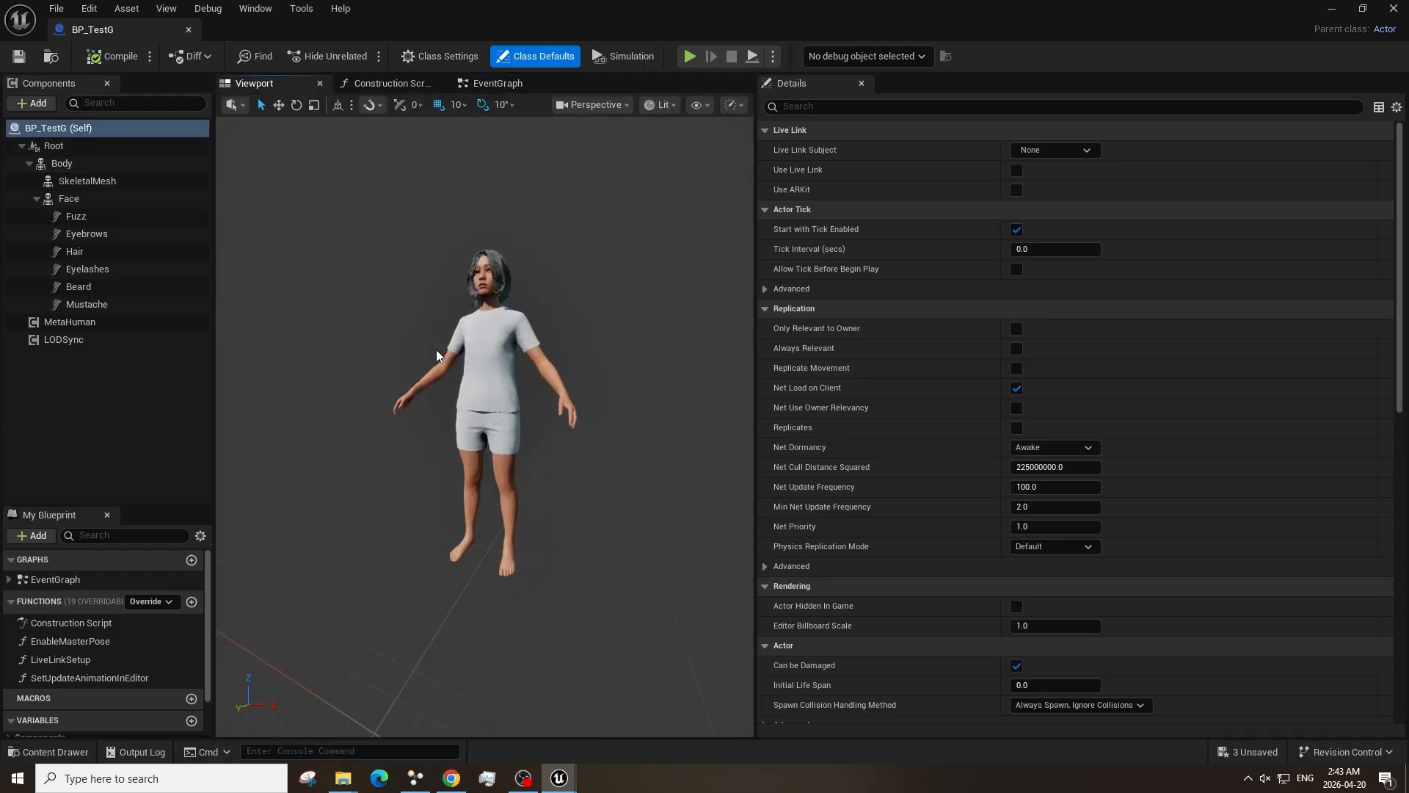
# Set the Forced LOD of BP_TestG's LODSync component to 3.
pyautogui.click(125, 345)
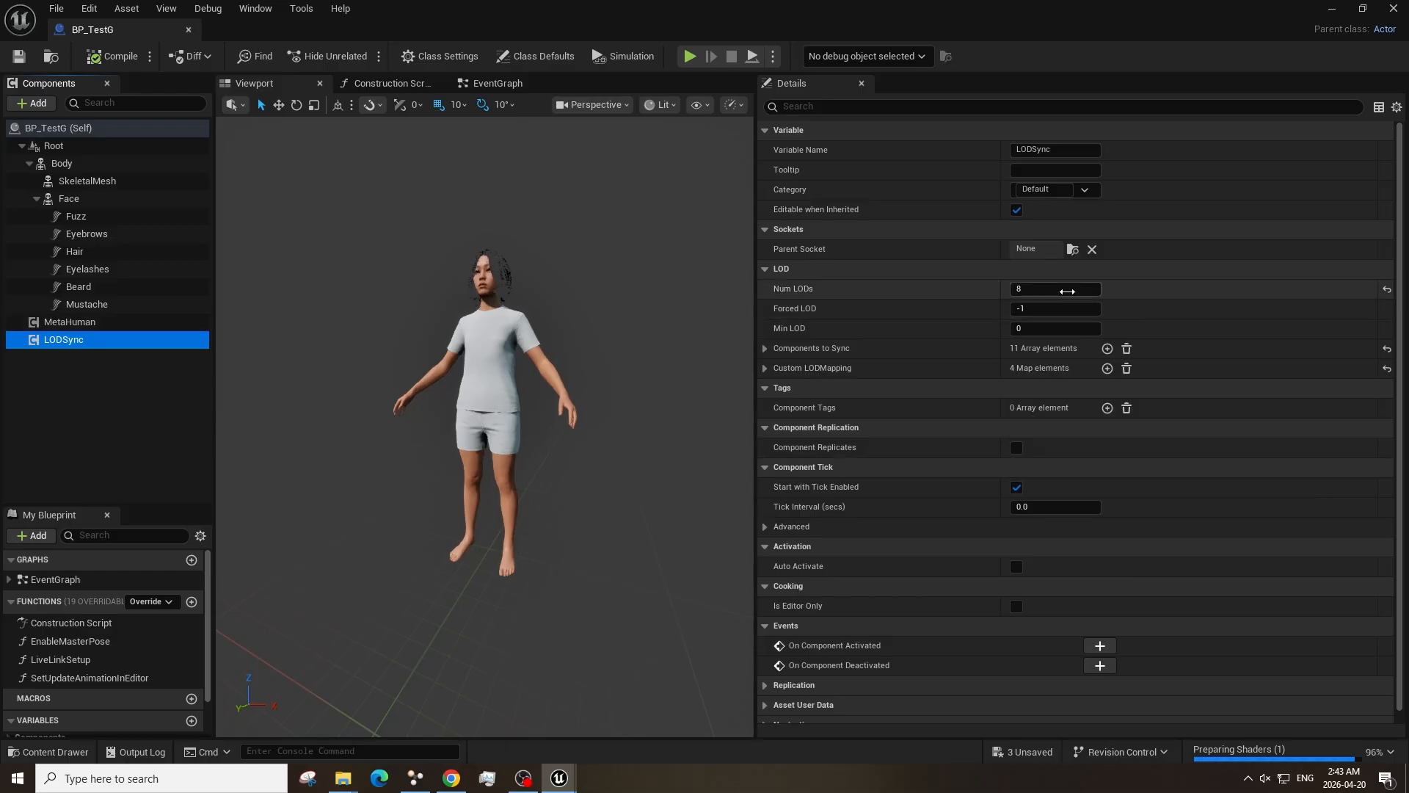
pyautogui.click(1064, 309)
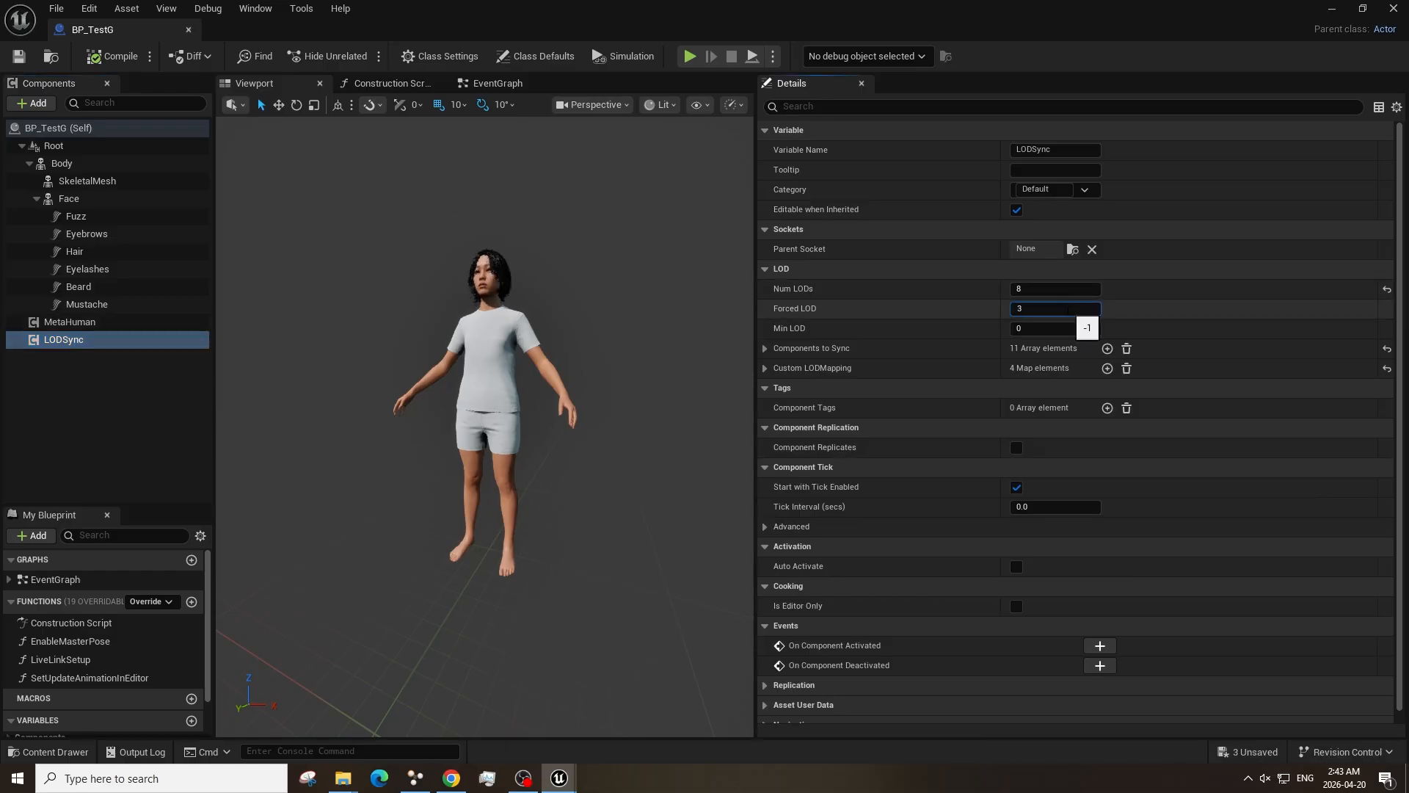
pyautogui.press('Return')
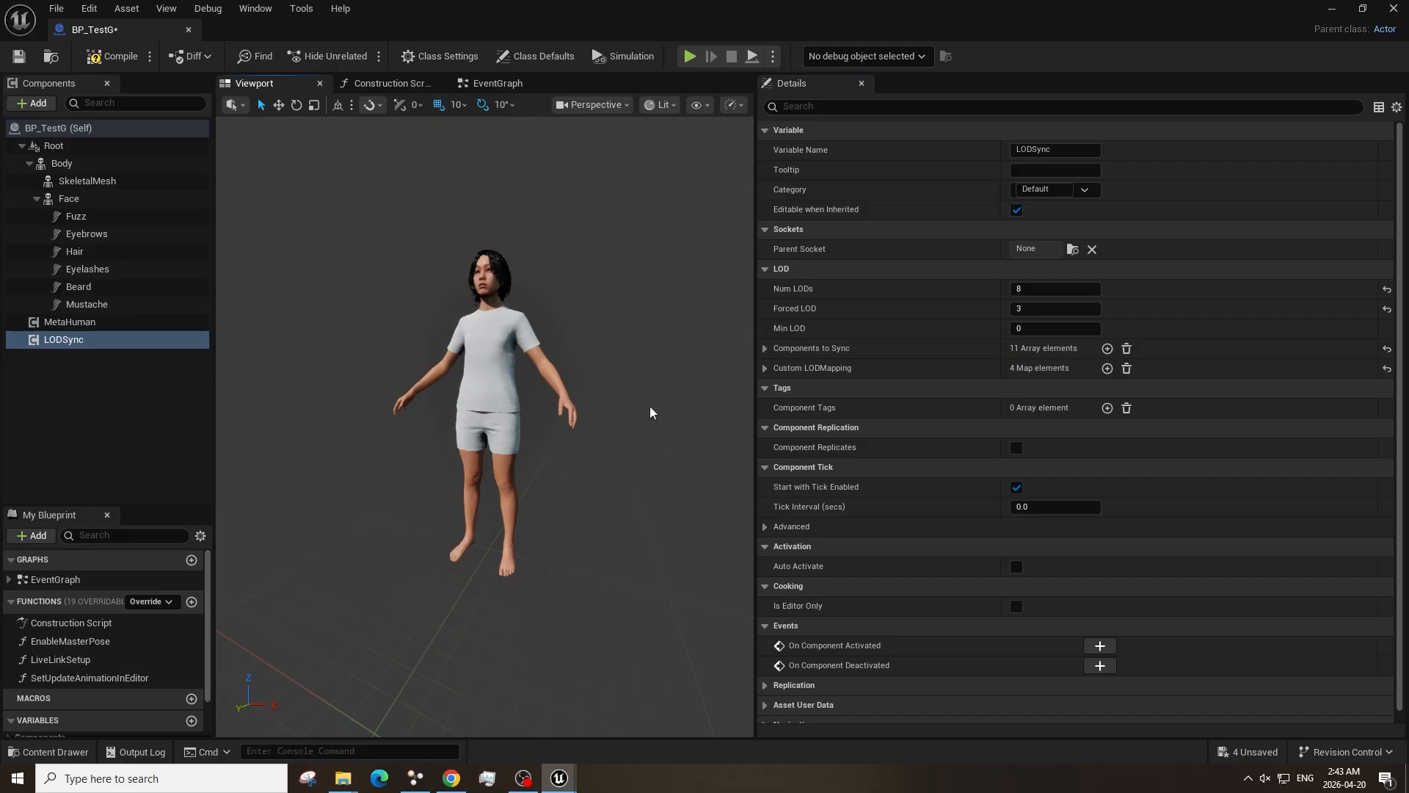
pyautogui.scroll(3, 650, 411)
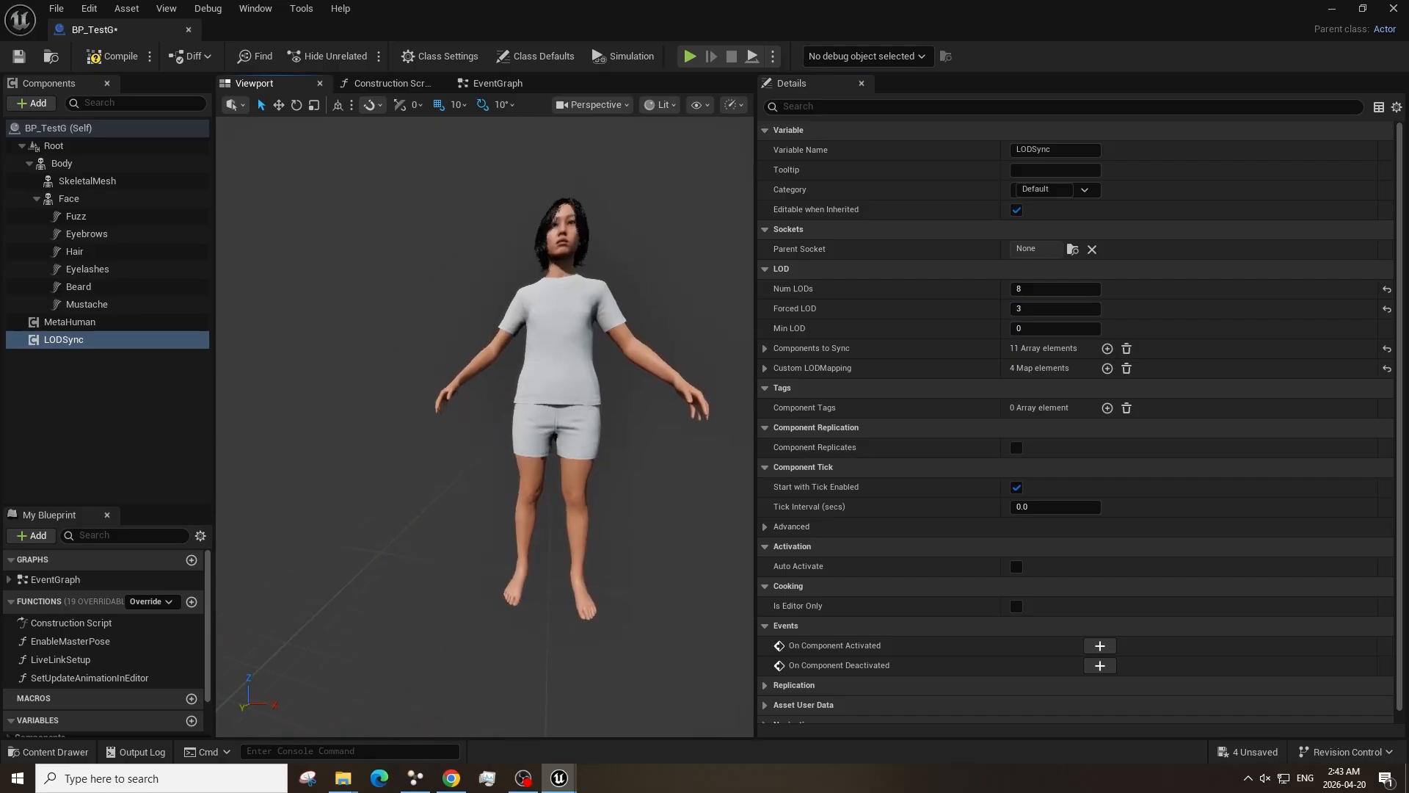
# Add a Skeletal Mesh component under Root and name it OptiSkel.
pyautogui.click(58, 145)
pyautogui.click(47, 107)
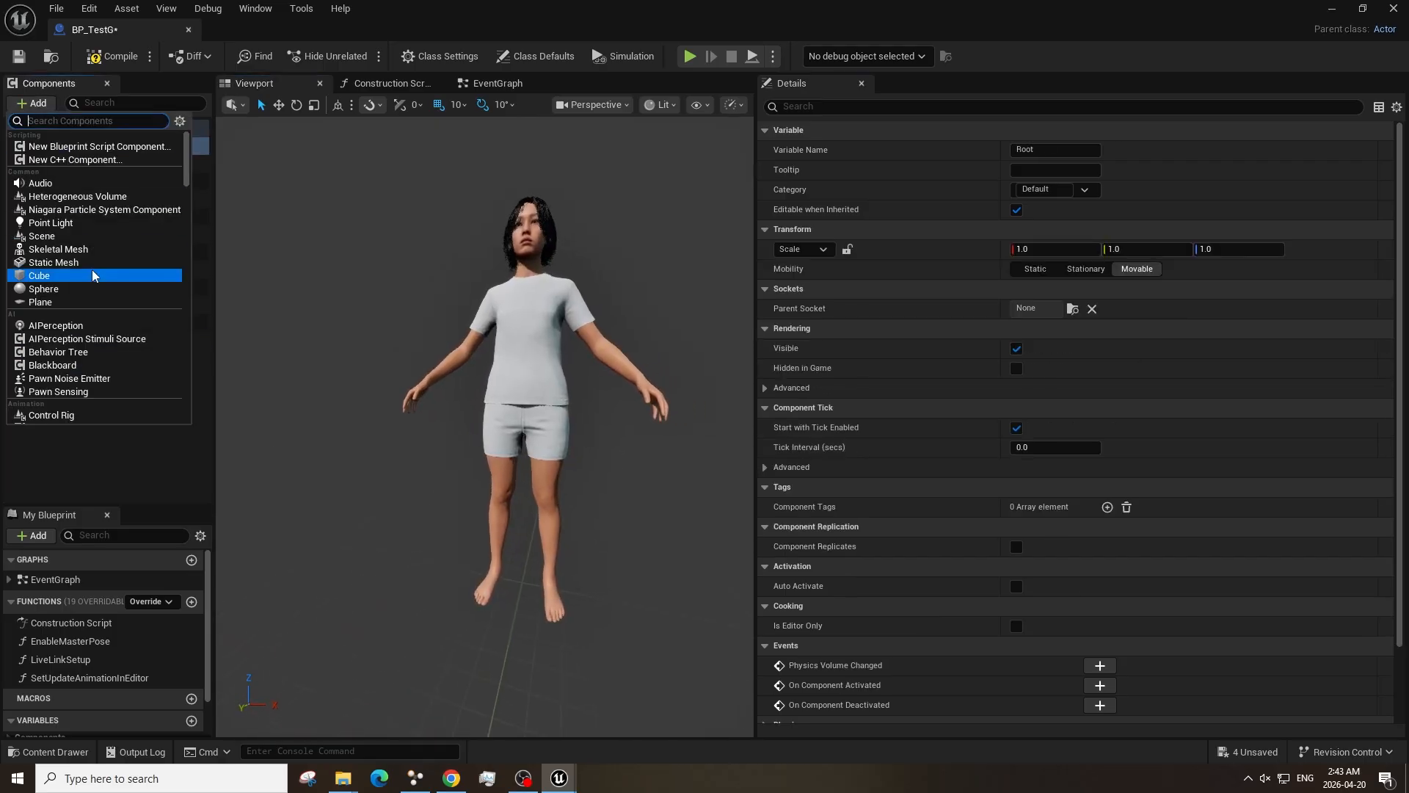
pyautogui.click(58, 249)
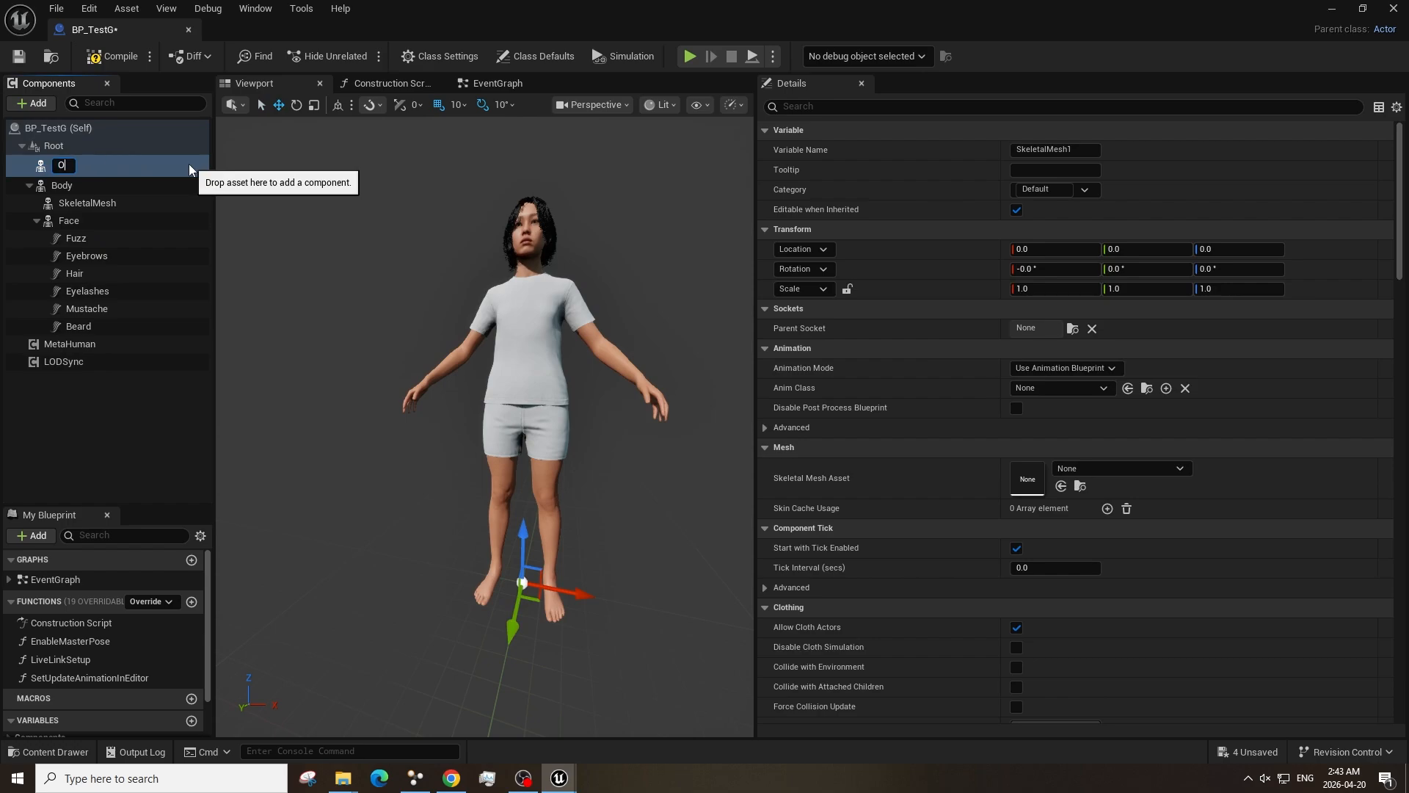
pyautogui.write('OptiSkel')
pyautogui.press('Return')
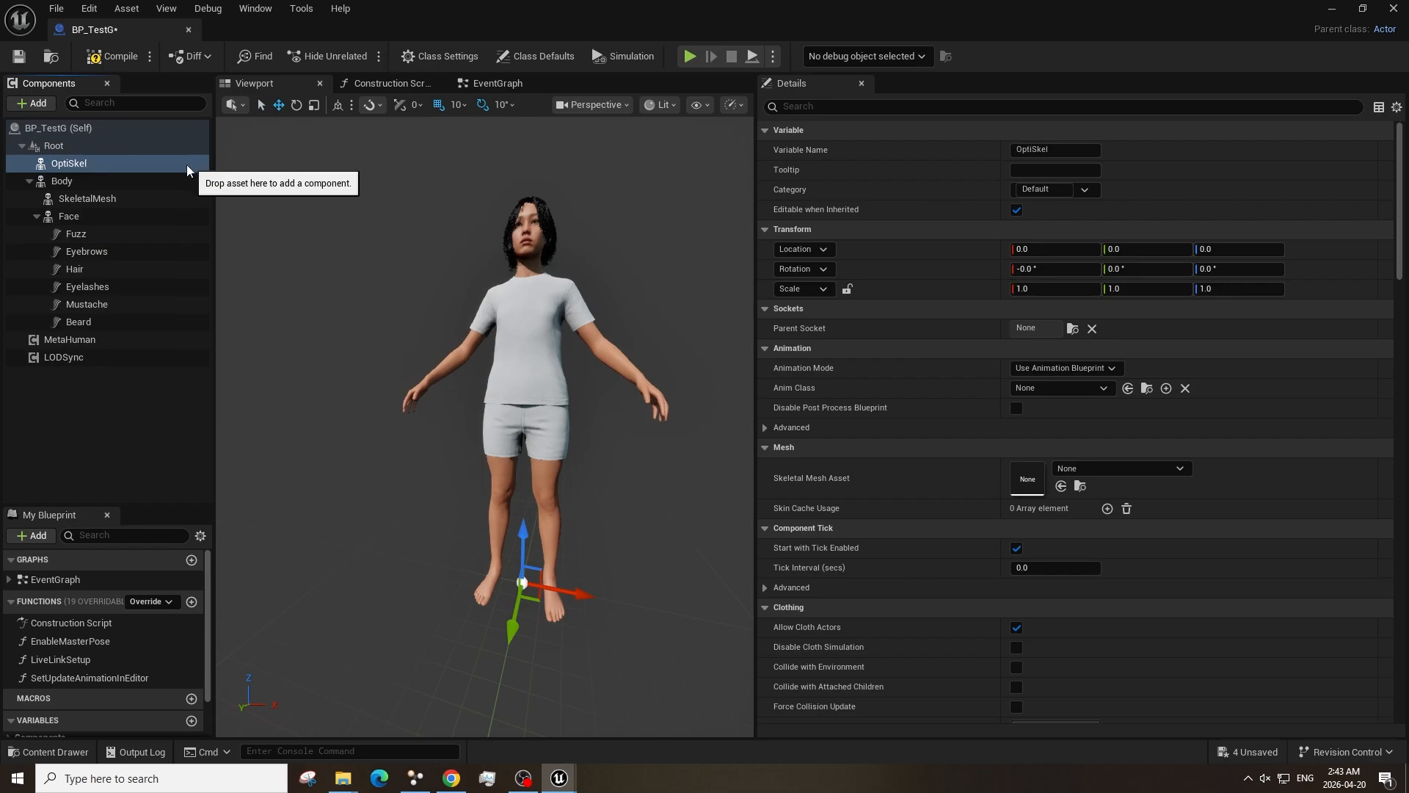
# Assign the OptiSkel skeletal mesh asset to the OptiSkel component and set its Anim Class to ABP_Livelink.
pyautogui.click(1094, 470)
pyautogui.scroll(-4, 1160, 397)
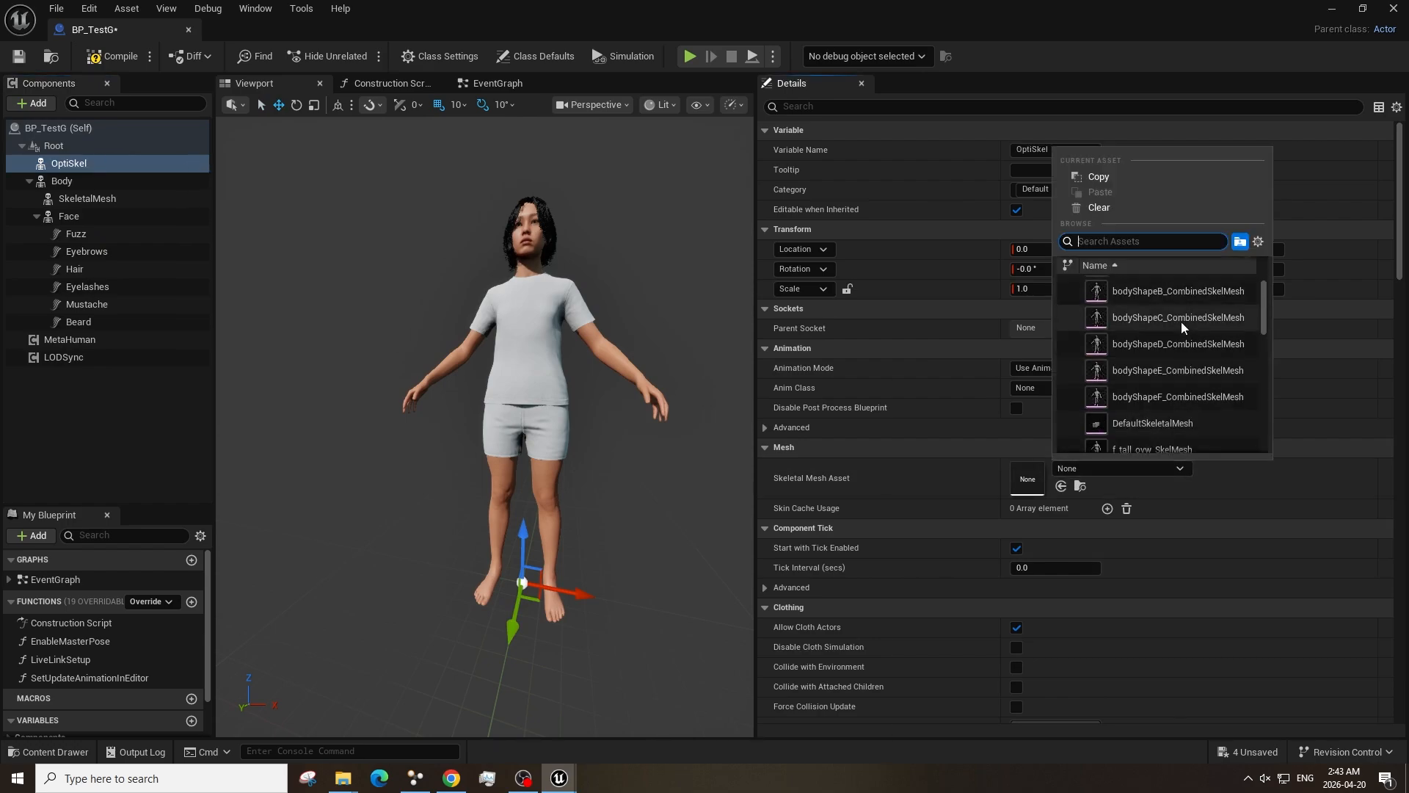
pyautogui.click(1149, 413)
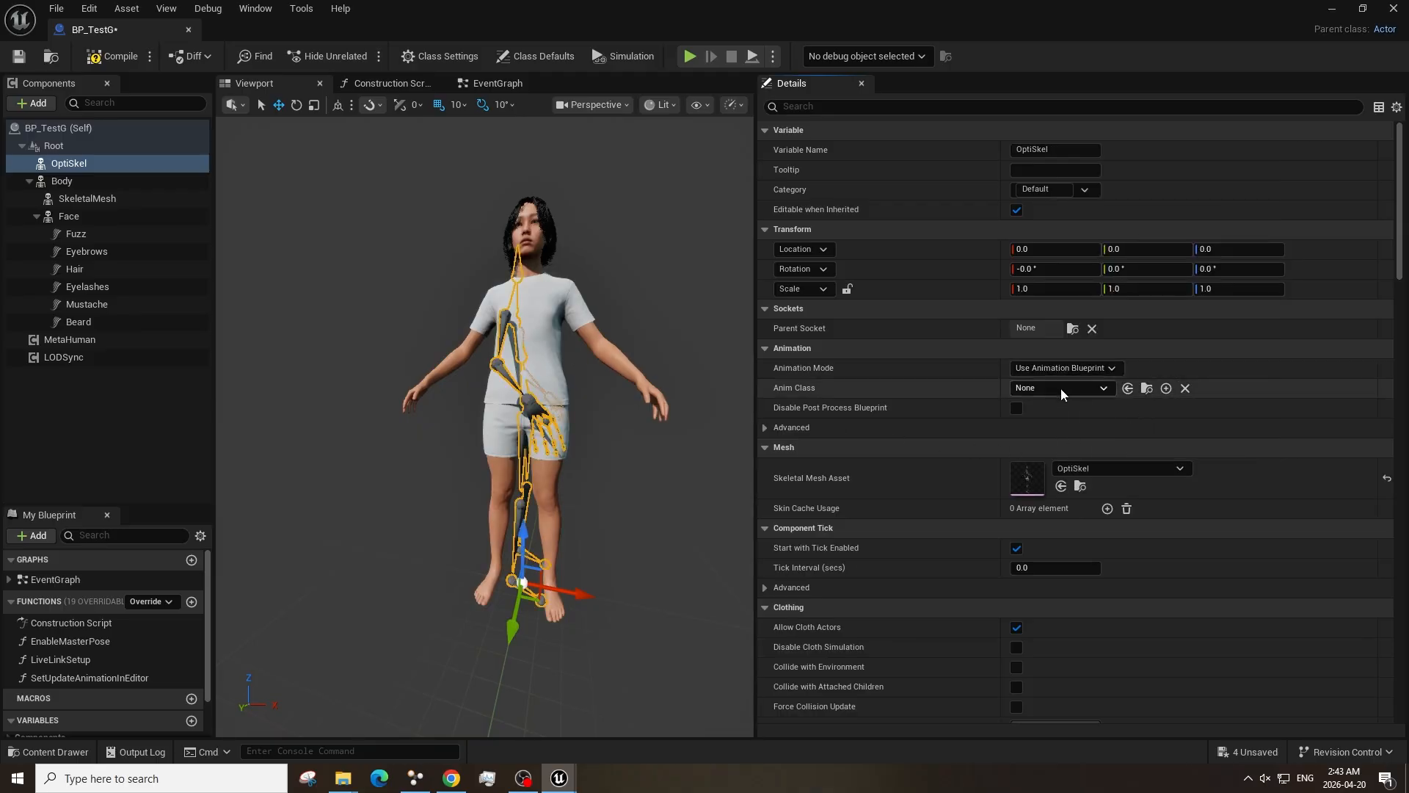
pyautogui.click(1099, 390)
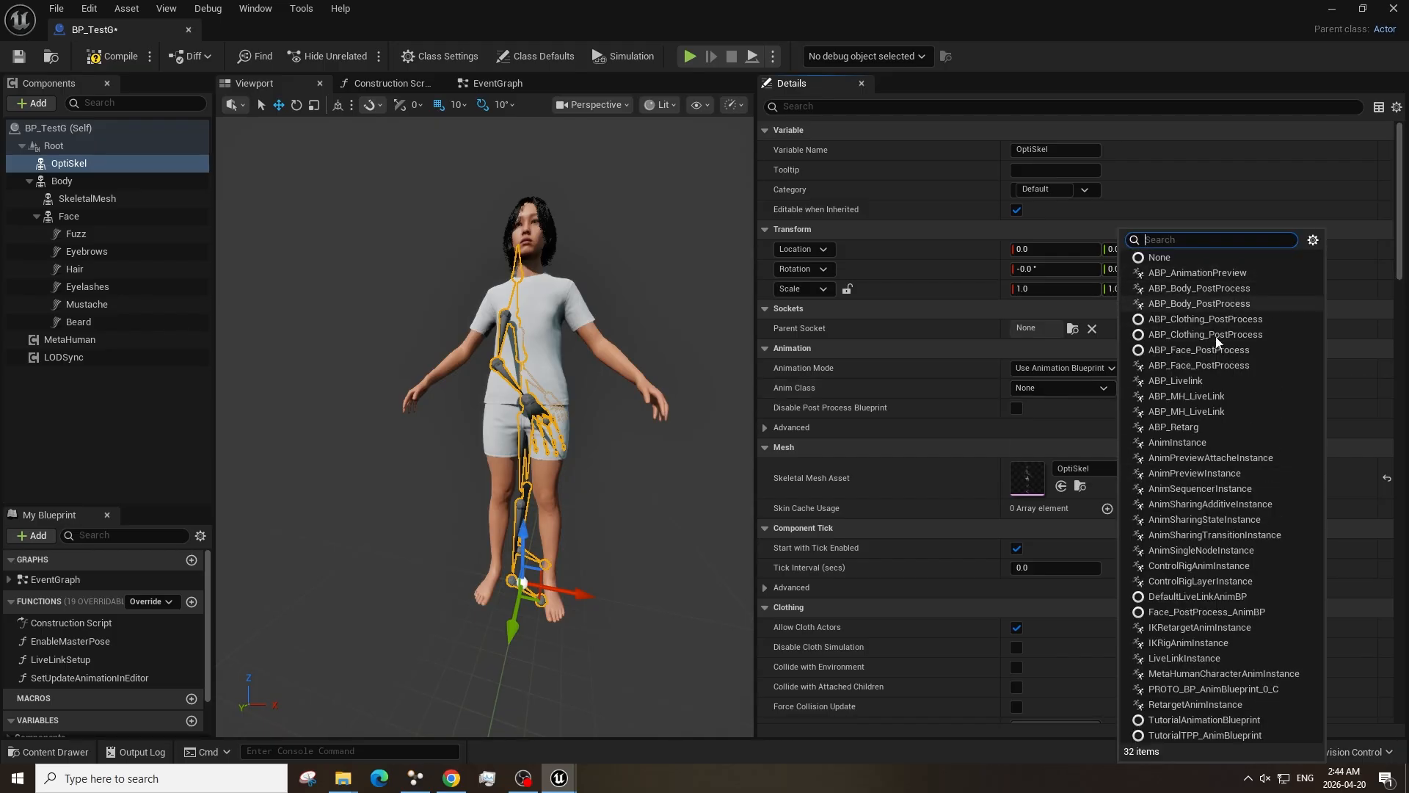
pyautogui.click(1219, 382)
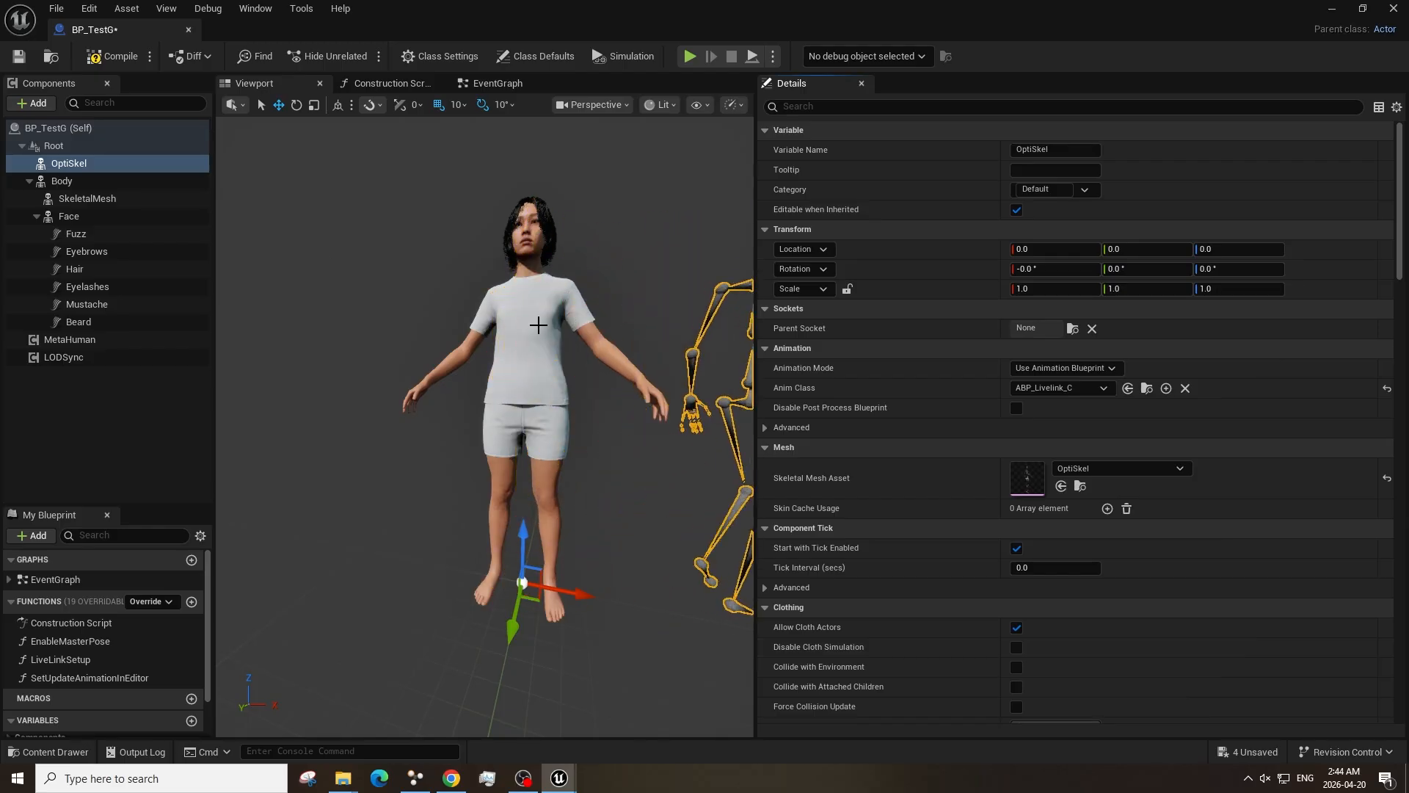
# Parent the Body component to OptiSkel and set Body's Anim Class to ABP_Retarg.
pyautogui.click(59, 182)
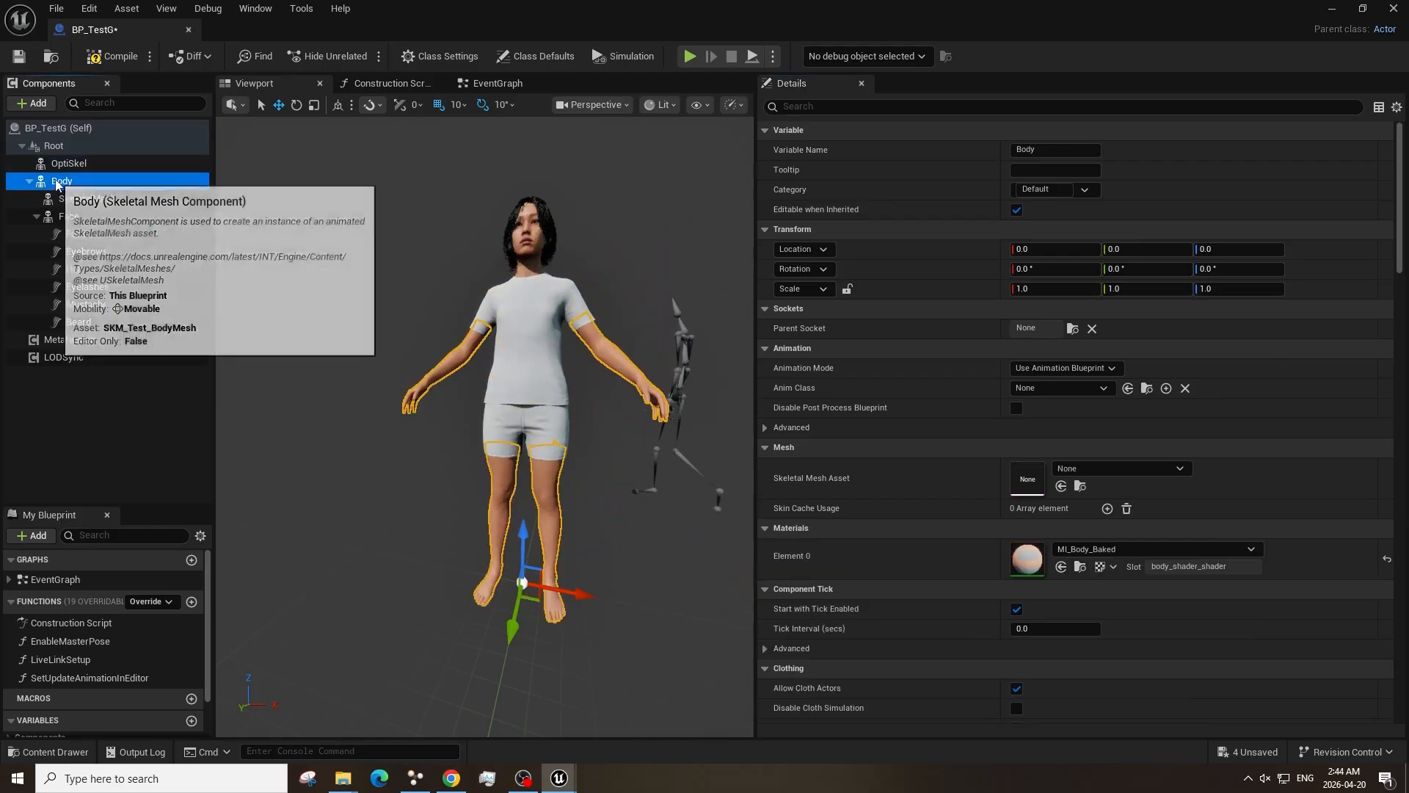
pyautogui.moveTo(59, 184); pyautogui.dragTo(74, 166)
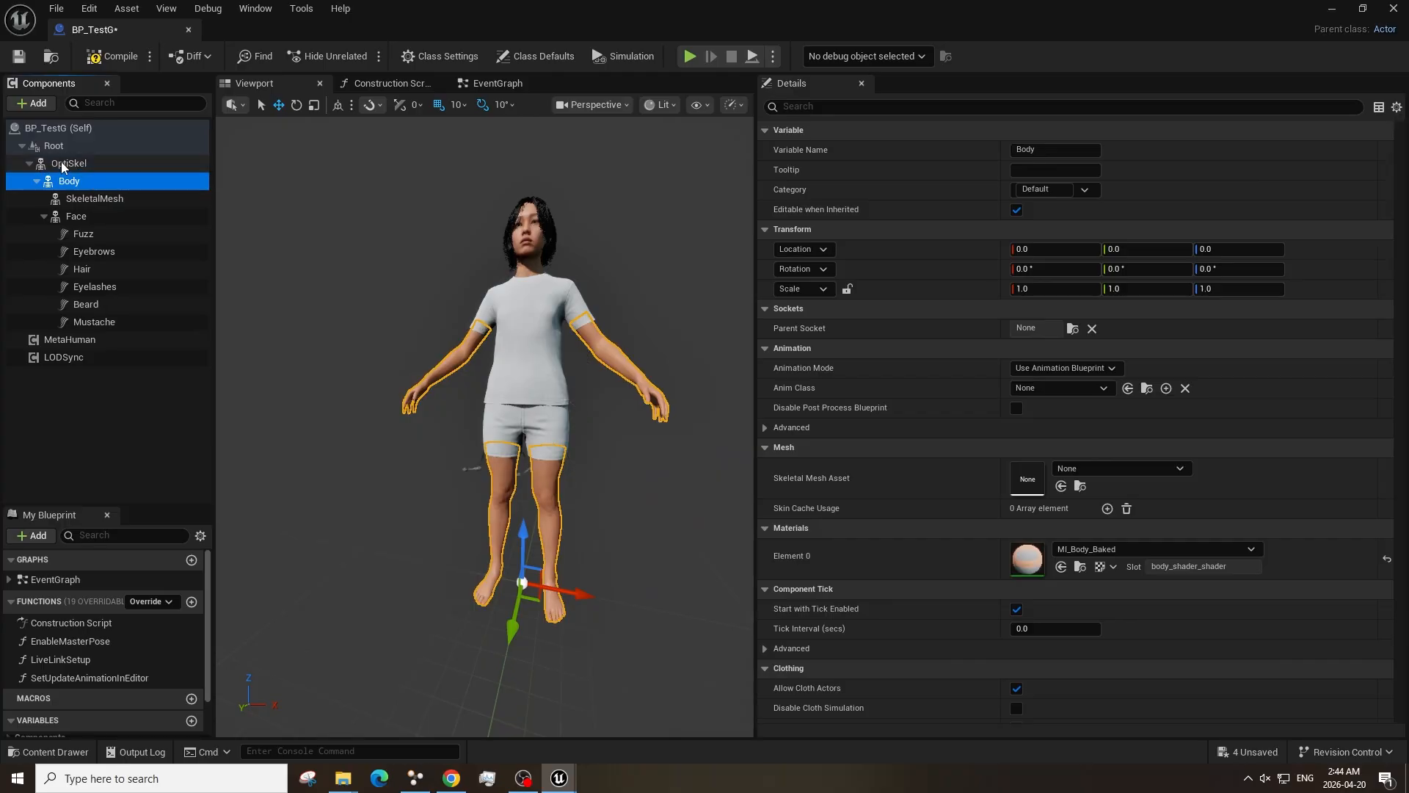
pyautogui.click(54, 165)
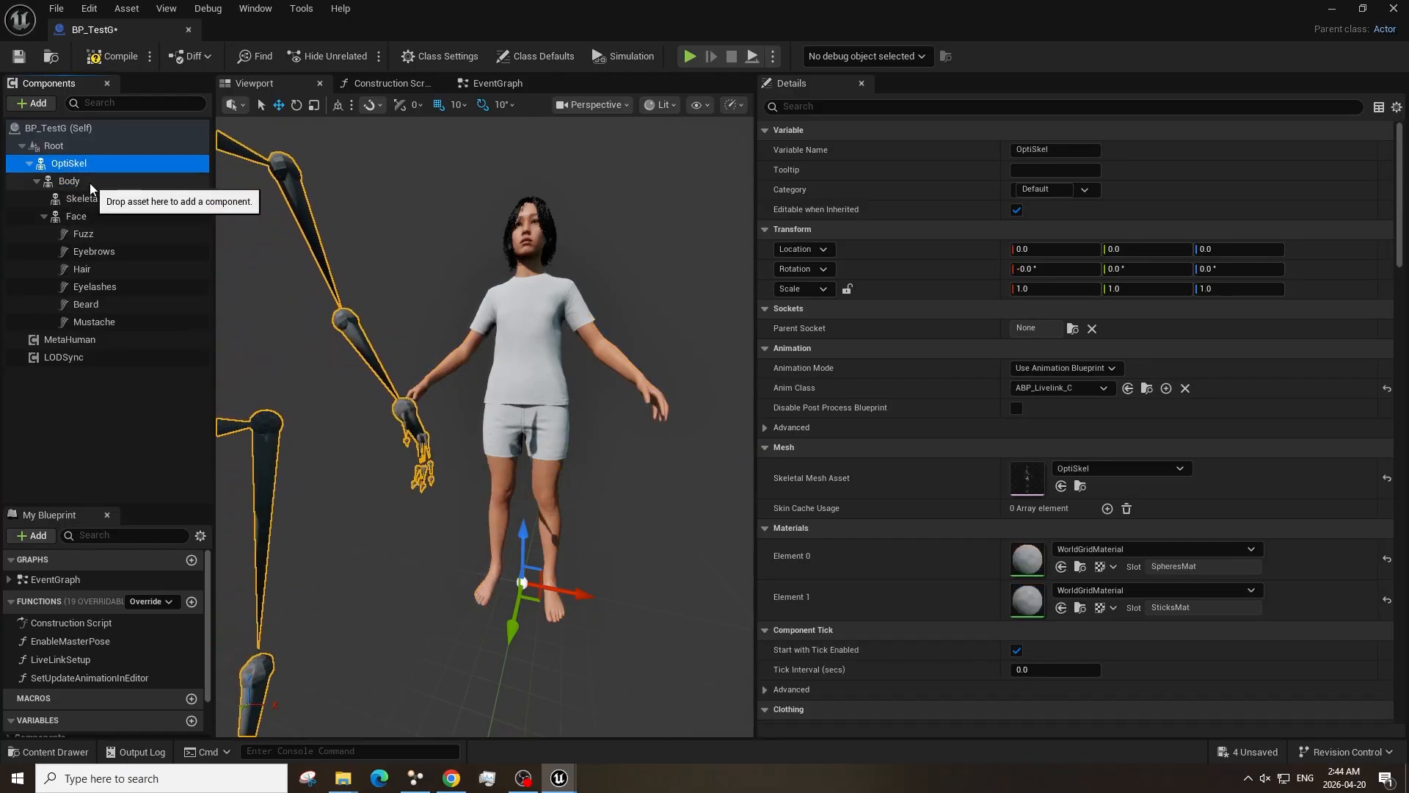
pyautogui.click(69, 180)
pyautogui.click(1090, 389)
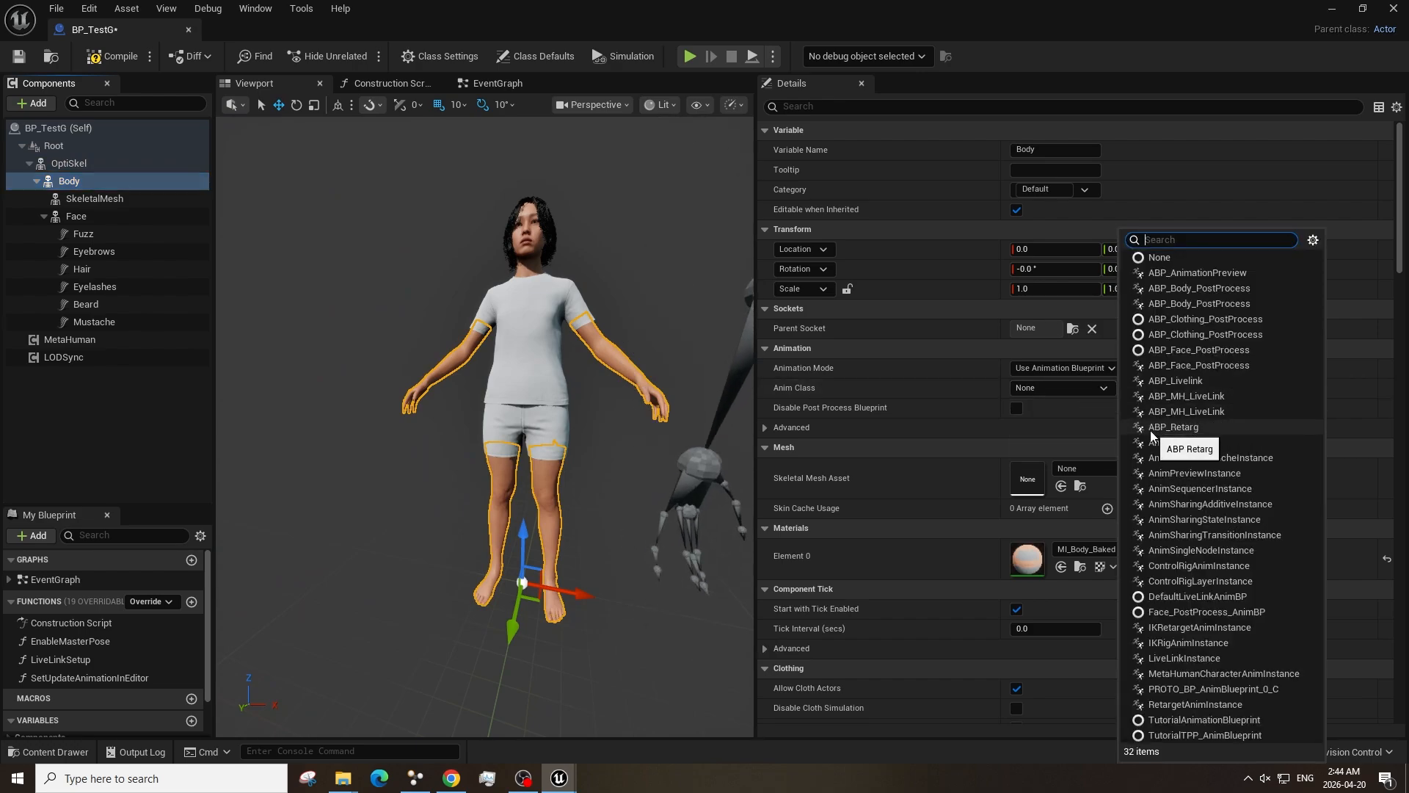
pyautogui.click(1191, 429)
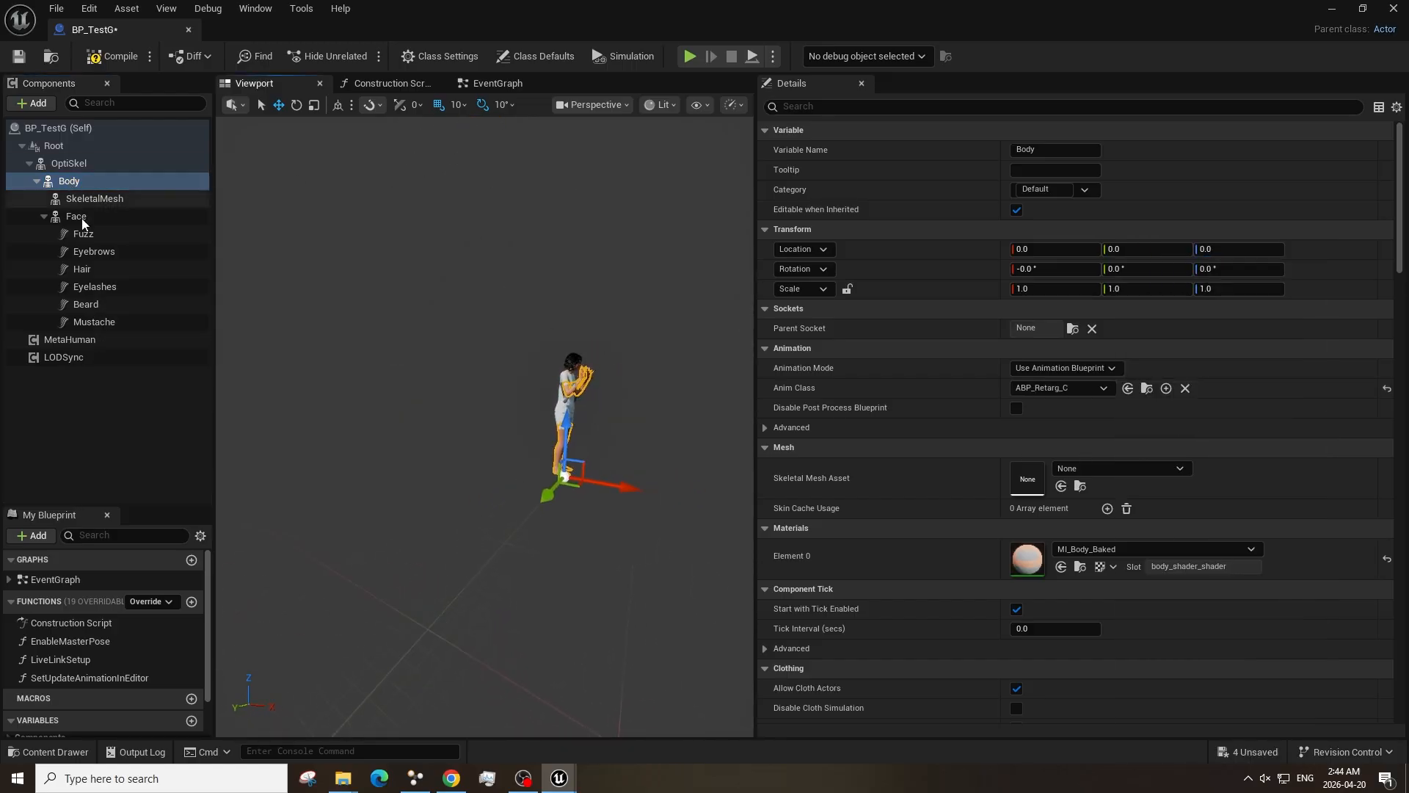
# Add a Live Link Skeletal Animation component to BP_TestG, keeping the default name.
pyautogui.click(38, 103)
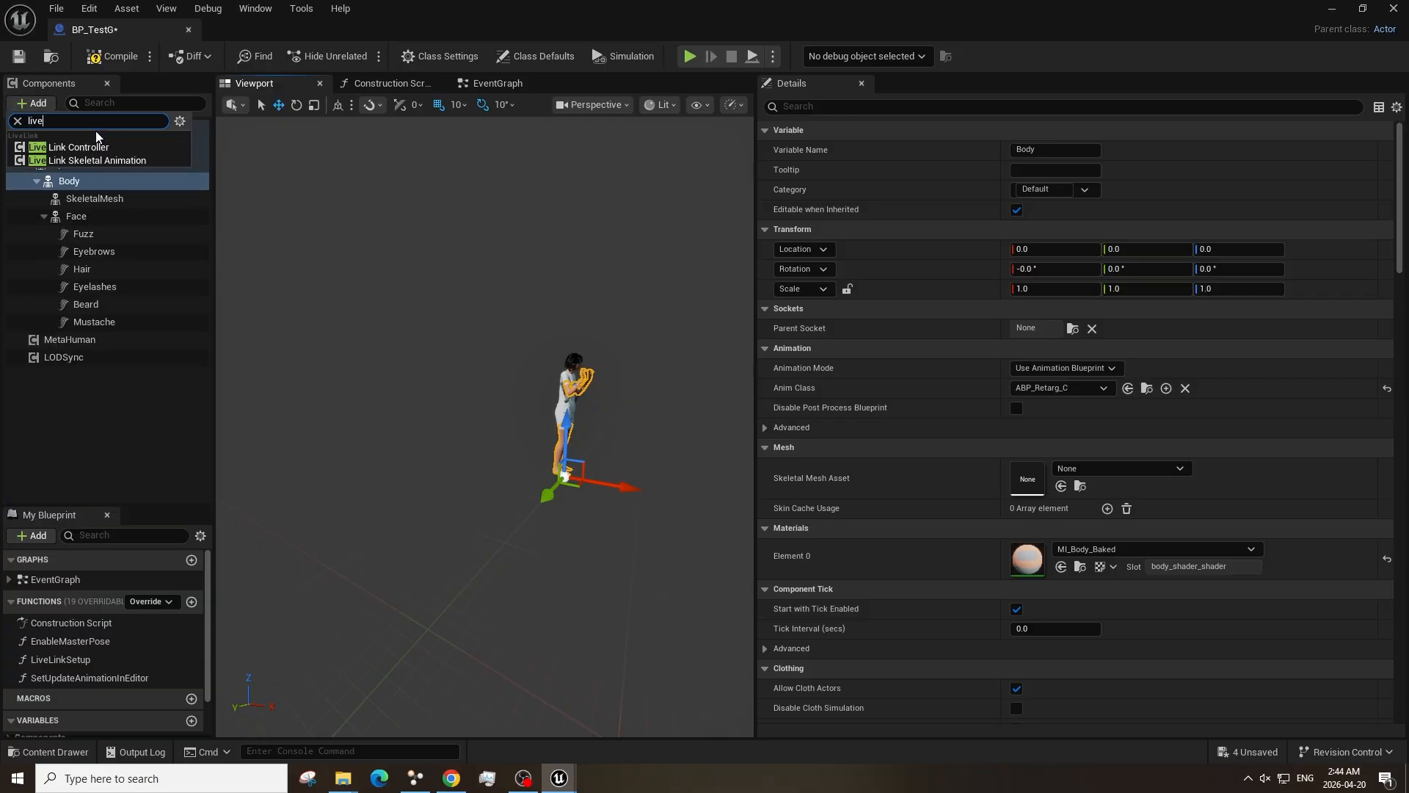
pyautogui.click(102, 162)
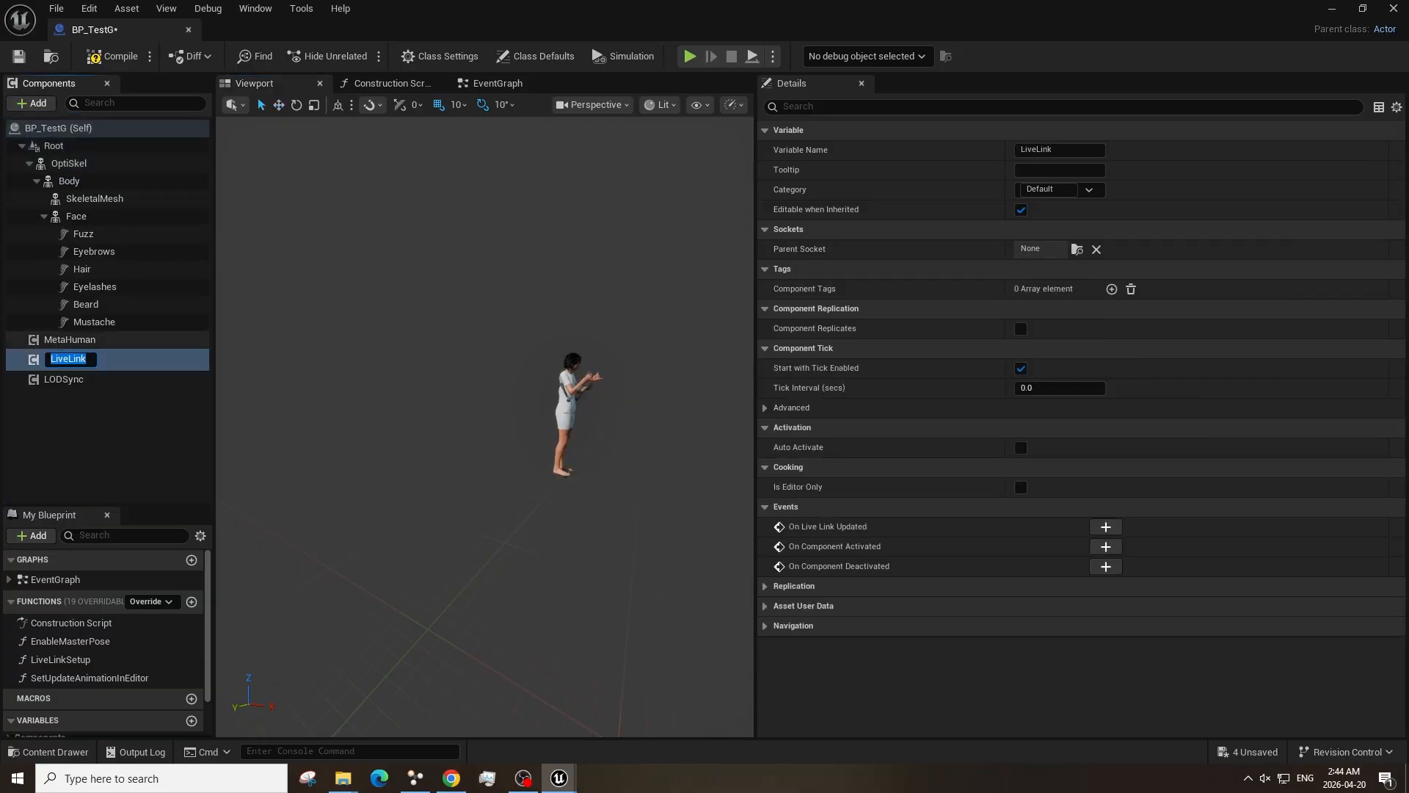
pyautogui.click(98, 407)
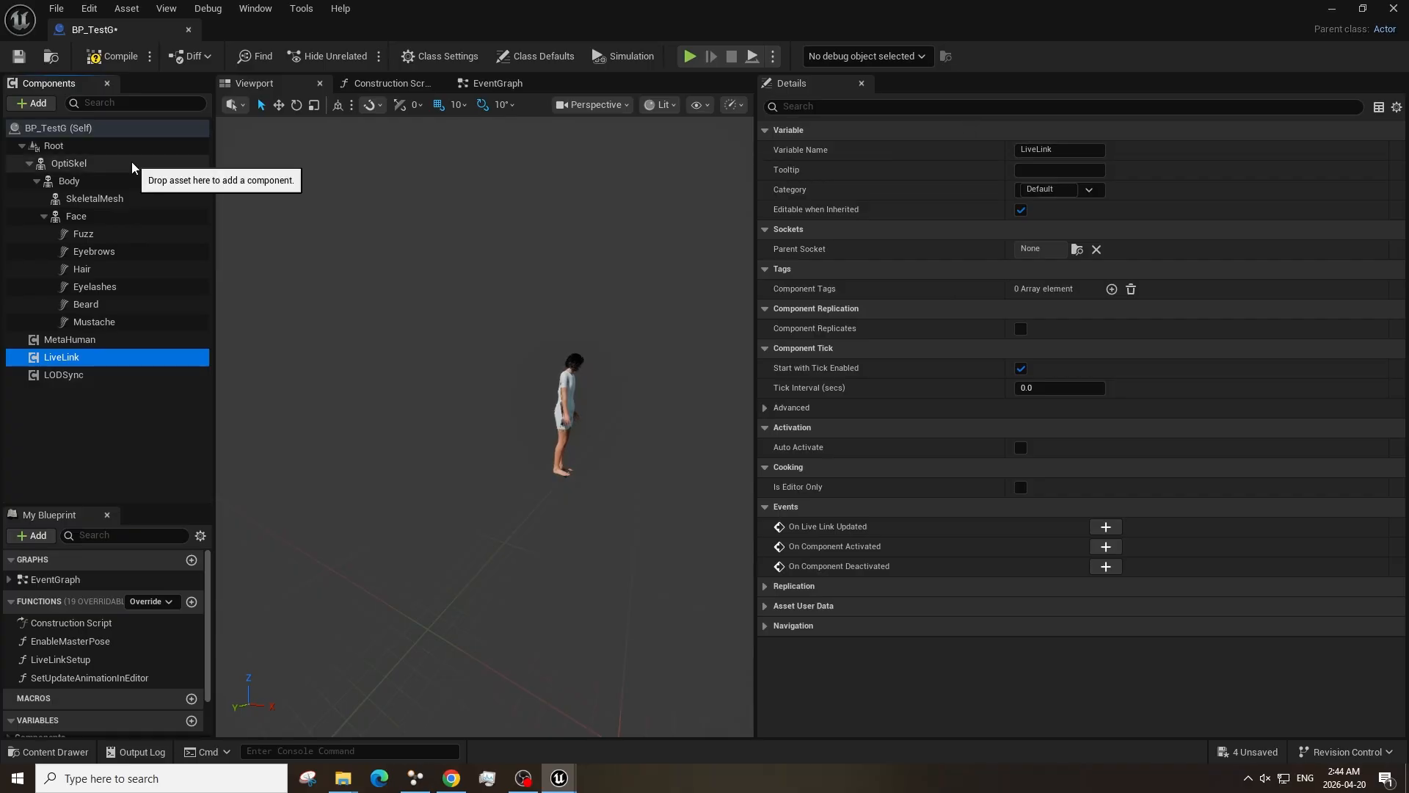
# Turn off Visible for the OptiSkel component, then save BP_TestG and close its editor.
pyautogui.click(130, 163)
pyautogui.moveTo(647, 442); pyautogui.dragTo(643, 444, button='right')
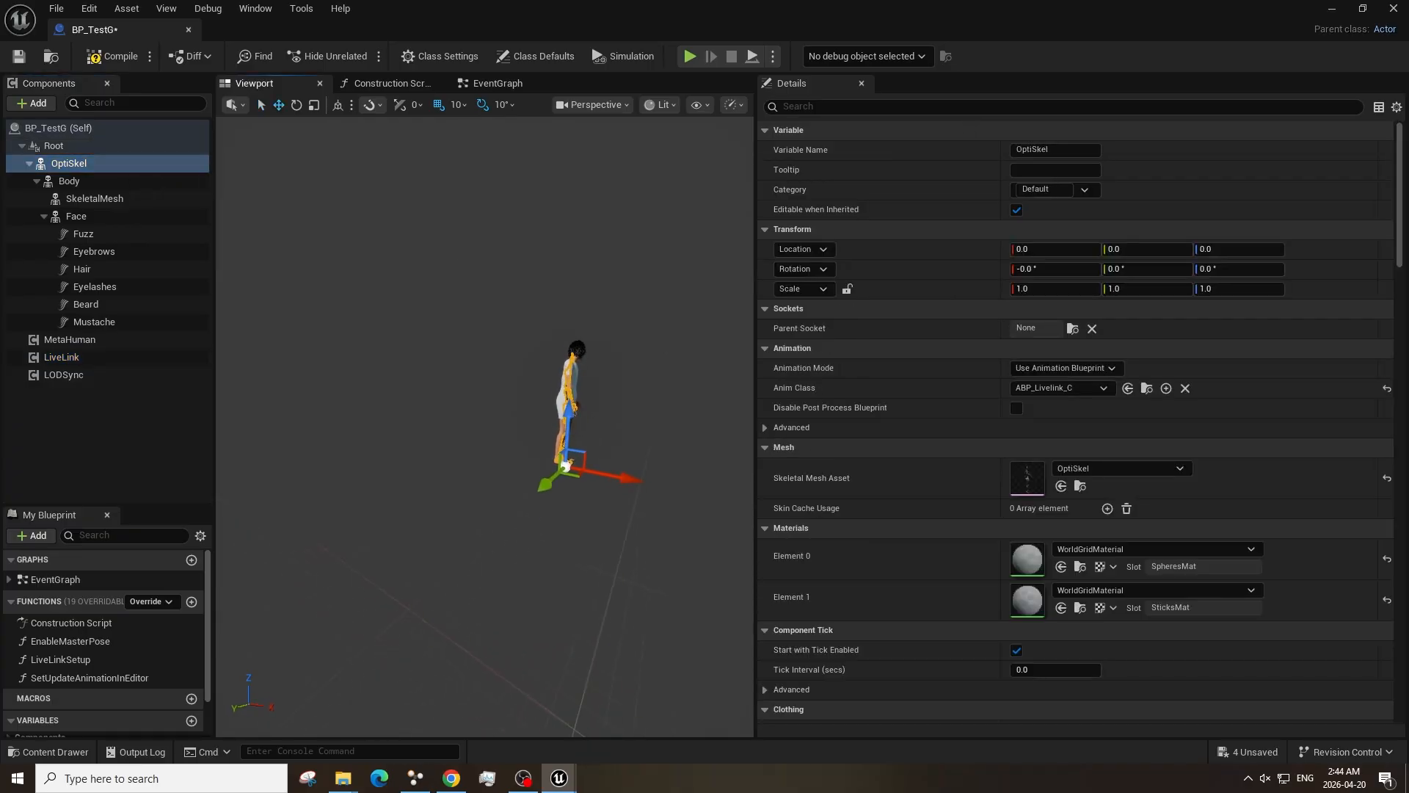
pyautogui.press('f')
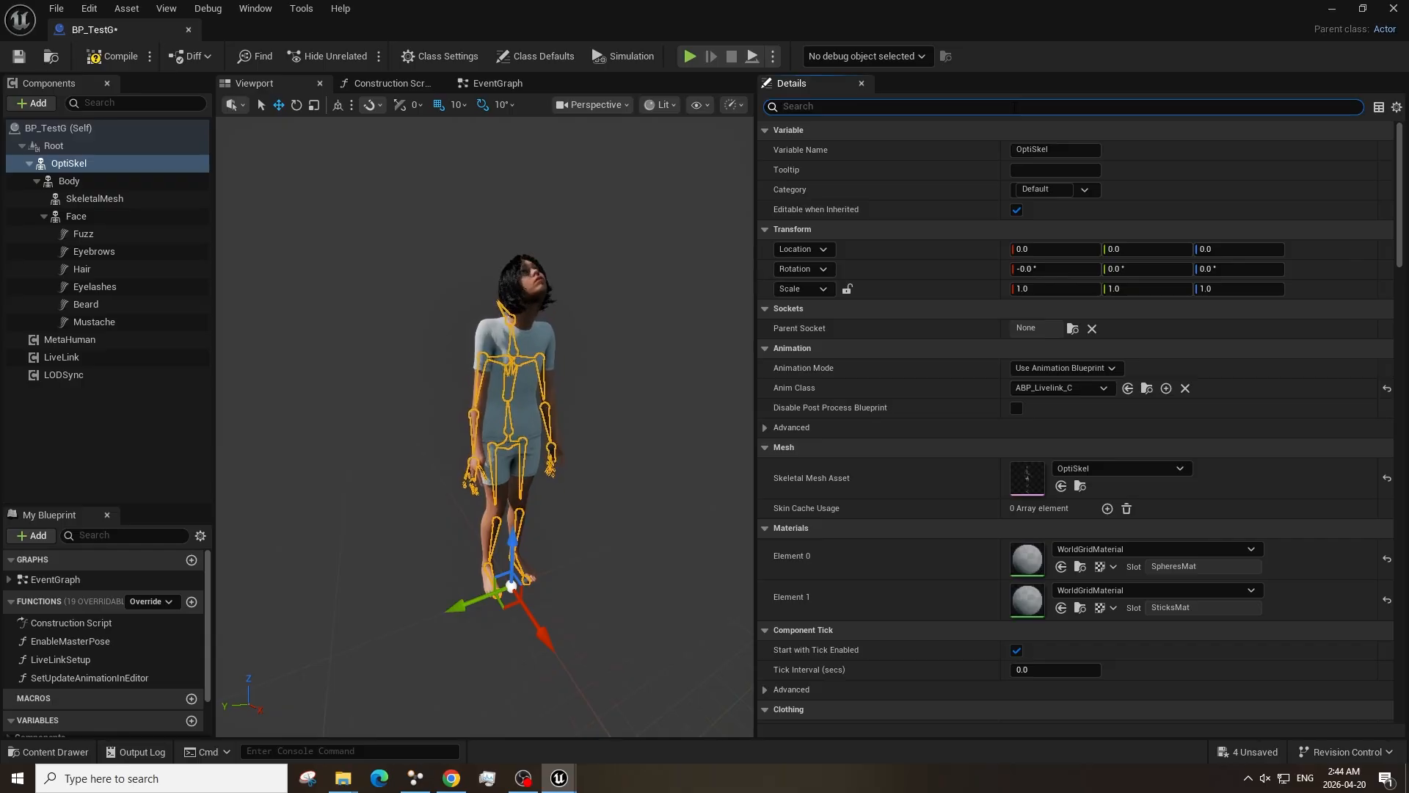
pyautogui.click(1015, 107)
pyautogui.write('vis')
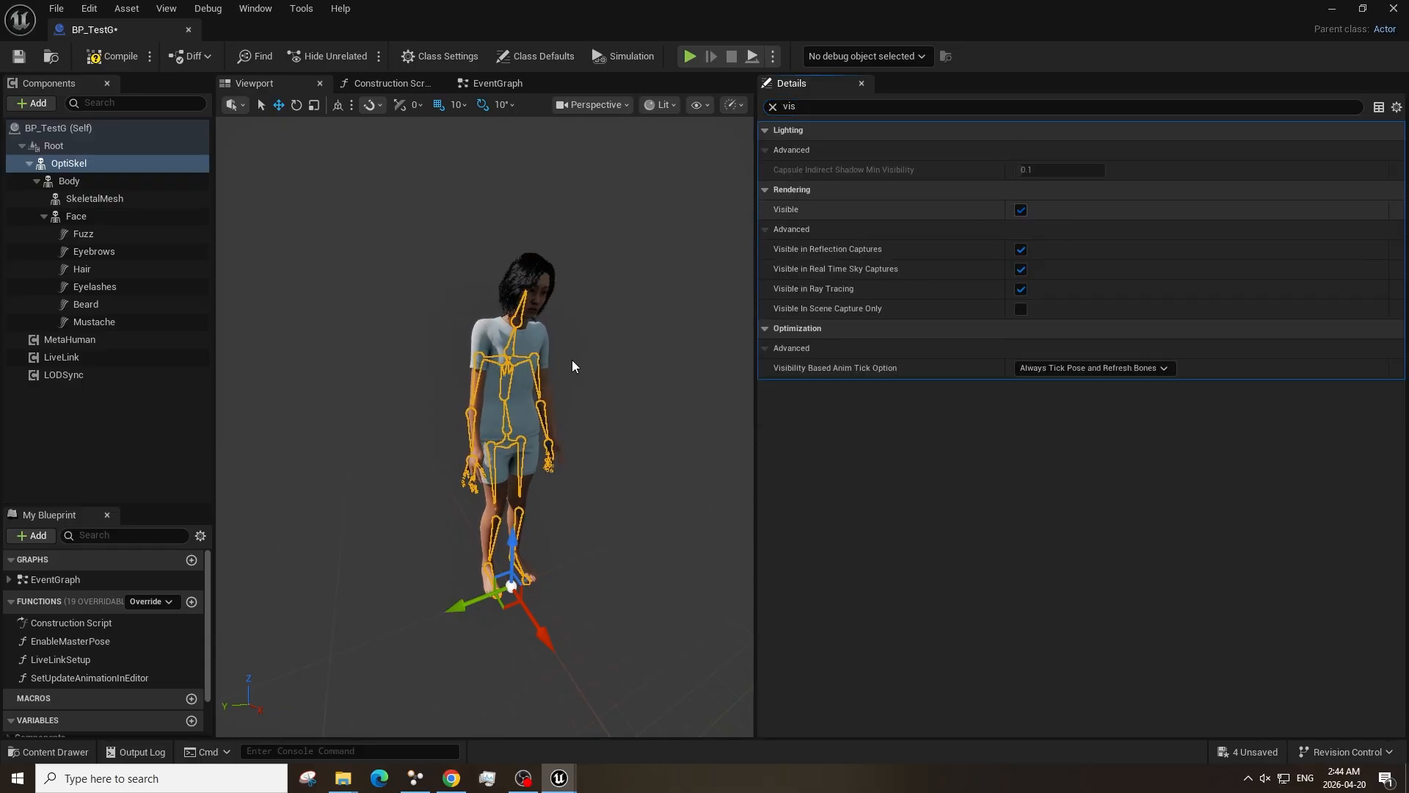
pyautogui.click(19, 57)
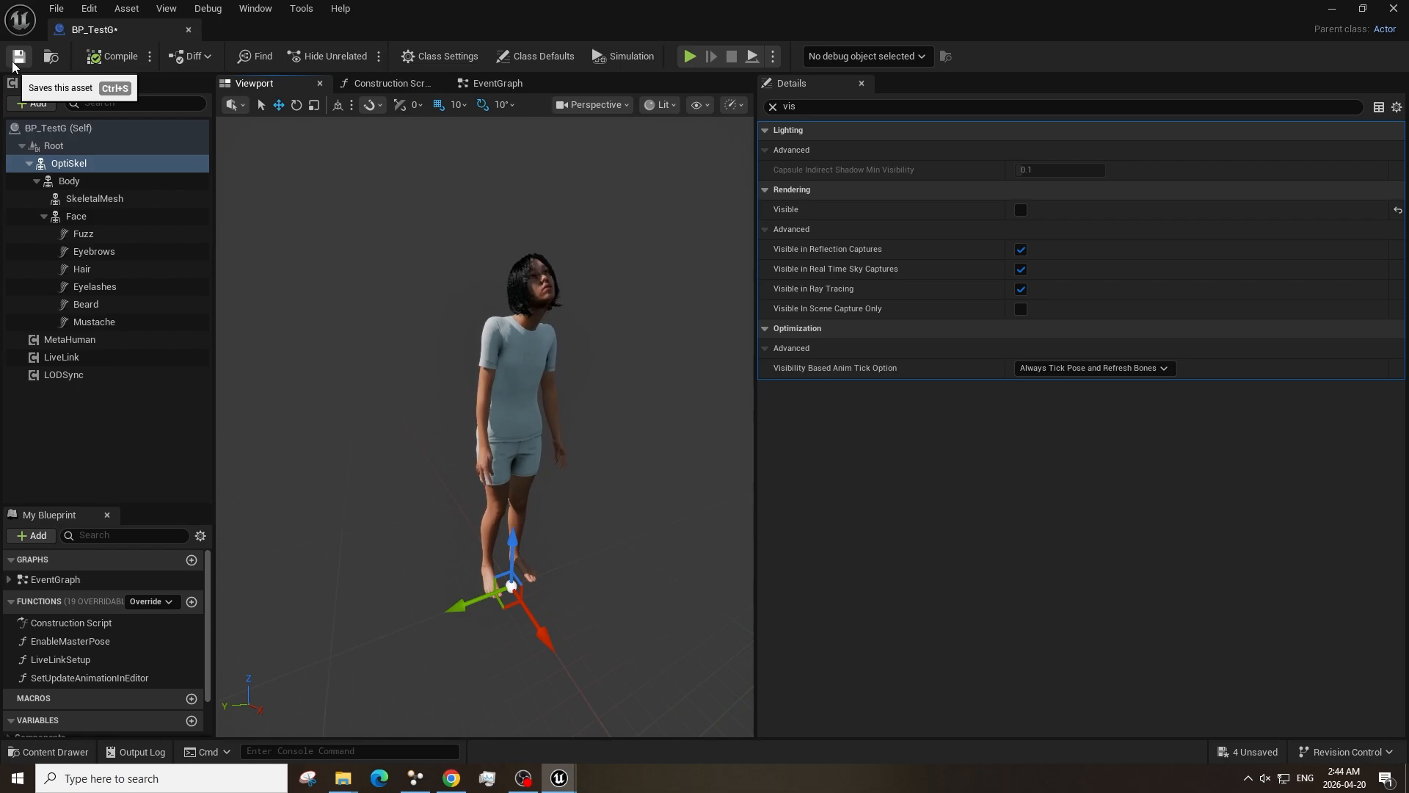
pyautogui.click(188, 29)
# Place BP_TestG in the level on the open ground at about X 860, Y 11550, Z -7.8, and frame the character.
pyautogui.moveTo(499, 625); pyautogui.dragTo(591, 391)
pyautogui.moveTo(592, 391); pyautogui.dragTo(657, 276, button='right')
pyautogui.press('w')
pyautogui.scroll(4, 609, 301)
pyautogui.press('g')
pyautogui.press('w')
pyautogui.press('s')
pyautogui.moveTo(657, 382); pyautogui.dragTo(651, 358, button='right')
pyautogui.scroll(-2, 656, 373)
pyautogui.press('g')
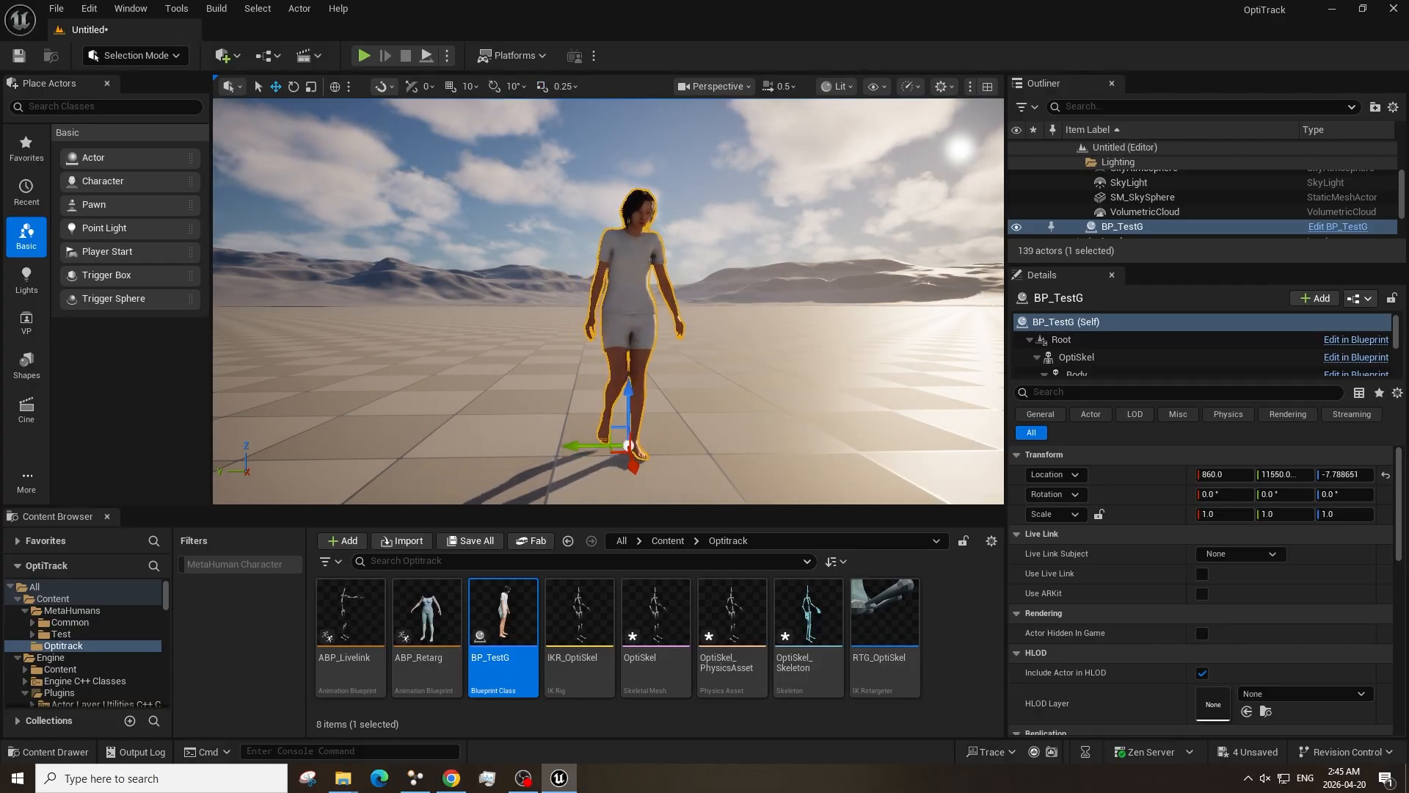
pyautogui.moveTo(654, 368)
pyautogui.mouseDown(button='right')
pyautogui.moveTo(954, 397)
pyautogui.moveTo(881, 338)
pyautogui.moveTo(823, 389)
pyautogui.moveTo(642, 367)
pyautogui.mouseUp(button='right')
pyautogui.press('g')
pyautogui.press('s')
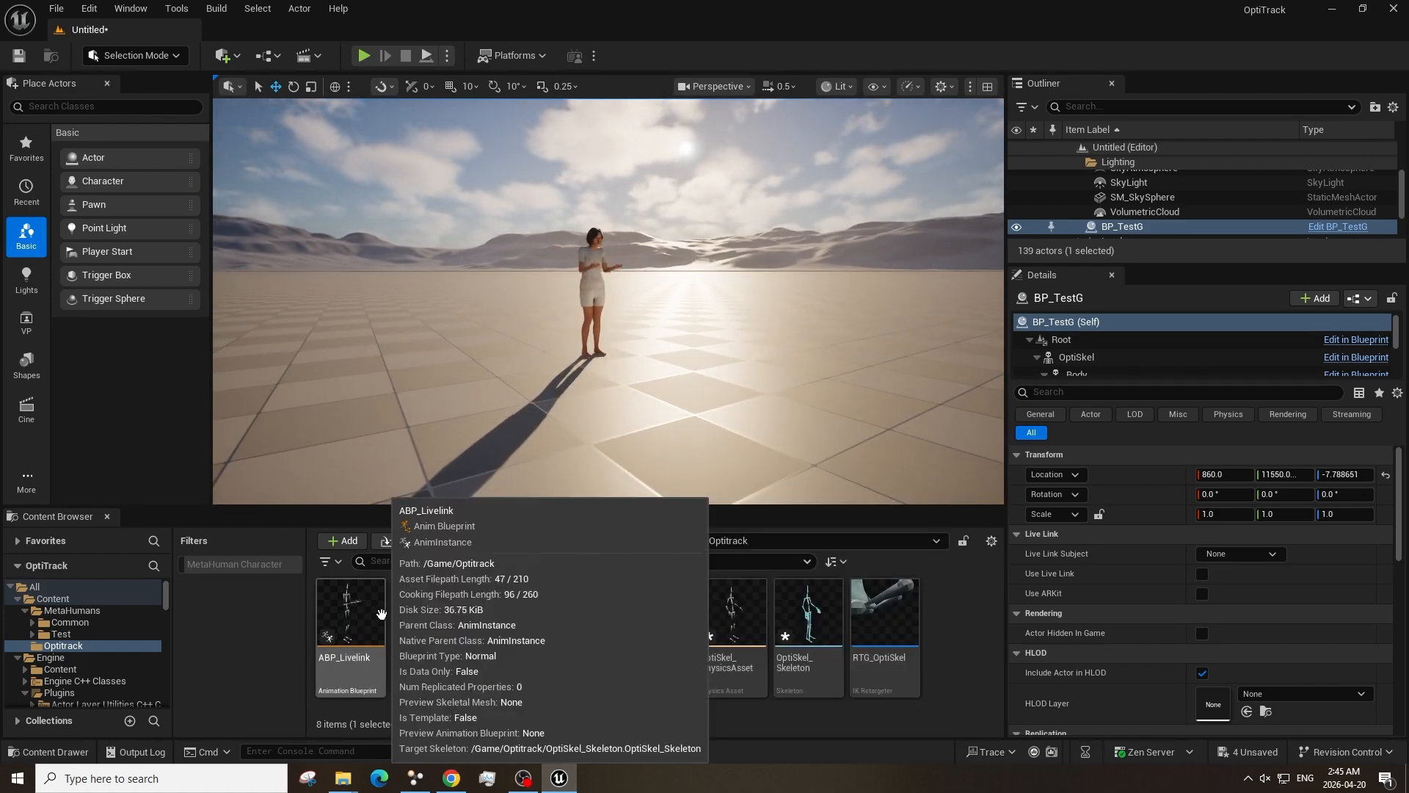
# Review the Live Link Pose node's subject in ABP_Livelink's AnimGraph and close the editor.
pyautogui.doubleClick(350, 619)
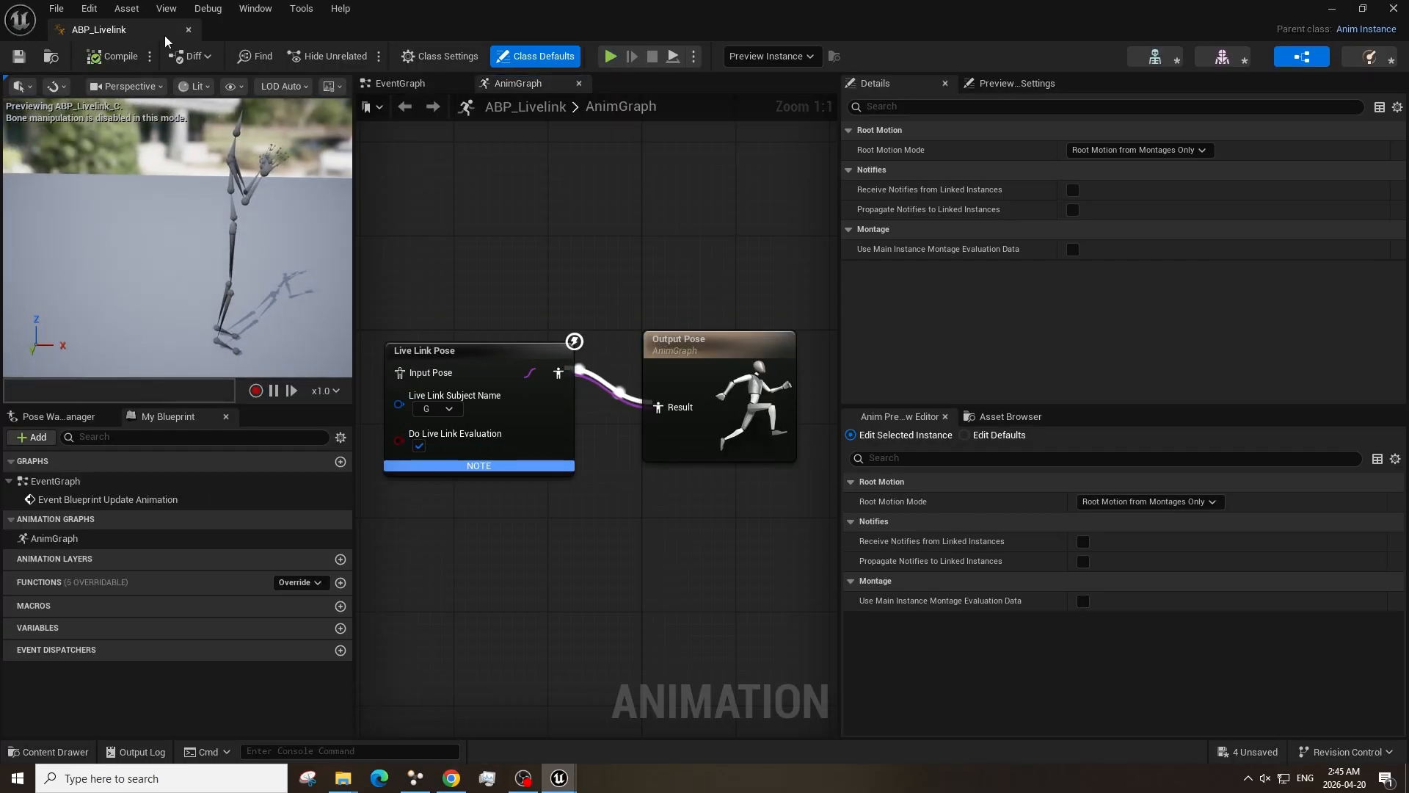
pyautogui.click(189, 30)
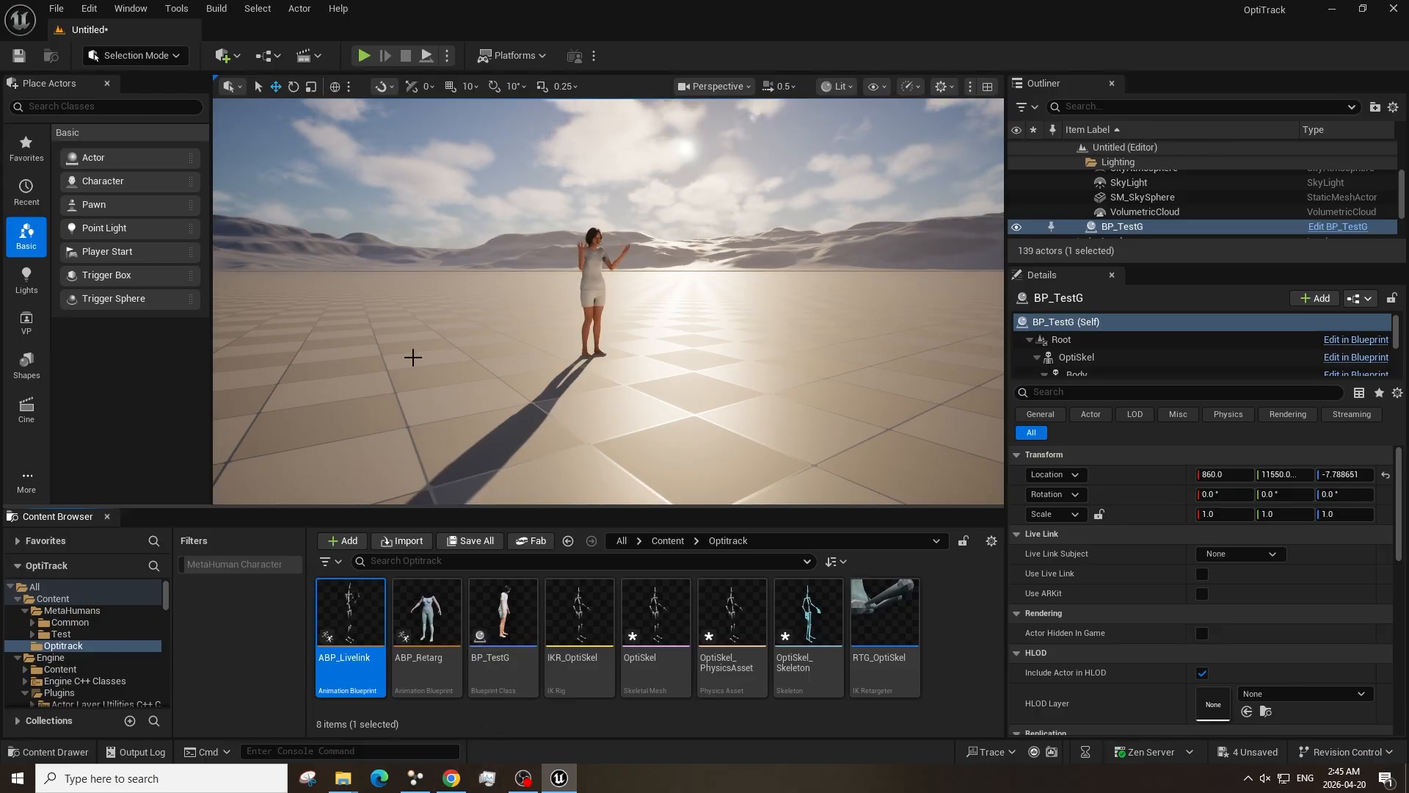
# Open the Live Link window and show the settings of the OptiTrack source.
pyautogui.click(88, 8)
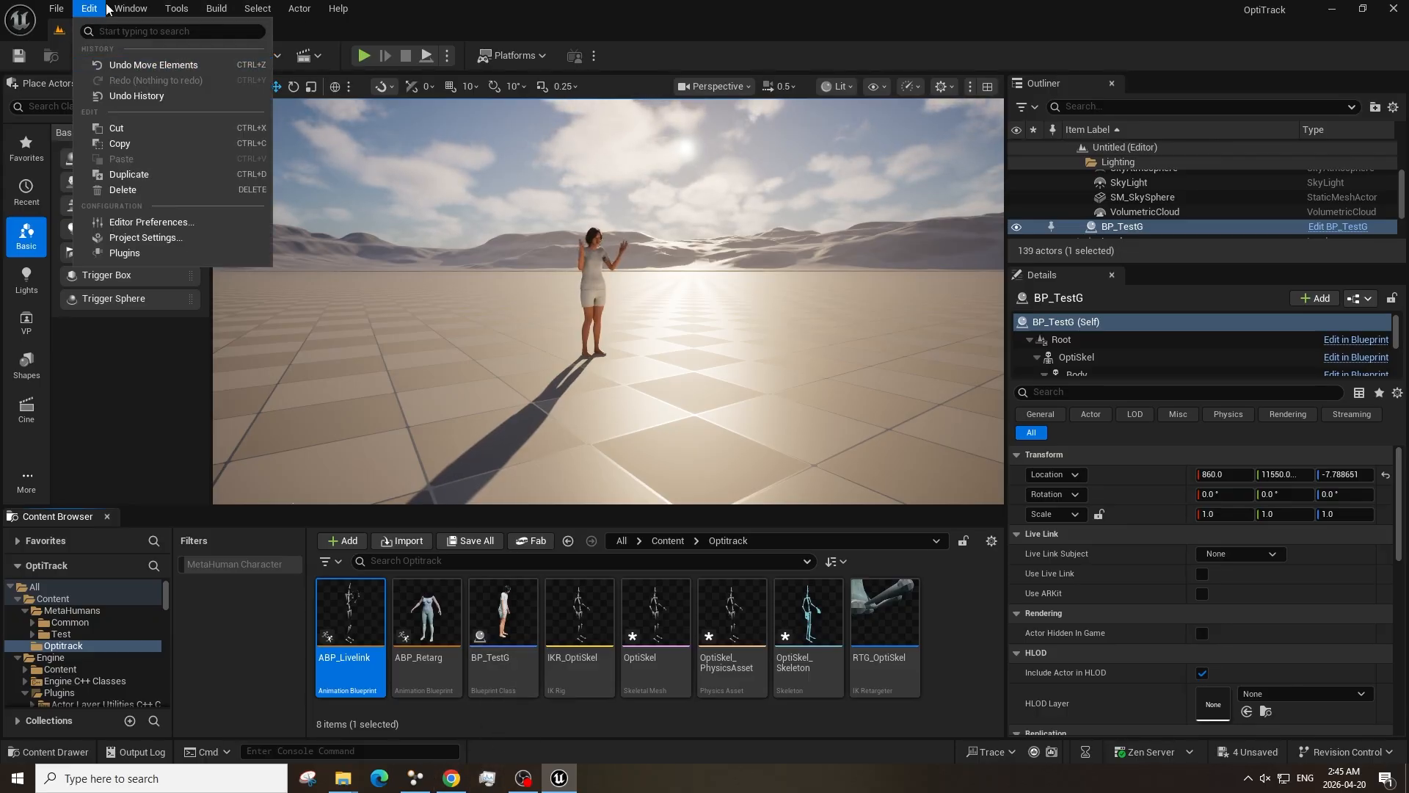
pyautogui.click(129, 9)
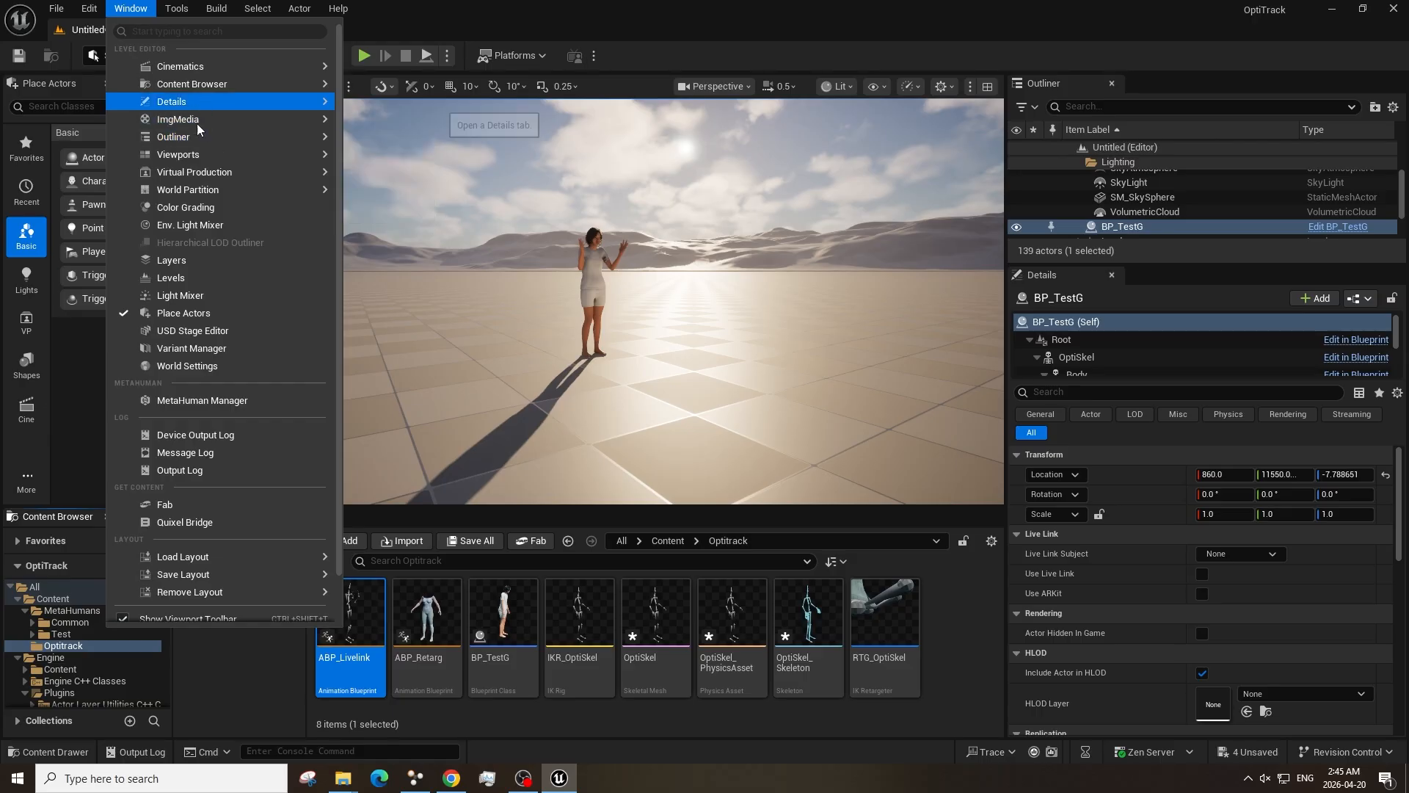
pyautogui.moveTo(201, 176)
pyautogui.click(434, 179)
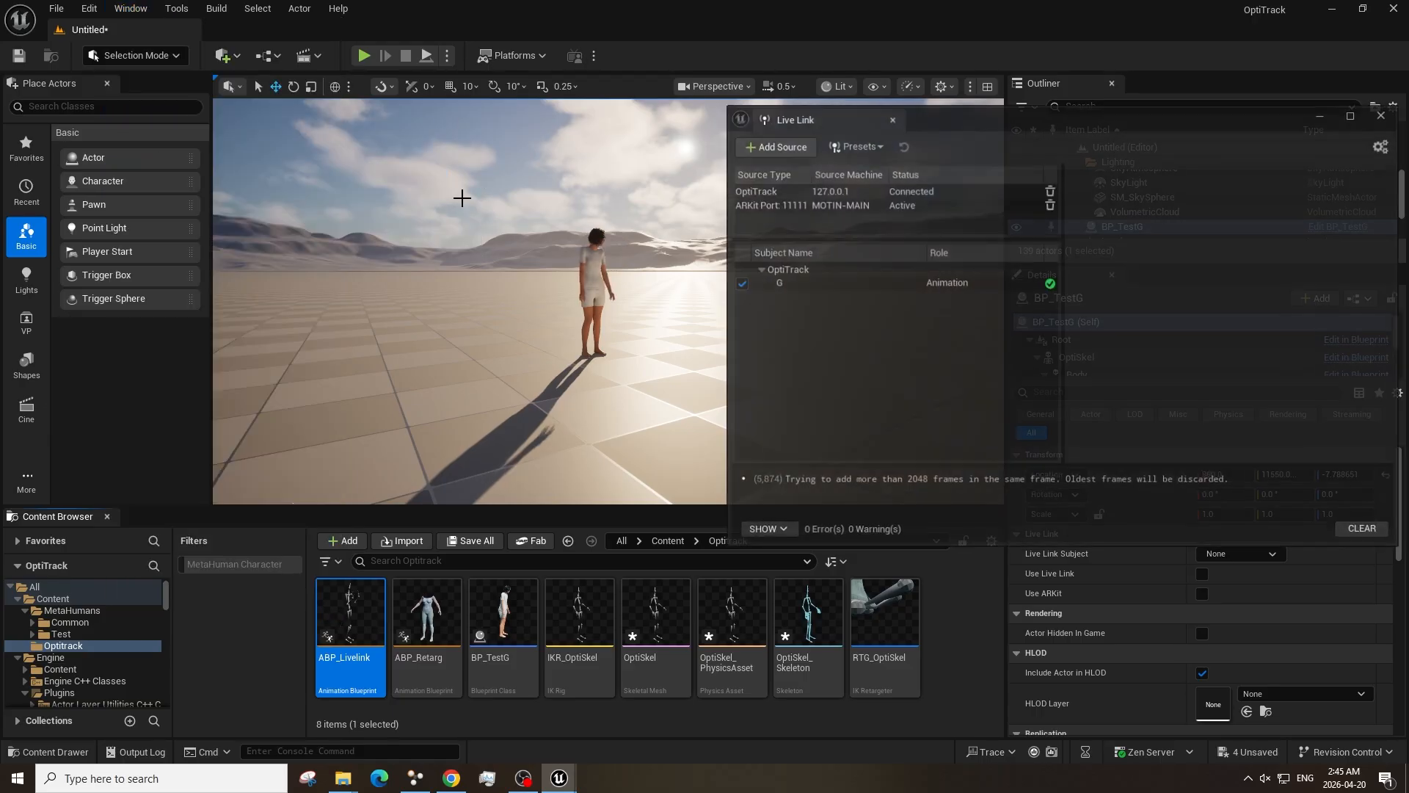
pyautogui.click(836, 270)
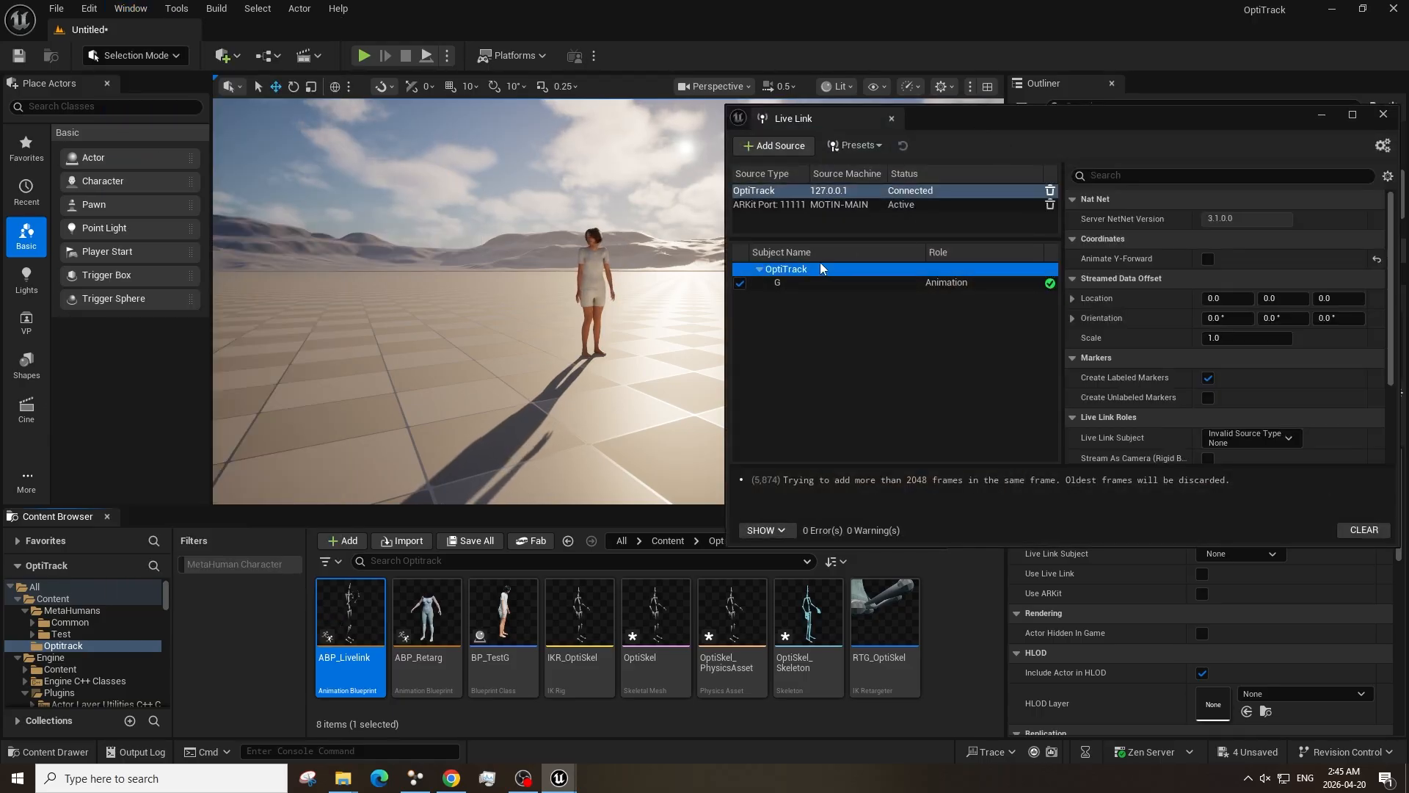